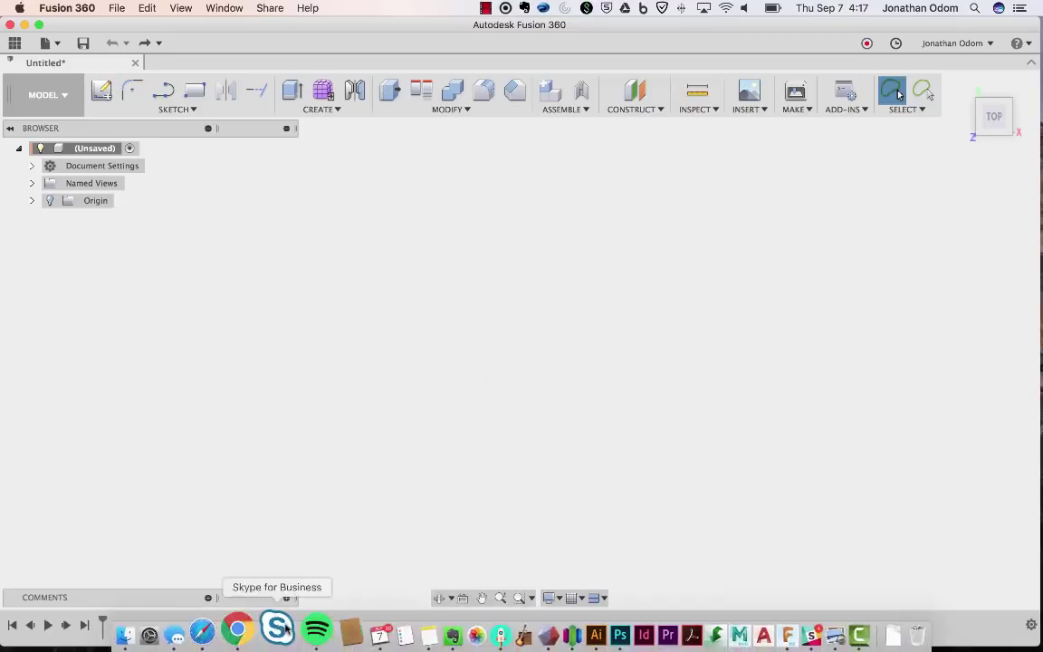
- Bring up the spur gear terminology reference image and move its window aside
{"action": "left_click", "coordinate": [803, 631]}
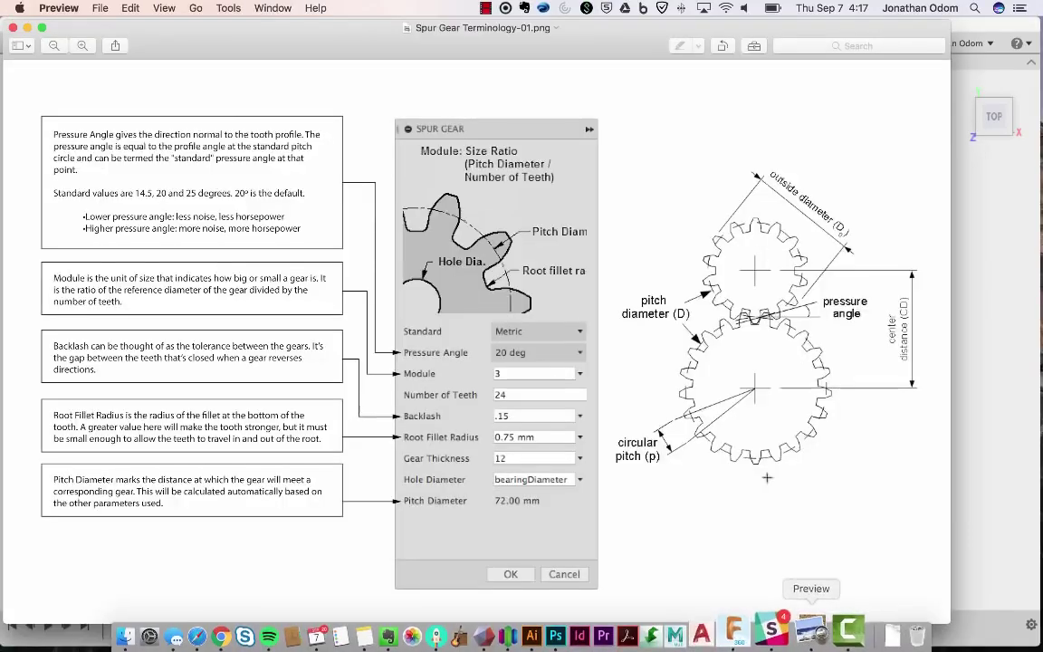
{"action": "left_click_drag", "start_coordinate": [549, 44], "coordinate": [591, 51]}
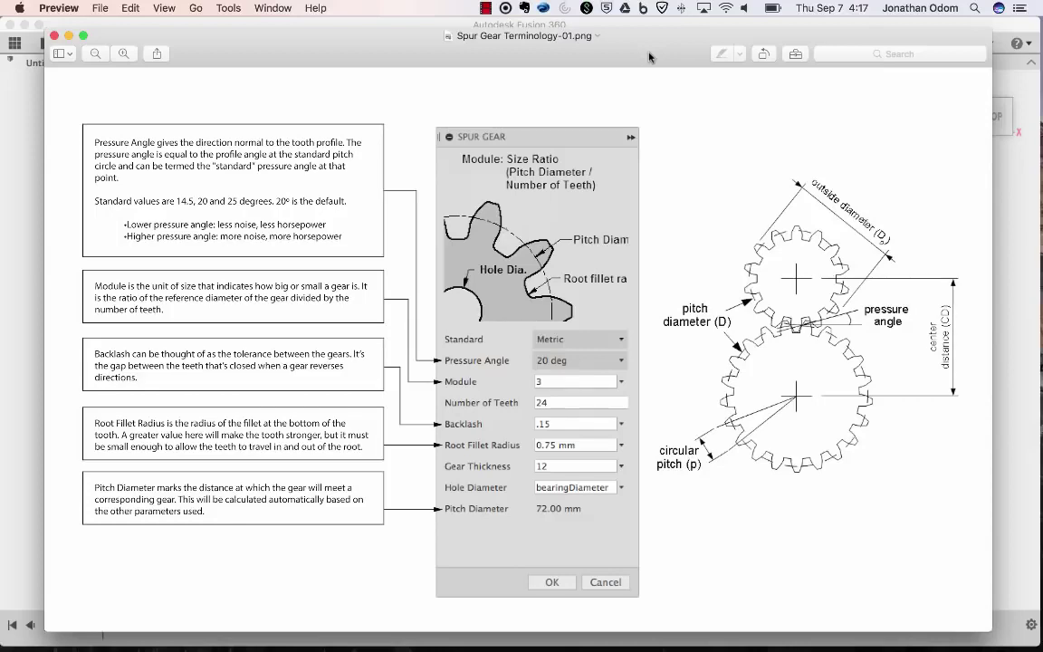
{"action": "left_click_drag", "start_coordinate": [649, 51], "coordinate": [651, 54]}
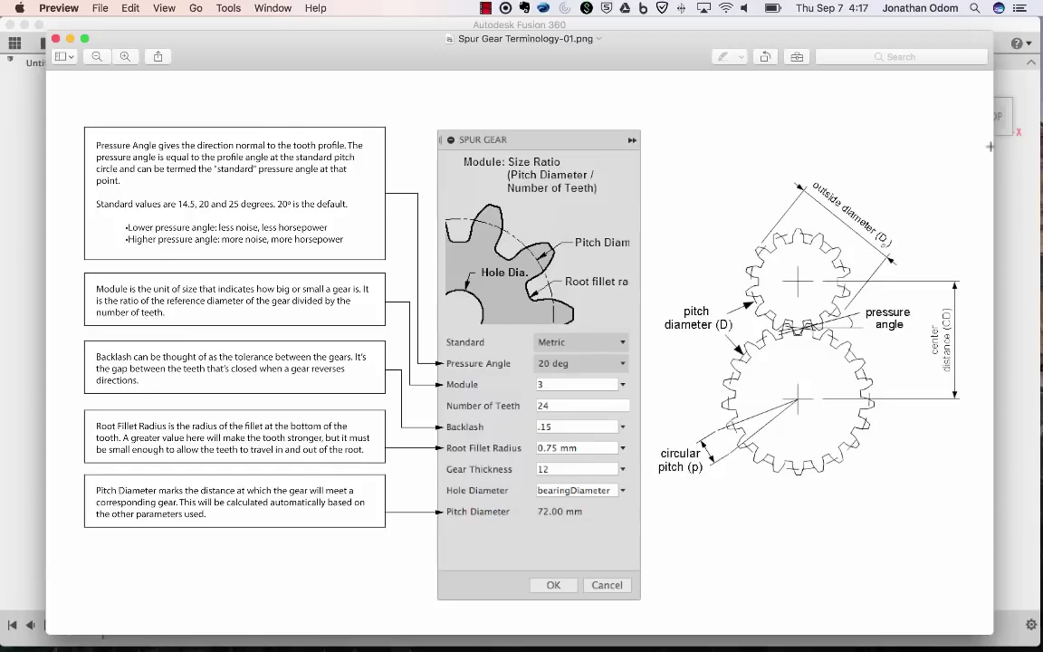
{"action": "left_click", "coordinate": [1003, 212]}
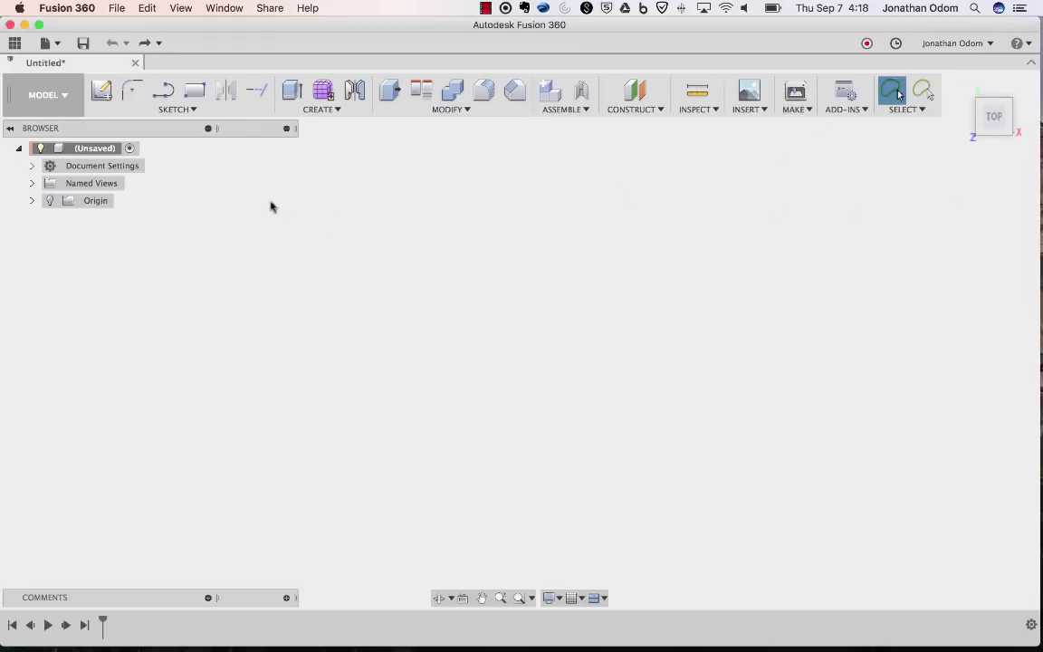
- Run the SpurGear script from the Scripts and Add-Ins list
{"action": "left_click", "coordinate": [848, 110]}
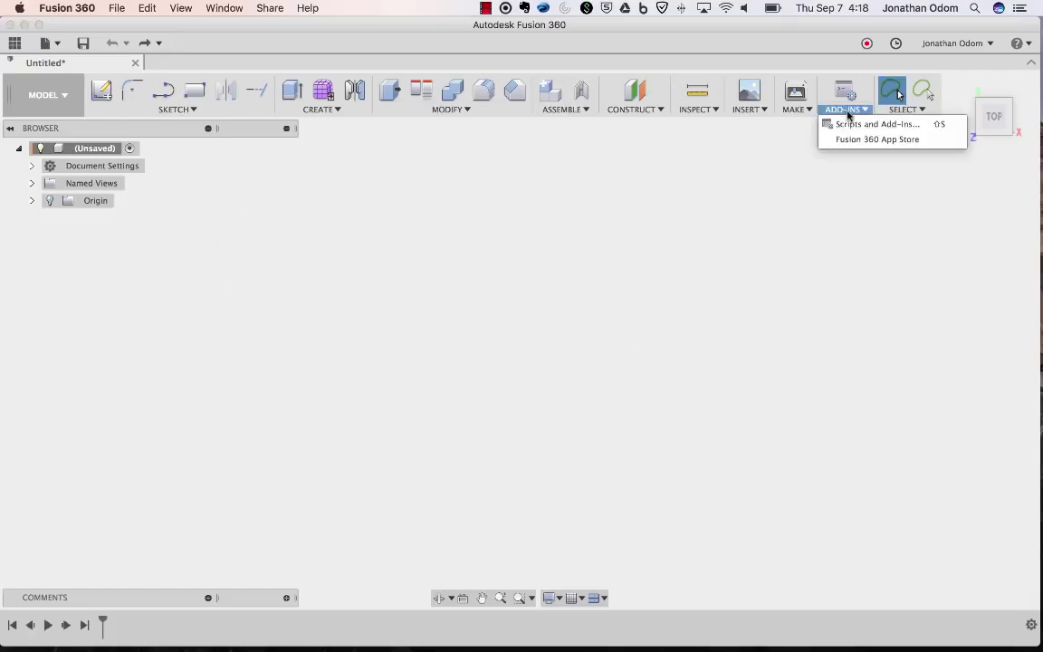
{"action": "left_click", "coordinate": [865, 124]}
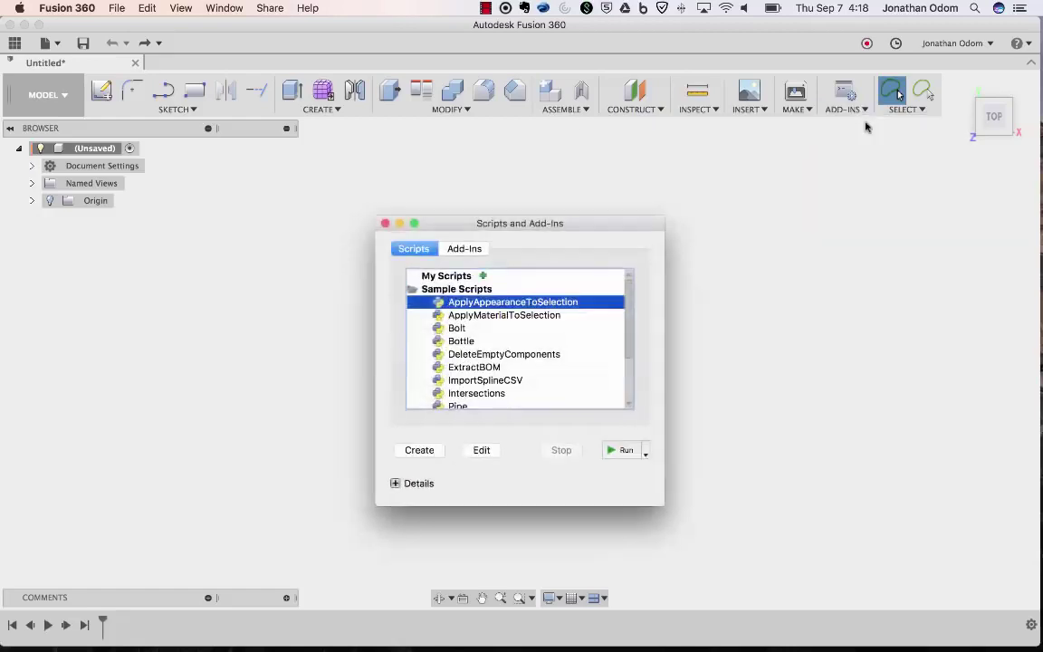
{"action": "scroll", "coordinate": [507, 313], "scroll_direction": "down", "scroll_amount": 3}
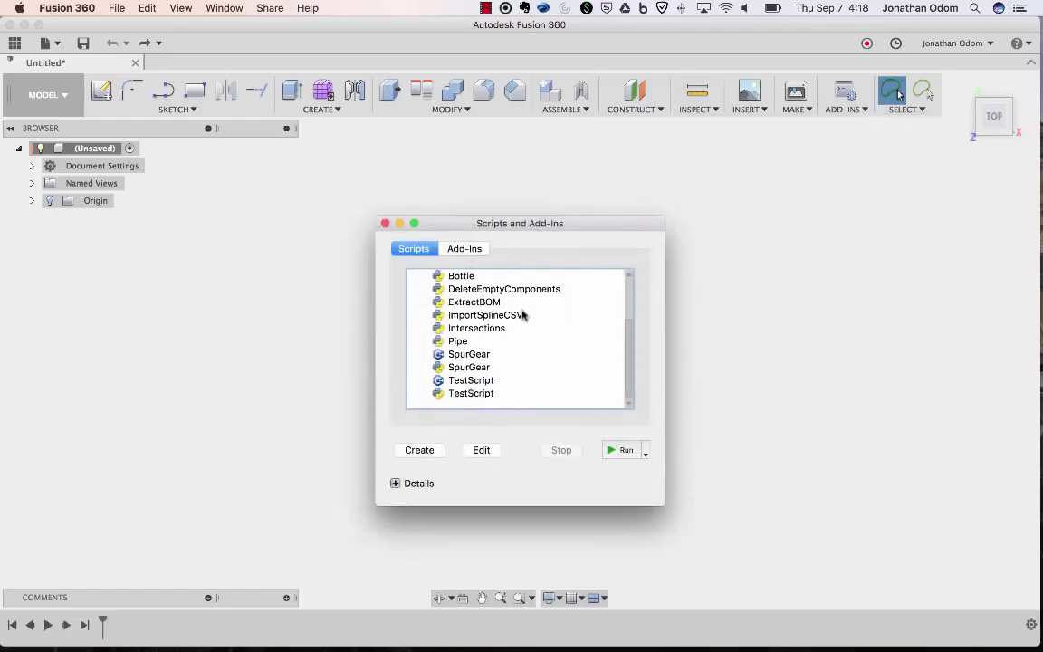
{"action": "left_click", "coordinate": [465, 355]}
{"action": "left_click", "coordinate": [464, 380]}
{"action": "left_click", "coordinate": [463, 367]}
{"action": "left_click", "coordinate": [461, 354]}
{"action": "left_click", "coordinate": [461, 367]}
{"action": "left_click", "coordinate": [462, 354]}
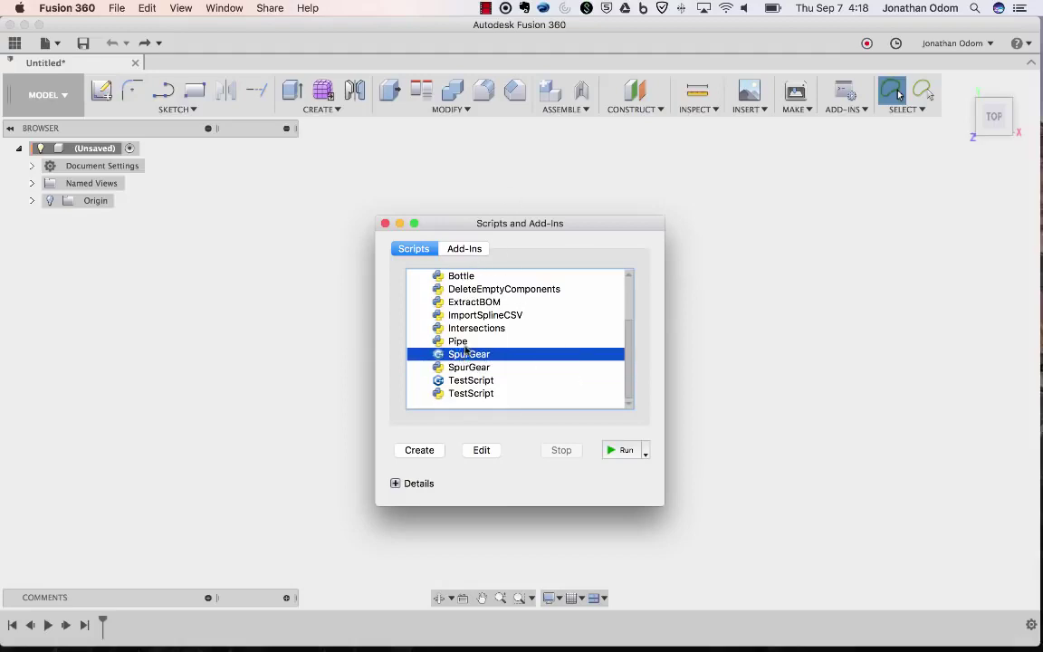
{"action": "left_click", "coordinate": [622, 450]}
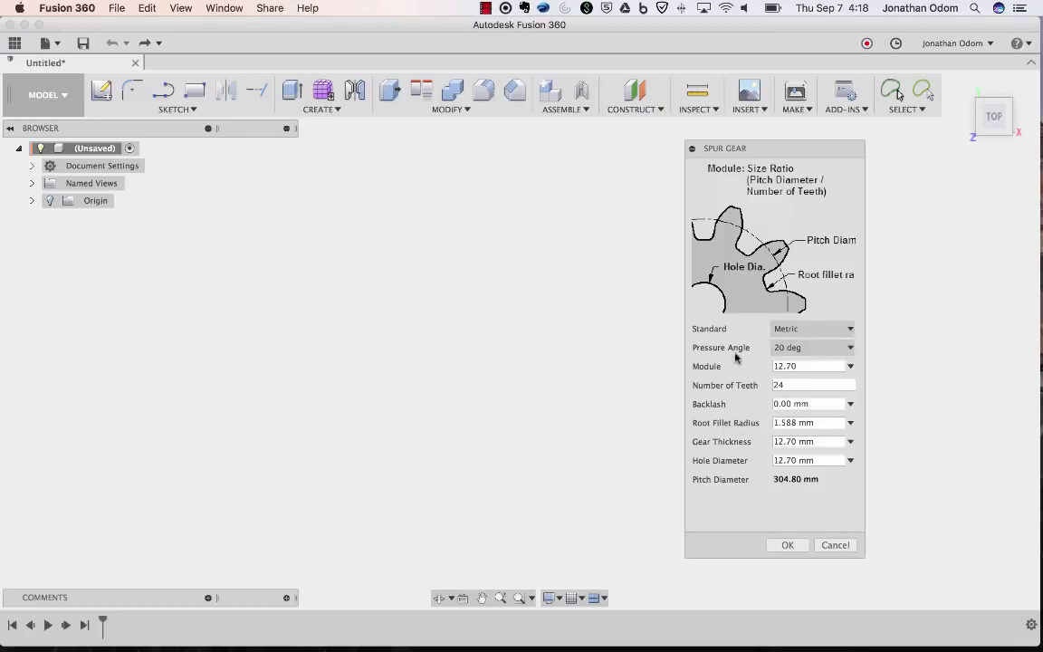
- Move the Spur Gear dialog to the right and glance at the gear terminology image
{"action": "left_click_drag", "start_coordinate": [772, 147], "coordinate": [841, 132]}
{"action": "mouse_move", "coordinate": [686, 639]}
{"action": "left_click", "coordinate": [817, 631]}
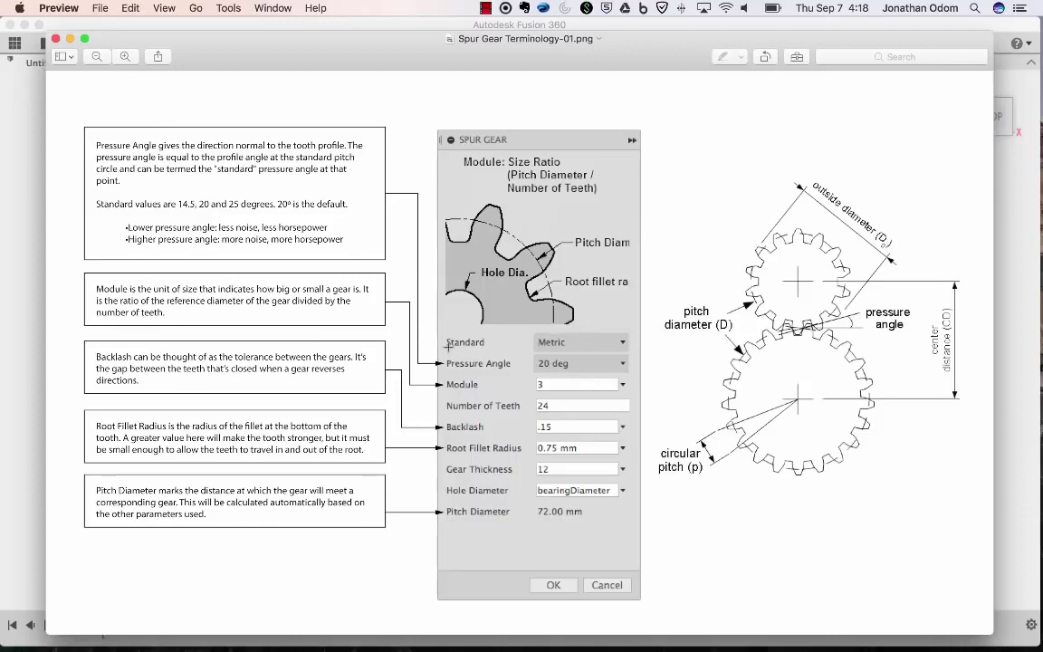
{"action": "key", "text": "super+Tab"}
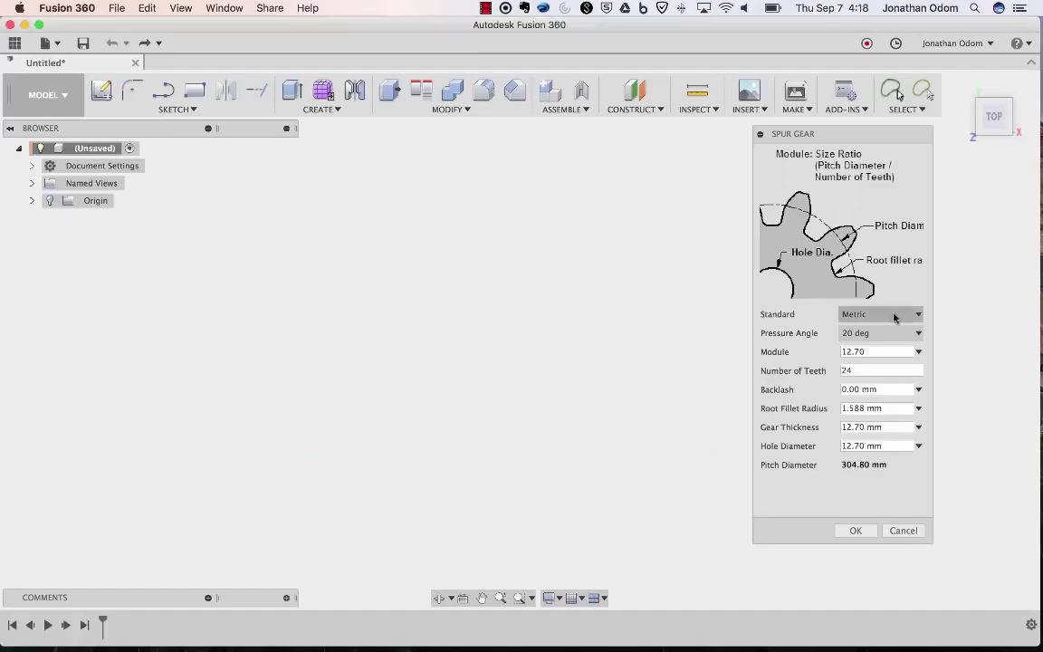
- Confirm Standard stays Metric and Pressure Angle stays 20 deg, then view the terminology image
{"action": "left_click", "coordinate": [892, 315]}
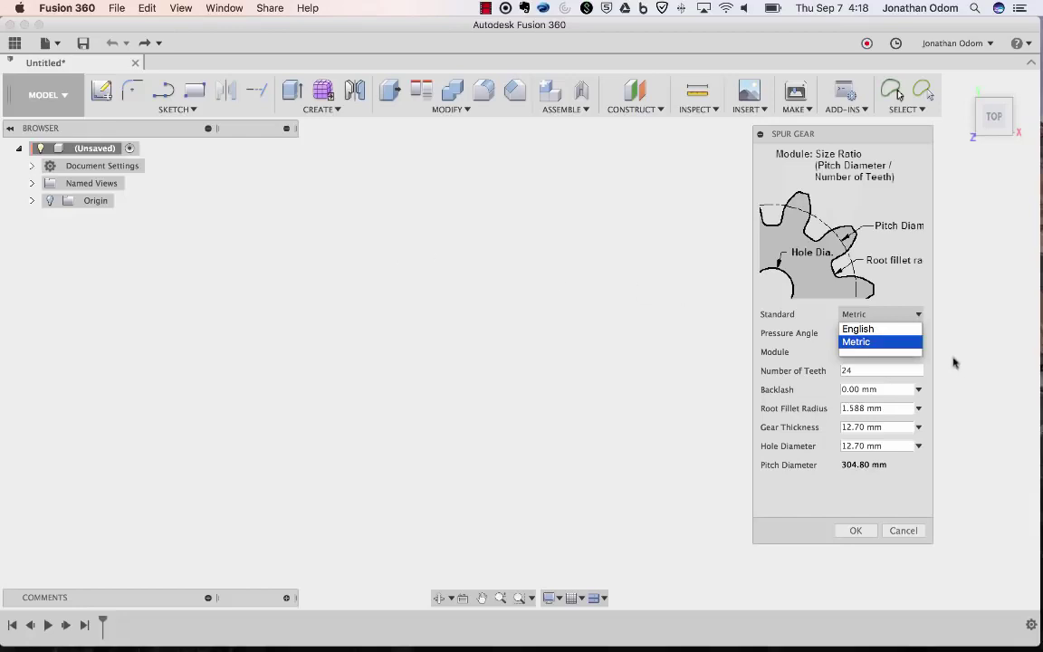
{"action": "left_click", "coordinate": [919, 314]}
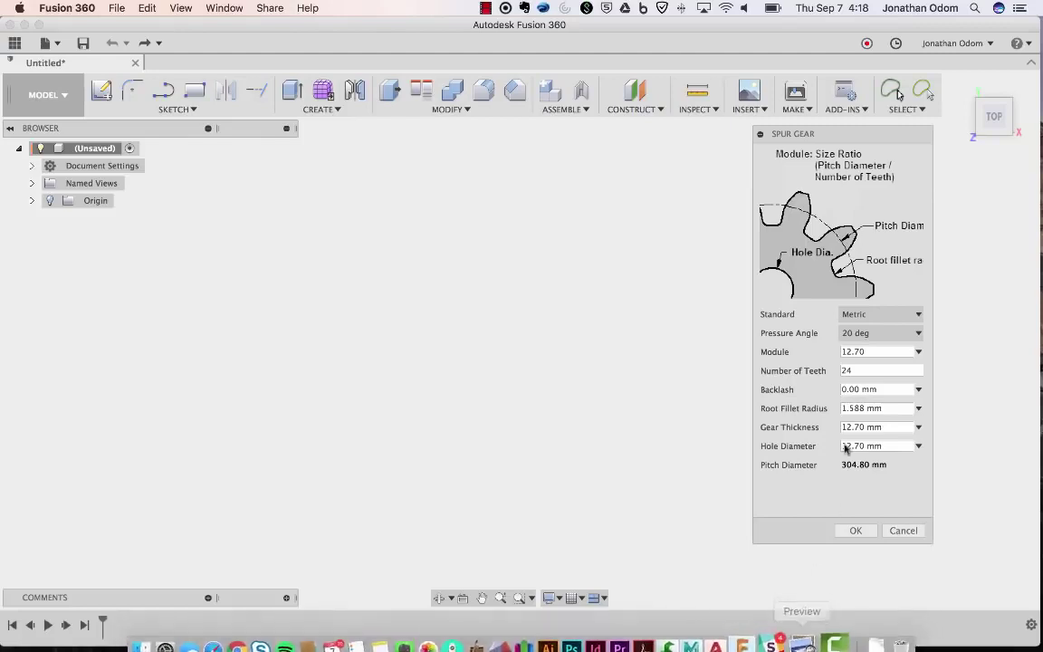
{"action": "left_click", "coordinate": [918, 333]}
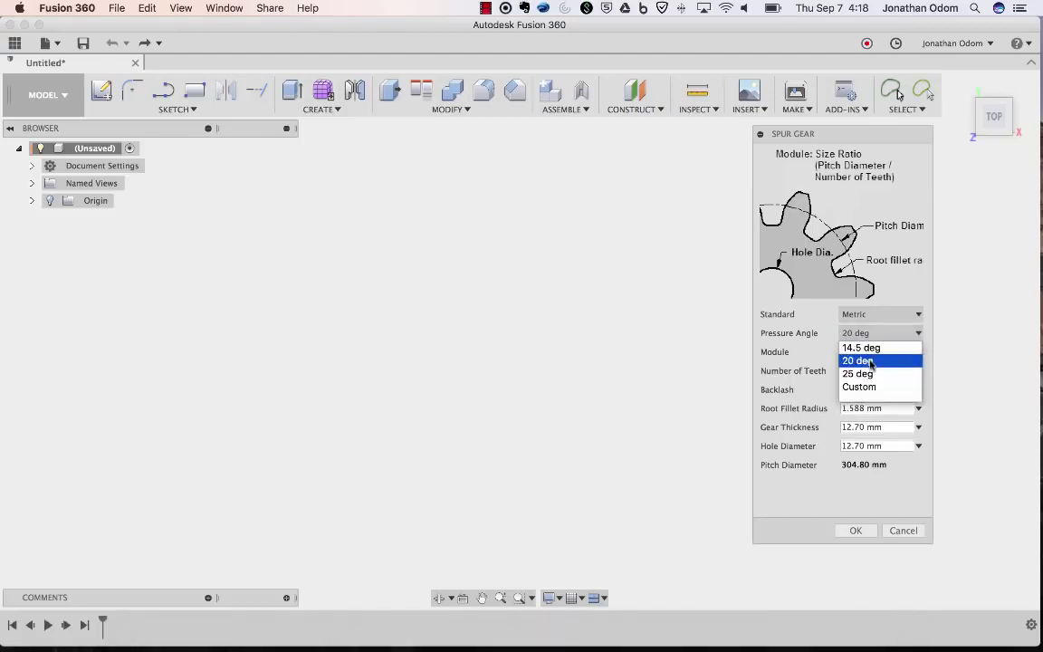
{"action": "left_click", "coordinate": [789, 328]}
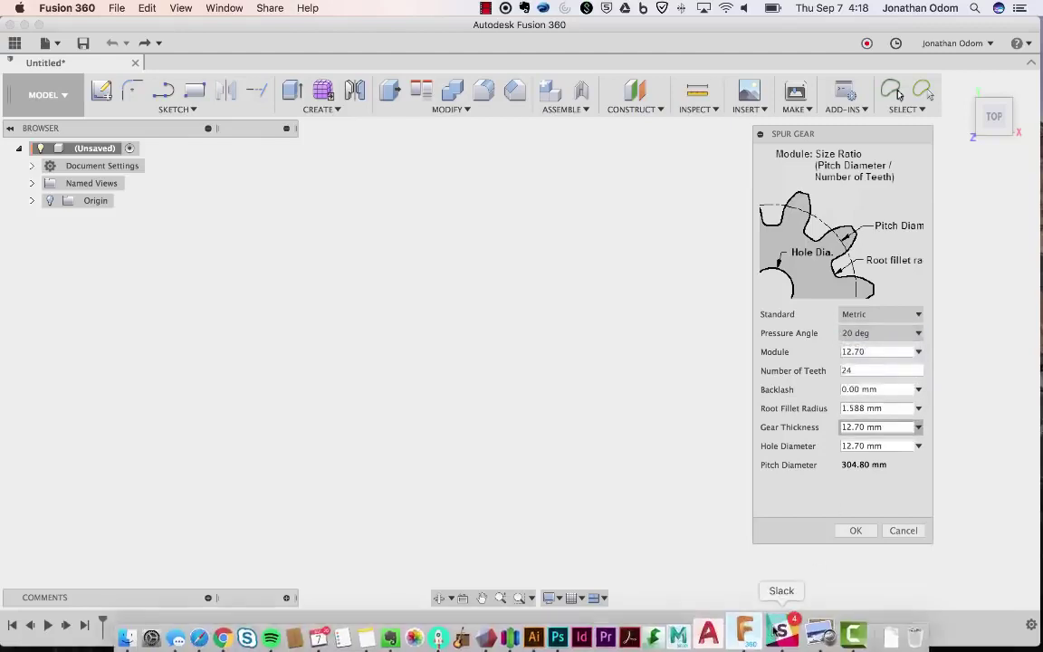
{"action": "left_click", "coordinate": [737, 625]}
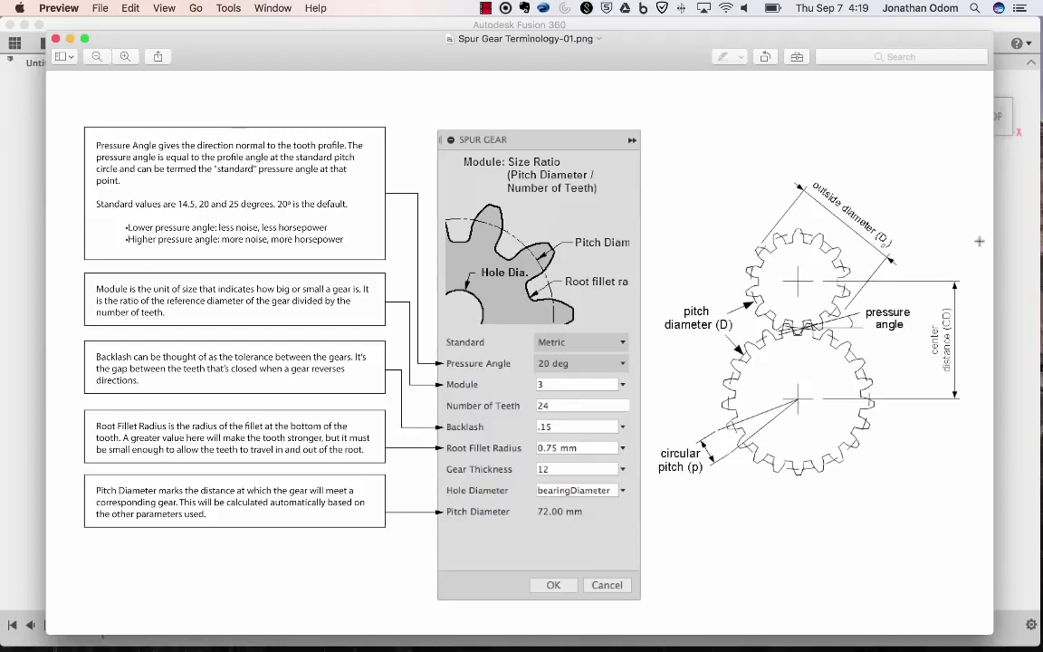
- Create a 24-tooth spur gear with a 14.5 deg pressure angle
{"action": "key", "text": "super+Tab"}
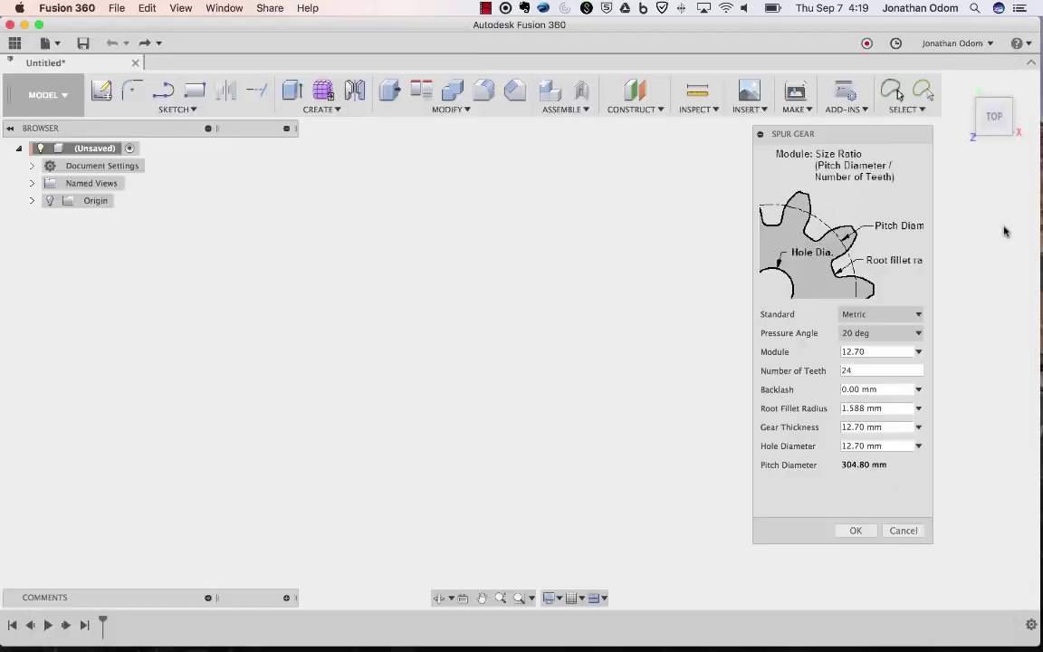
{"action": "left_click", "coordinate": [882, 333]}
{"action": "left_click", "coordinate": [867, 344]}
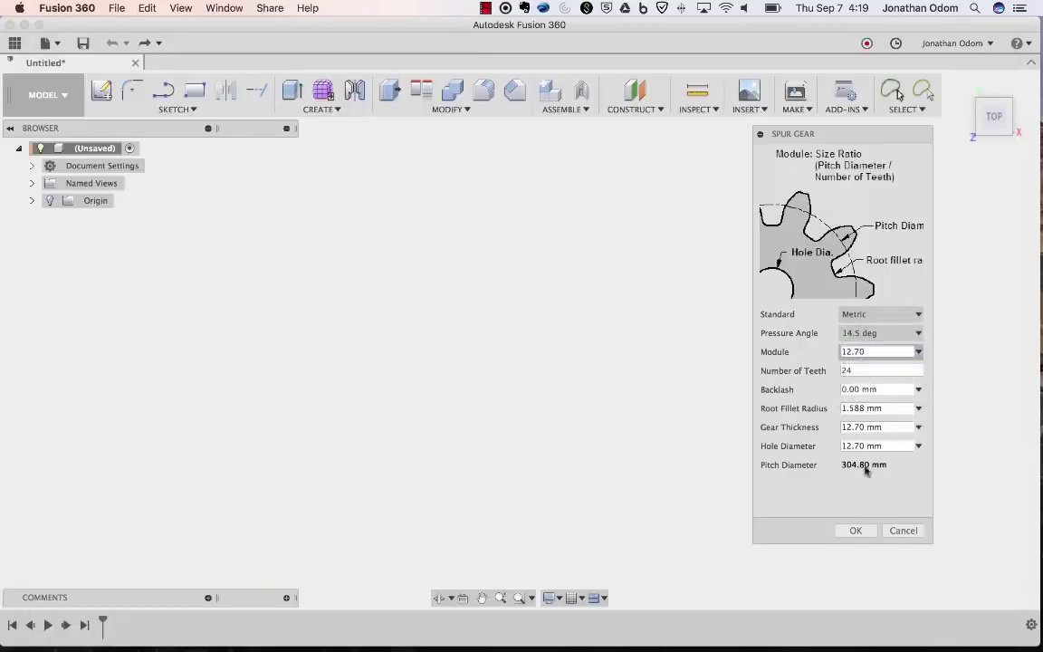
{"action": "left_click", "coordinate": [862, 531]}
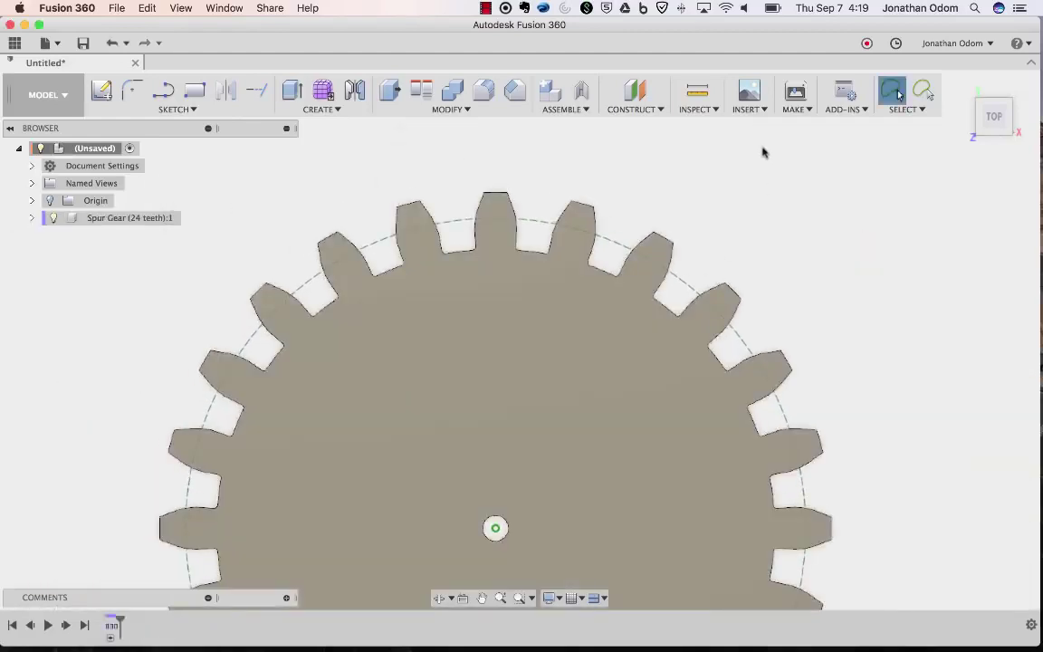
- Rerun SpurGear and create a second gear with a 20 deg pressure angle
{"action": "left_click", "coordinate": [796, 108]}
{"action": "mouse_move", "coordinate": [842, 109]}
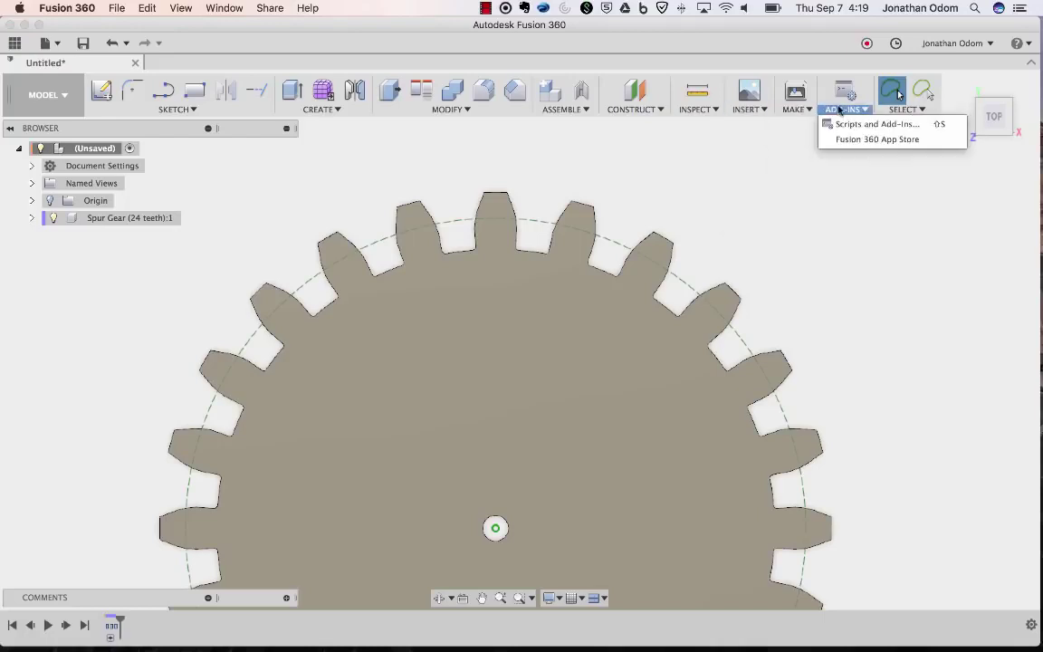
{"action": "left_click", "coordinate": [869, 125]}
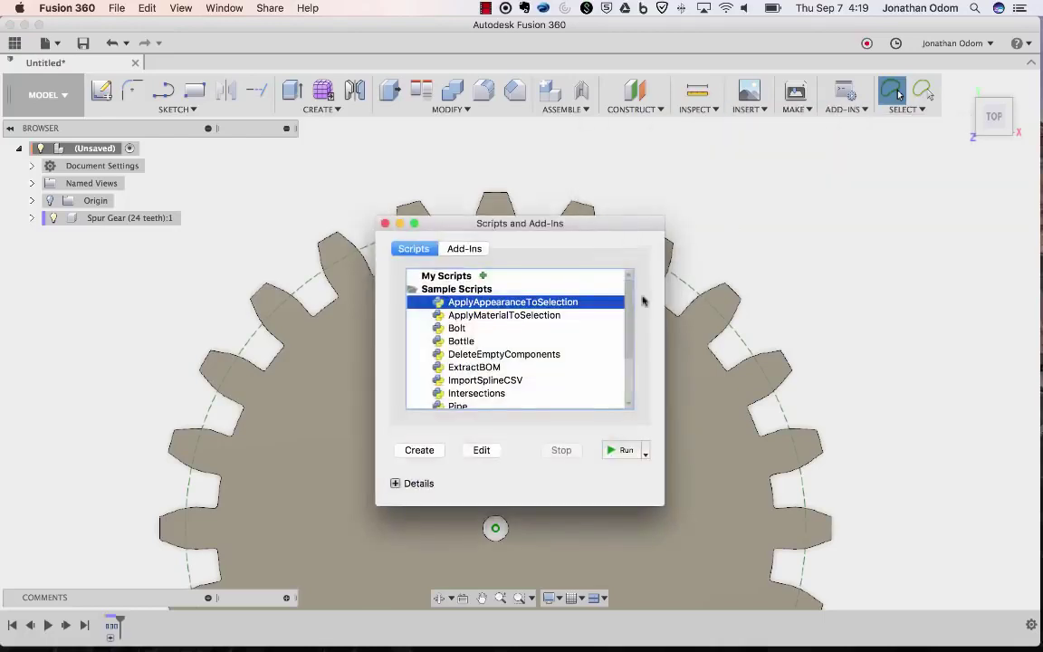
{"action": "scroll", "coordinate": [584, 333], "scroll_direction": "down", "scroll_amount": 3}
{"action": "left_click", "coordinate": [486, 354]}
{"action": "left_click", "coordinate": [624, 449]}
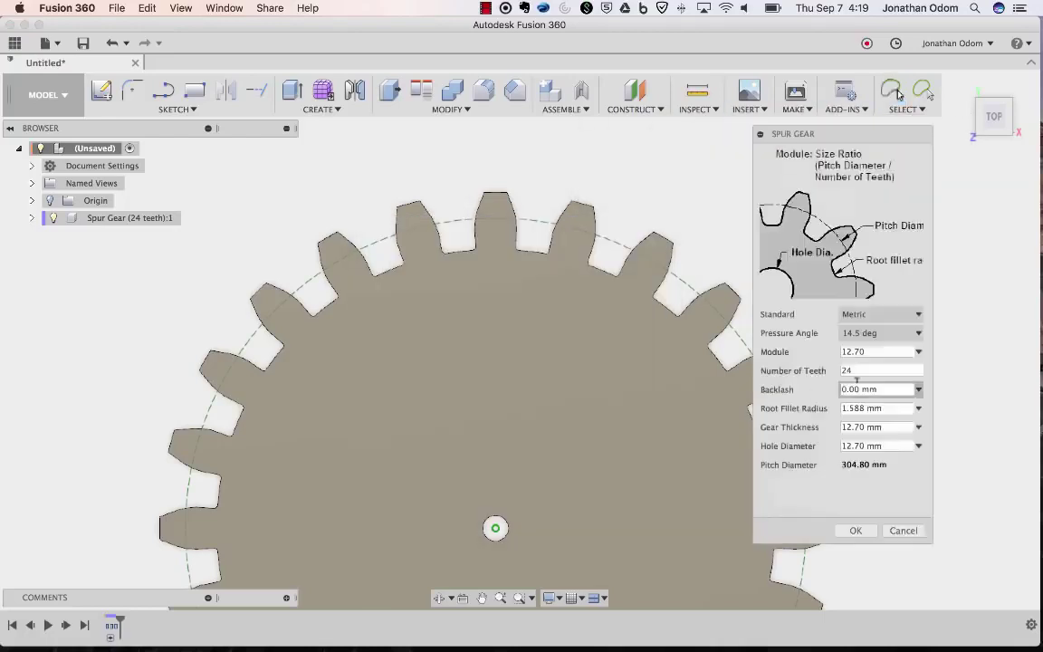
{"action": "left_click", "coordinate": [878, 333]}
{"action": "left_click", "coordinate": [857, 360]}
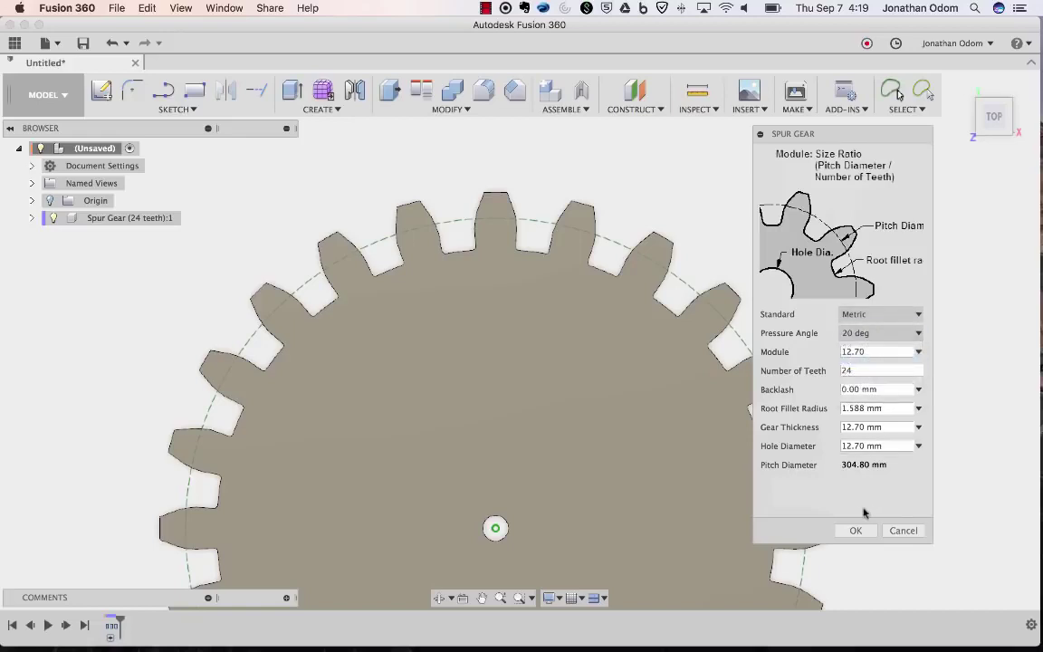
{"action": "left_click", "coordinate": [856, 530]}
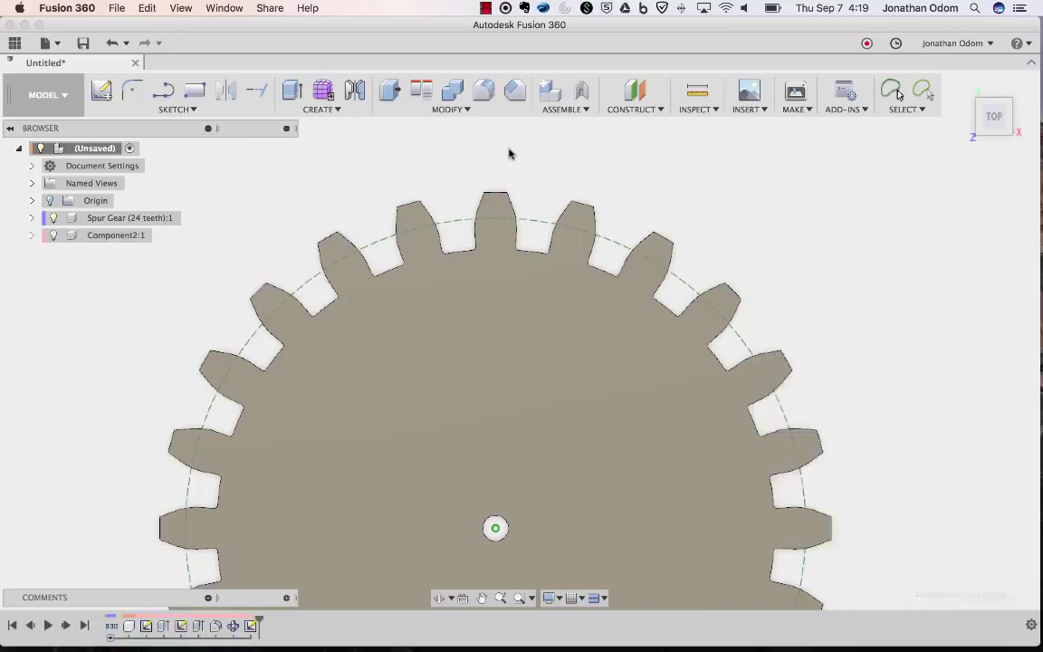
- Zoom into the teeth and select each gear's face to compare their areas
{"action": "scroll", "coordinate": [509, 152], "scroll_direction": "up", "scroll_amount": 5}
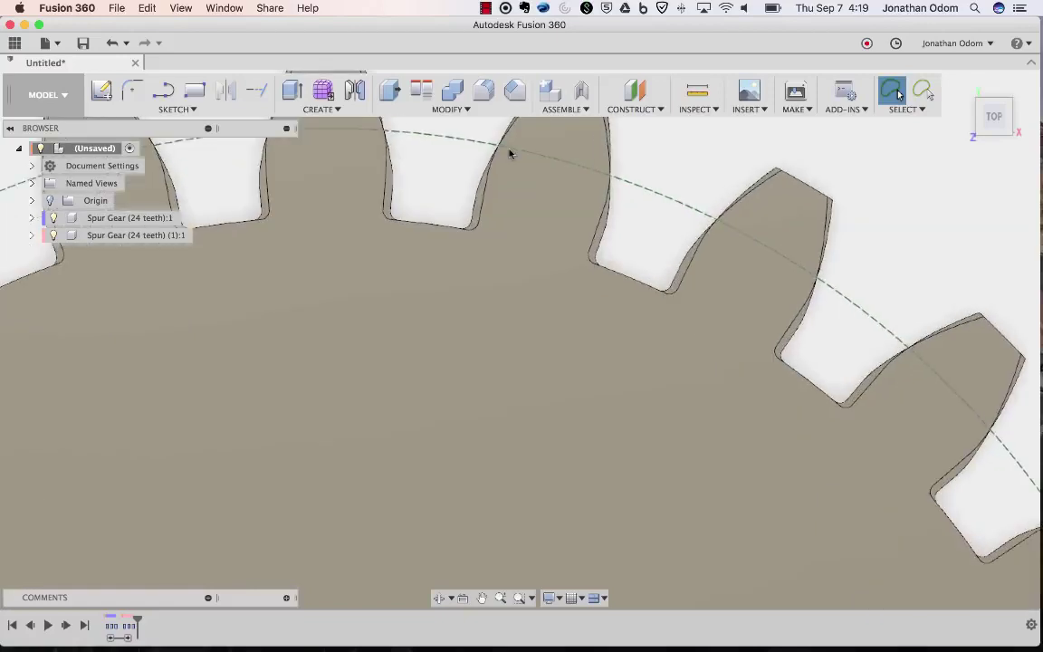
{"action": "scroll", "coordinate": [509, 152], "scroll_direction": "down", "scroll_amount": 1}
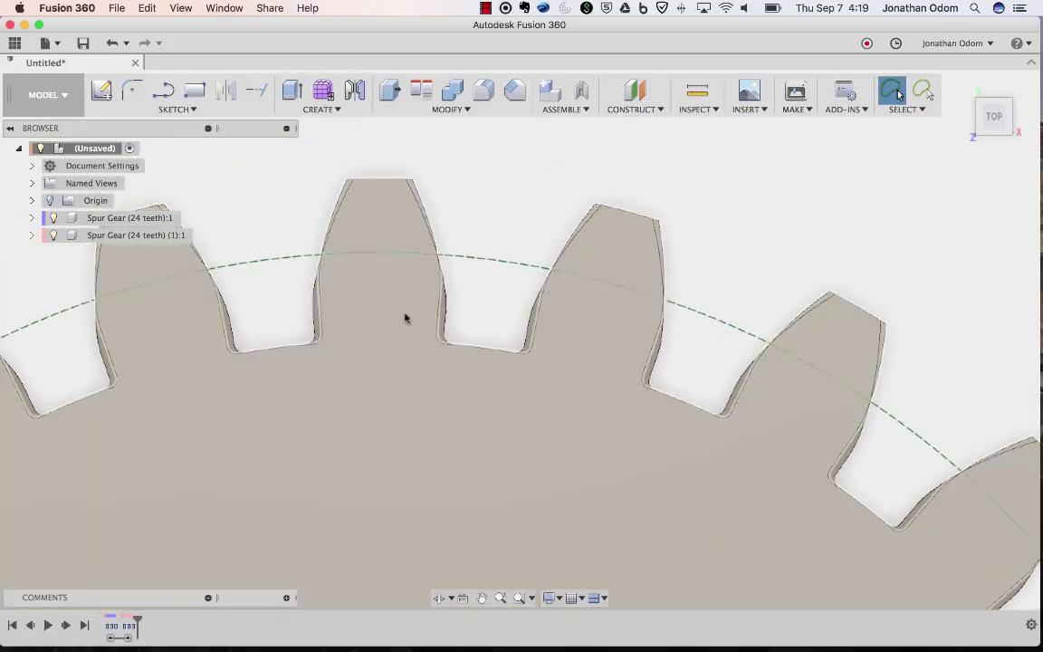
{"action": "left_click", "coordinate": [406, 318]}
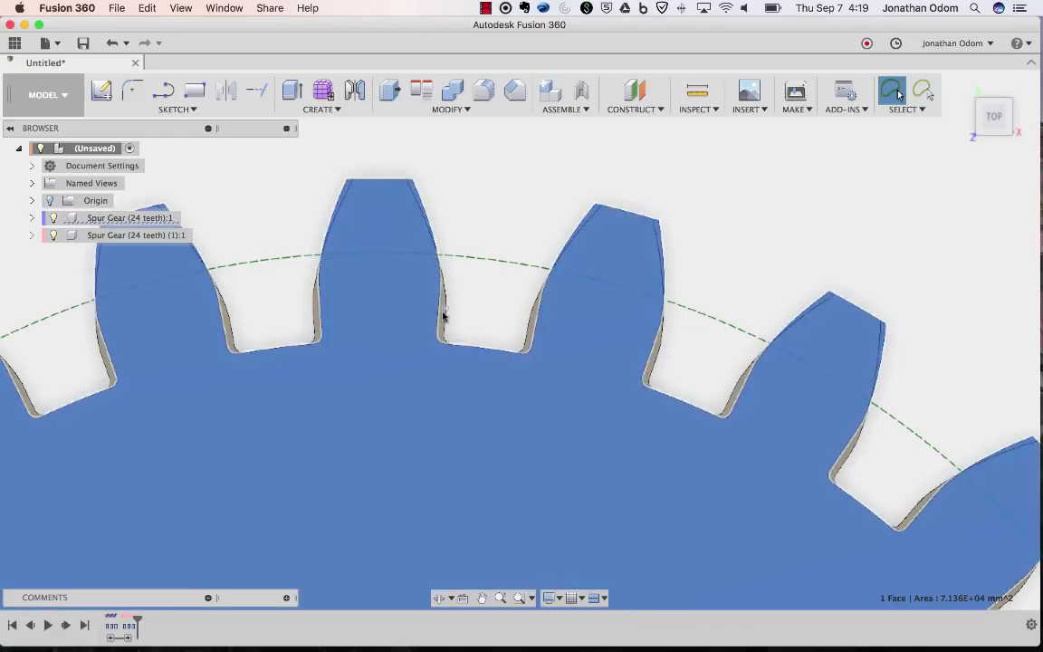
{"action": "scroll", "coordinate": [442, 314], "scroll_direction": "up", "scroll_amount": 3}
{"action": "left_click", "coordinate": [356, 323]}
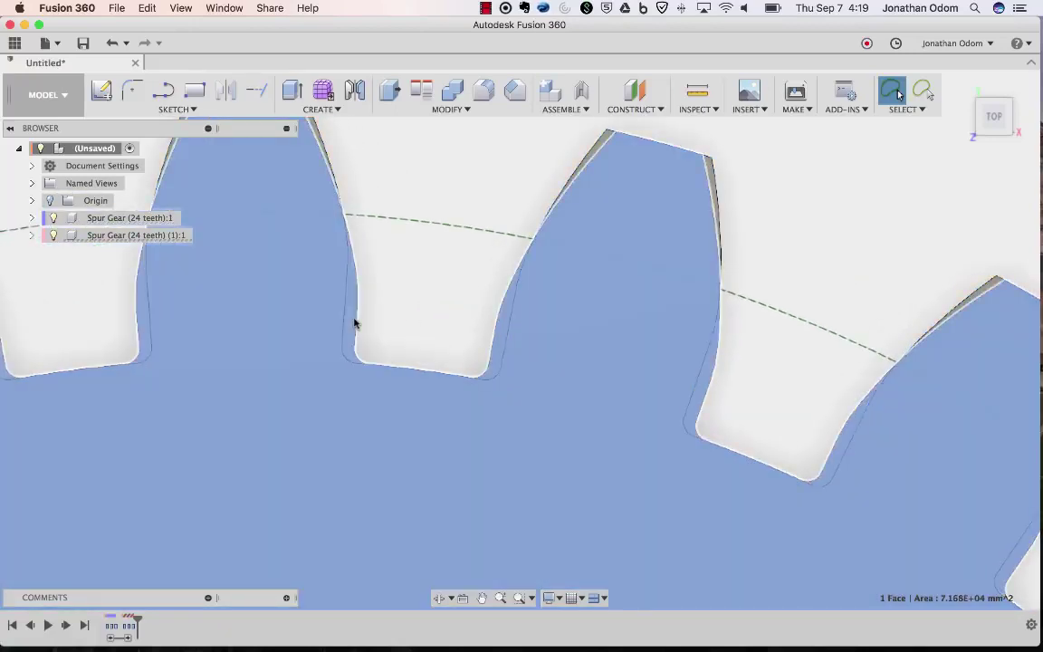
{"action": "scroll", "coordinate": [502, 181], "scroll_direction": "down", "scroll_amount": 2}
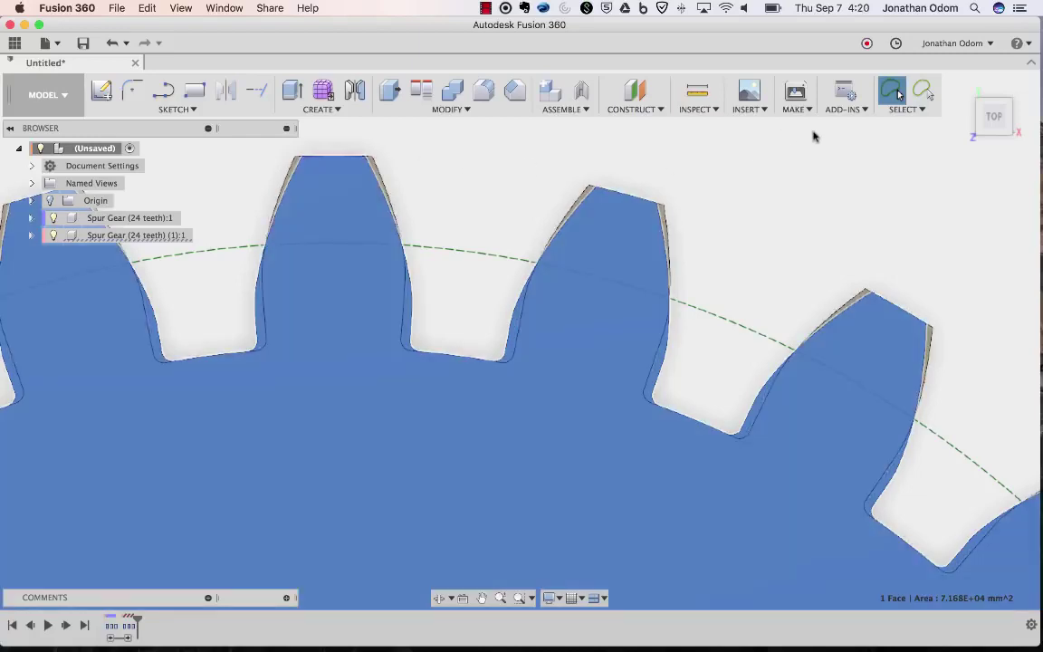
- Clear the face selection and reopen the Scripts and Add-Ins list
{"action": "left_click", "coordinate": [764, 120]}
{"action": "left_click", "coordinate": [842, 111]}
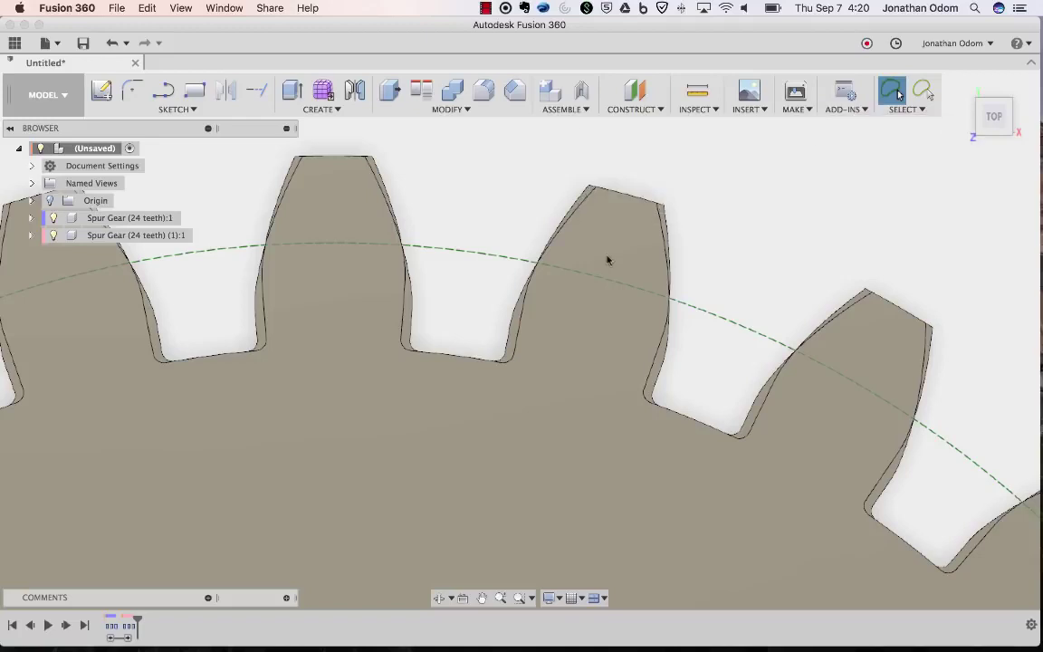
{"action": "scroll", "coordinate": [507, 353], "scroll_direction": "down", "scroll_amount": 3}
- Run SpurGear and create a third 24-tooth gear with a 25 deg pressure angle
{"action": "left_click", "coordinate": [472, 354]}
{"action": "left_click", "coordinate": [624, 450]}
{"action": "left_click", "coordinate": [878, 333]}
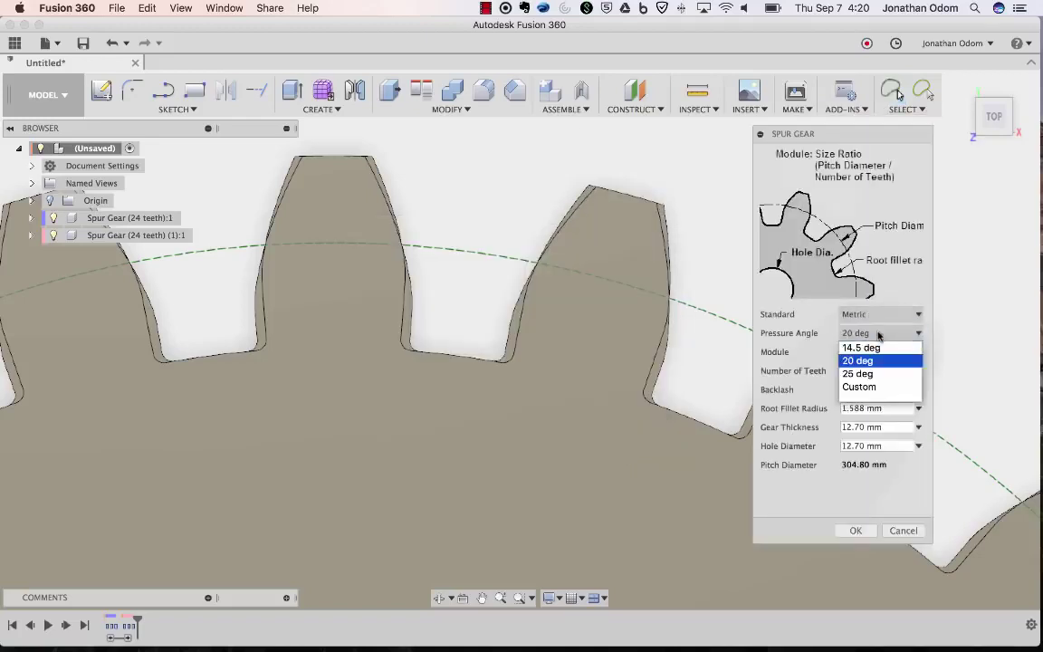
{"action": "left_click", "coordinate": [857, 373]}
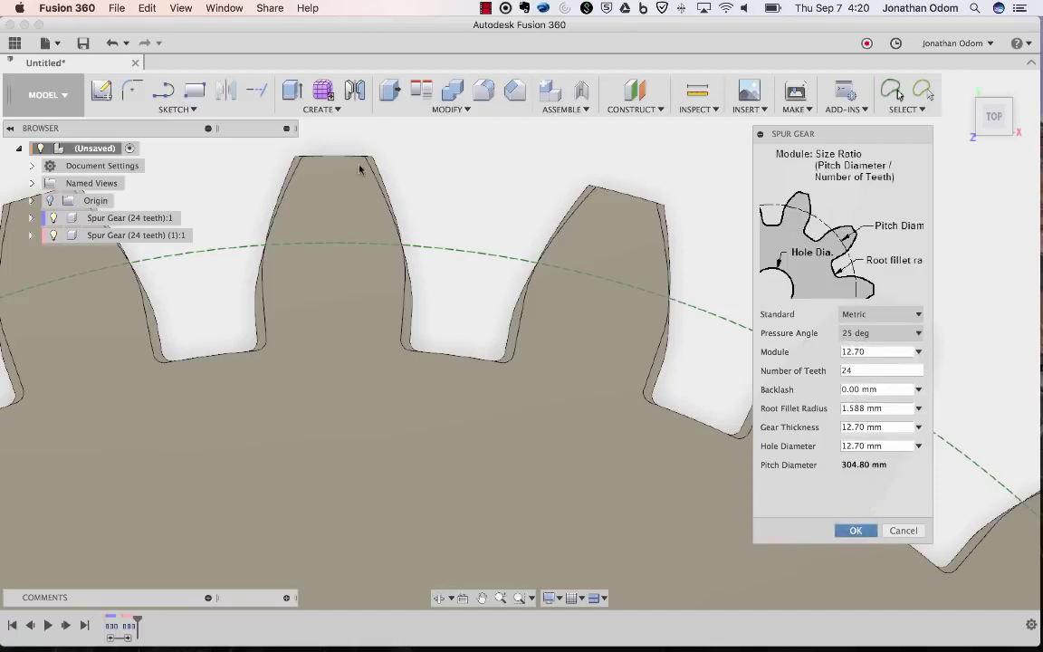
{"action": "left_click", "coordinate": [855, 530]}
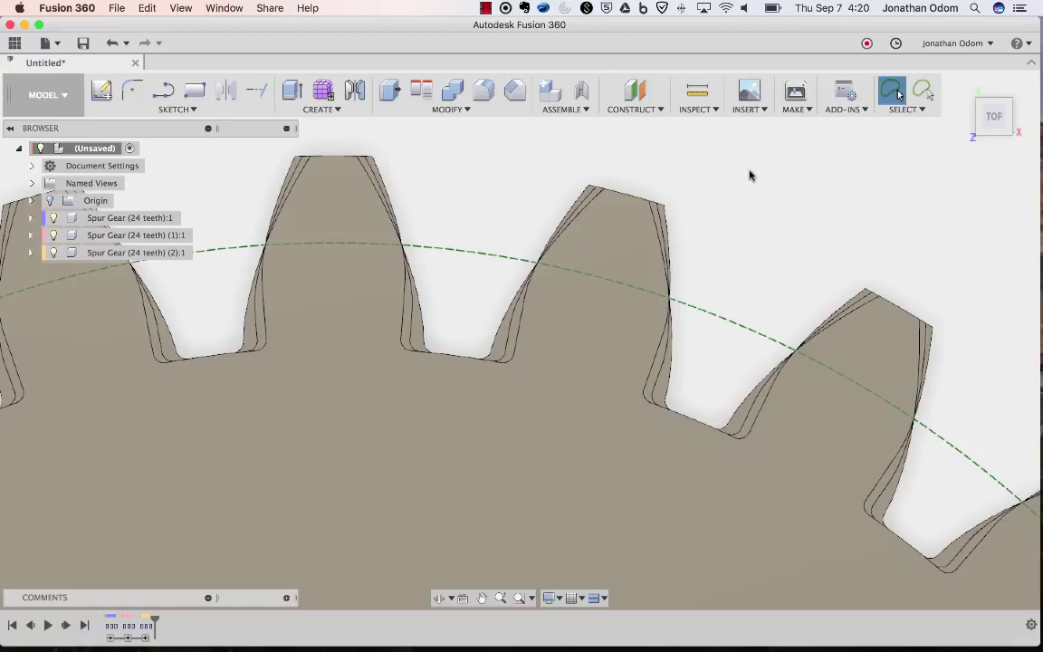
- Undo the three trial gears and run the SpurGear script again
{"action": "key", "text": "super+z"}
{"action": "key", "text": "super+z"}
{"action": "key", "text": "super+z"}
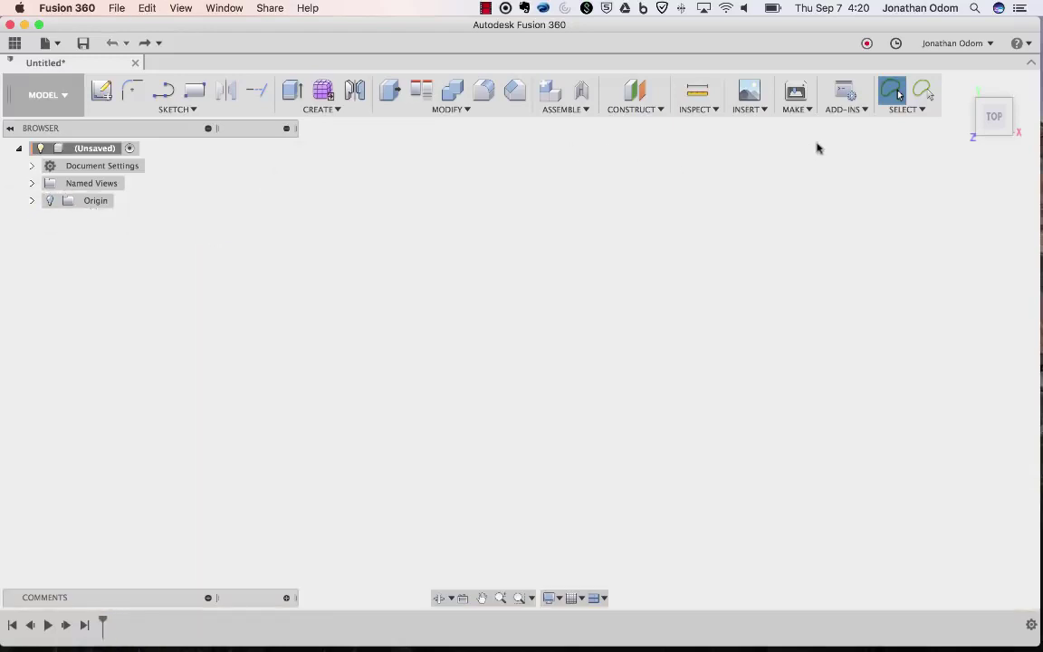
{"action": "left_click", "coordinate": [849, 109]}
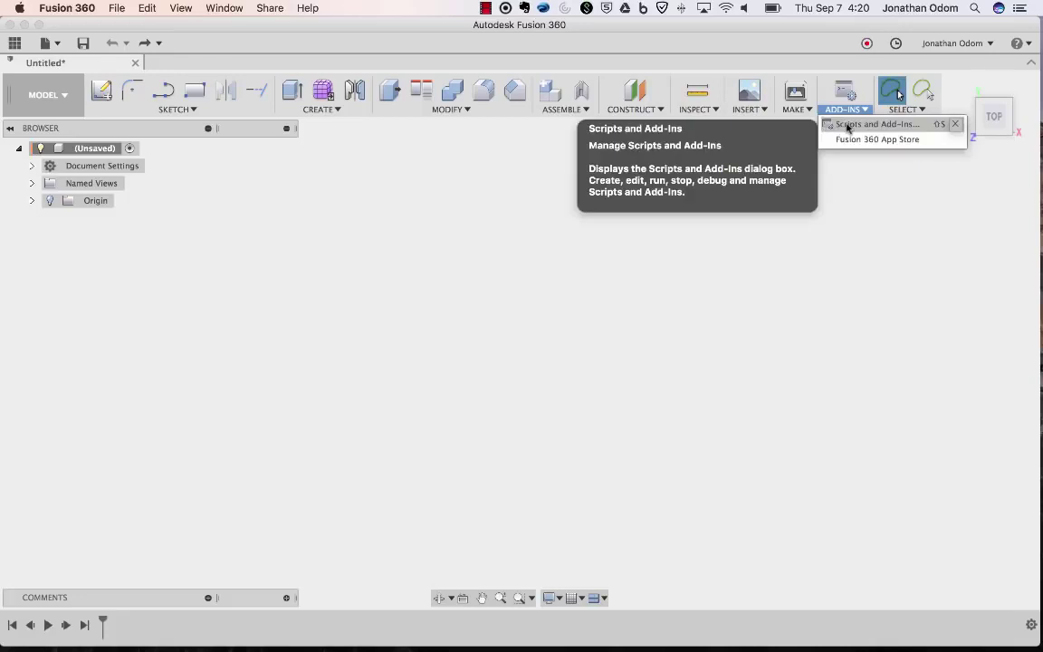
{"action": "left_click", "coordinate": [871, 124]}
{"action": "scroll", "coordinate": [540, 341], "scroll_direction": "down", "scroll_amount": 1}
{"action": "scroll", "coordinate": [516, 353], "scroll_direction": "down", "scroll_amount": 3}
{"action": "left_click", "coordinate": [489, 354]}
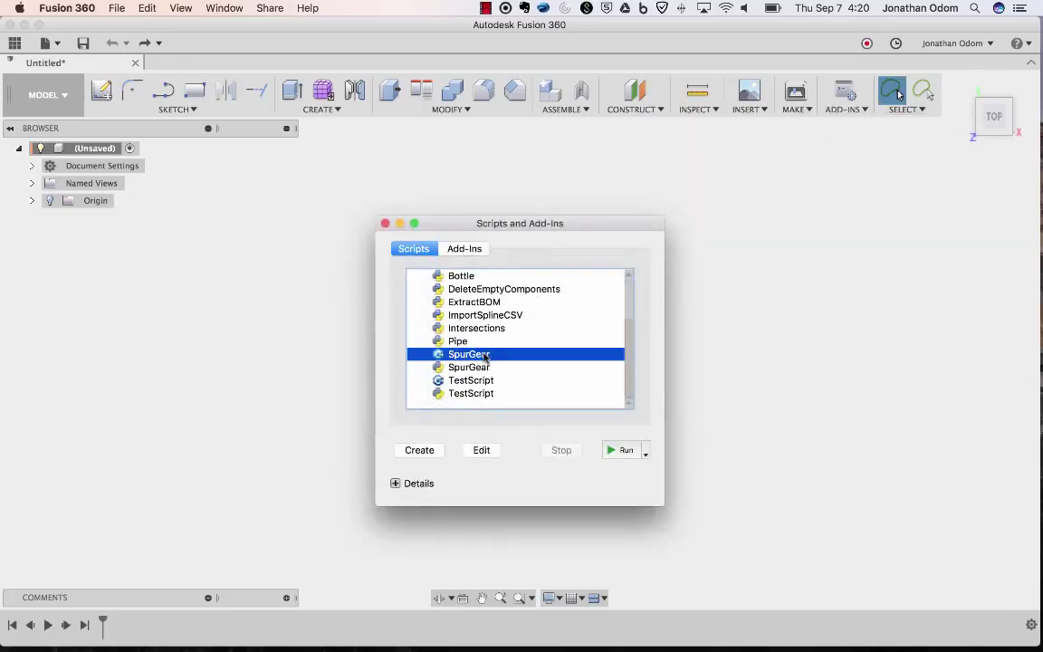
{"action": "left_click", "coordinate": [624, 449]}
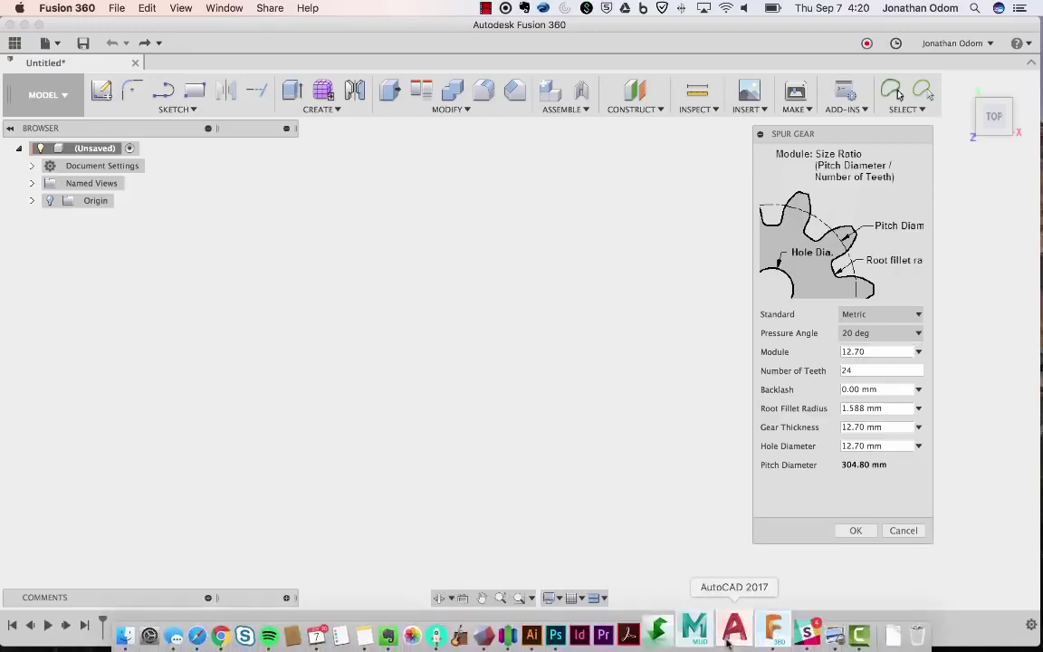
- Show the Spur Gear Terminology-01.png example: module 3, 24 teeth, 72.00 mm pitch diameter
{"action": "left_click", "coordinate": [810, 641]}
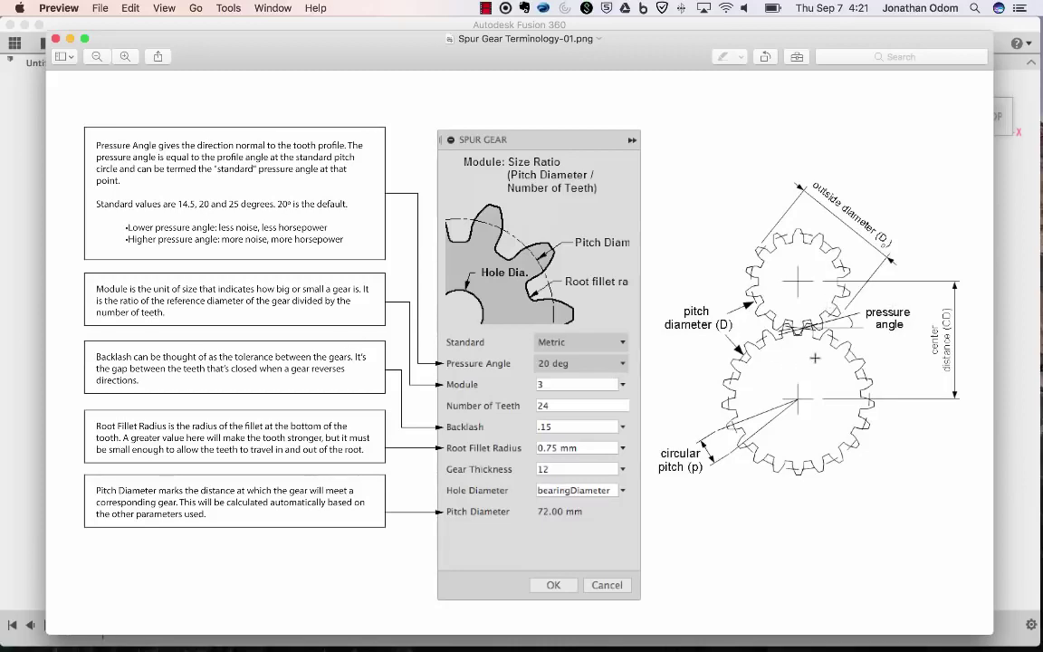
- Try 12, 24 and 36 teeth to see how the pitch diameter changes
{"action": "left_click", "coordinate": [998, 282]}
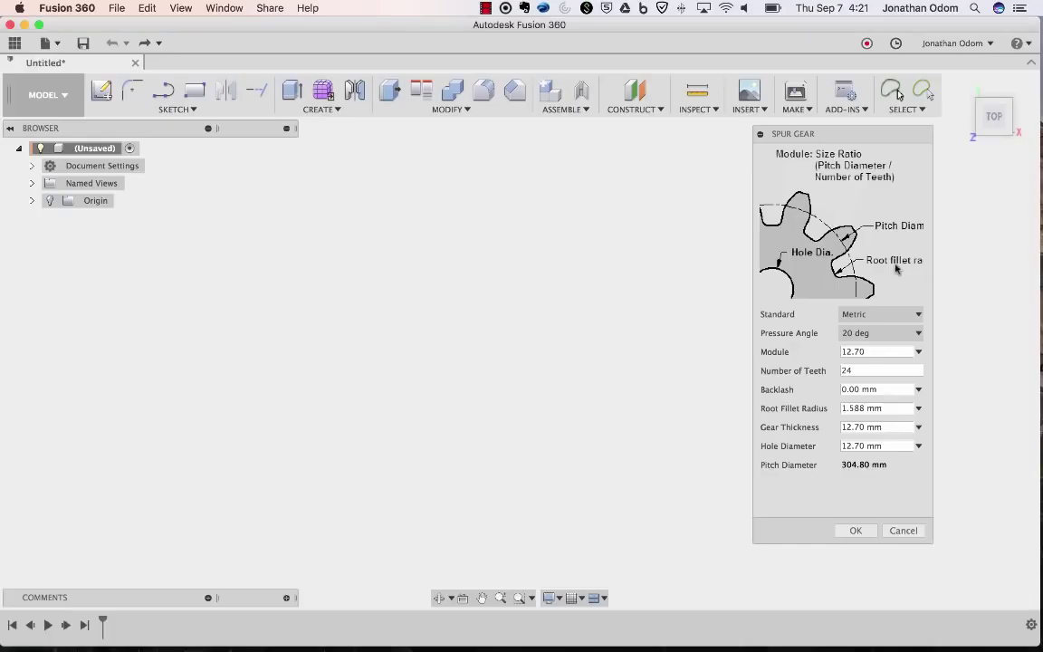
{"action": "left_click", "coordinate": [870, 351]}
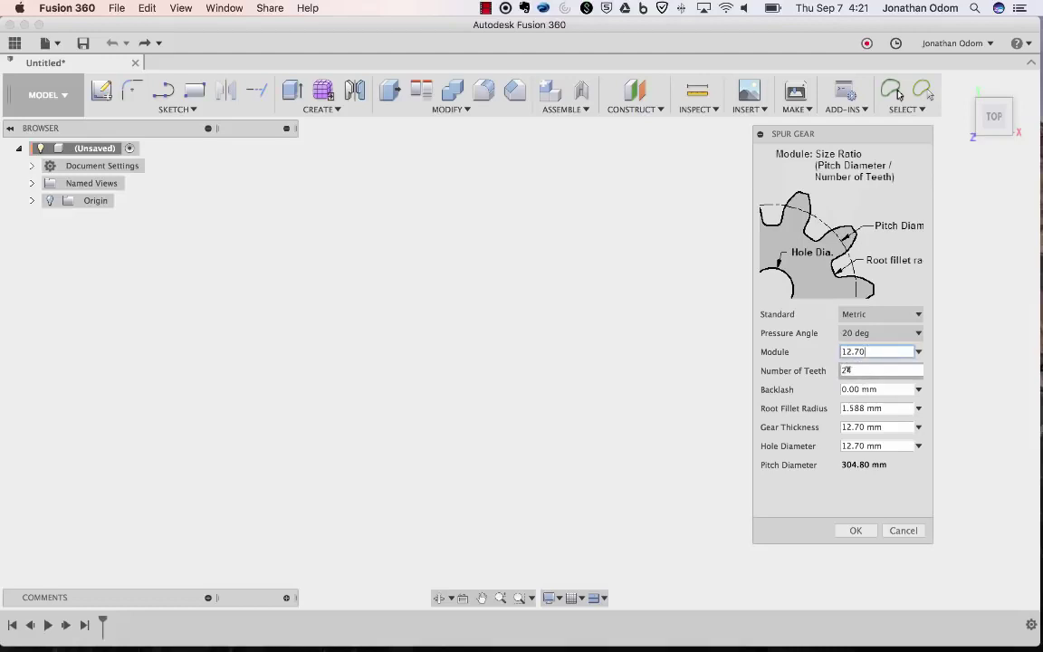
{"action": "left_click", "coordinate": [846, 467]}
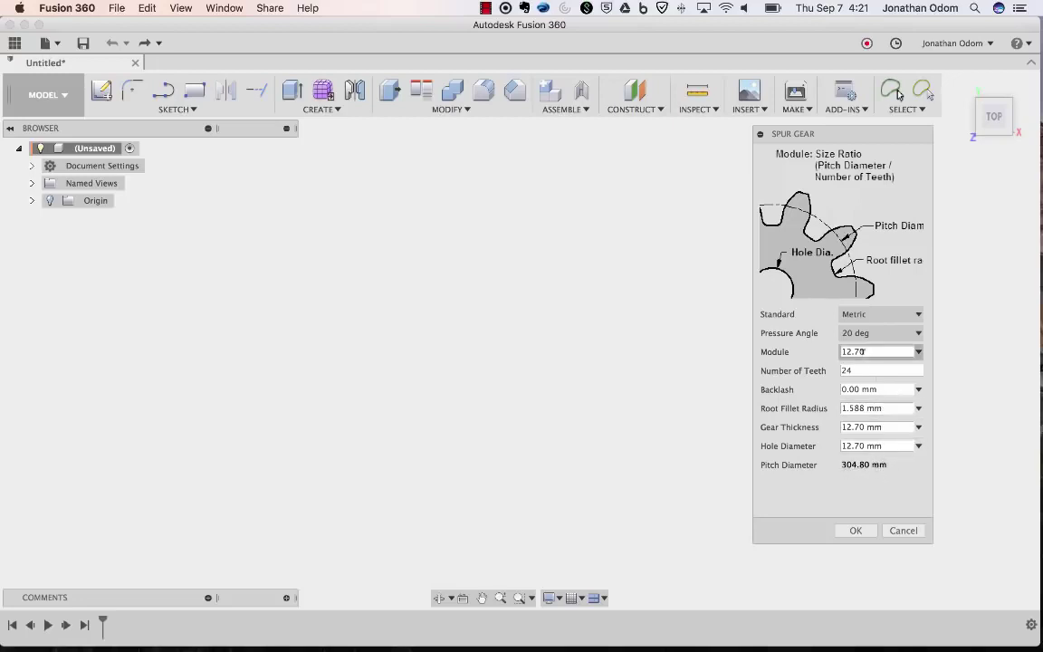
{"action": "left_click", "coordinate": [858, 370]}
{"action": "type", "text": "12"}
{"action": "key", "text": "Tab"}
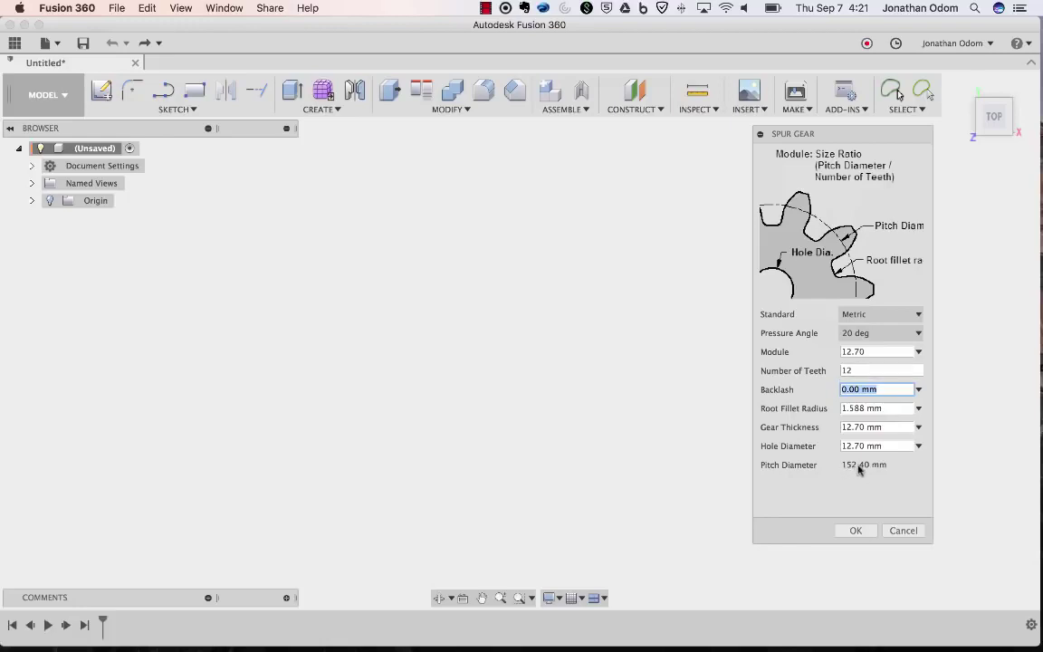
{"action": "double_click", "coordinate": [859, 370]}
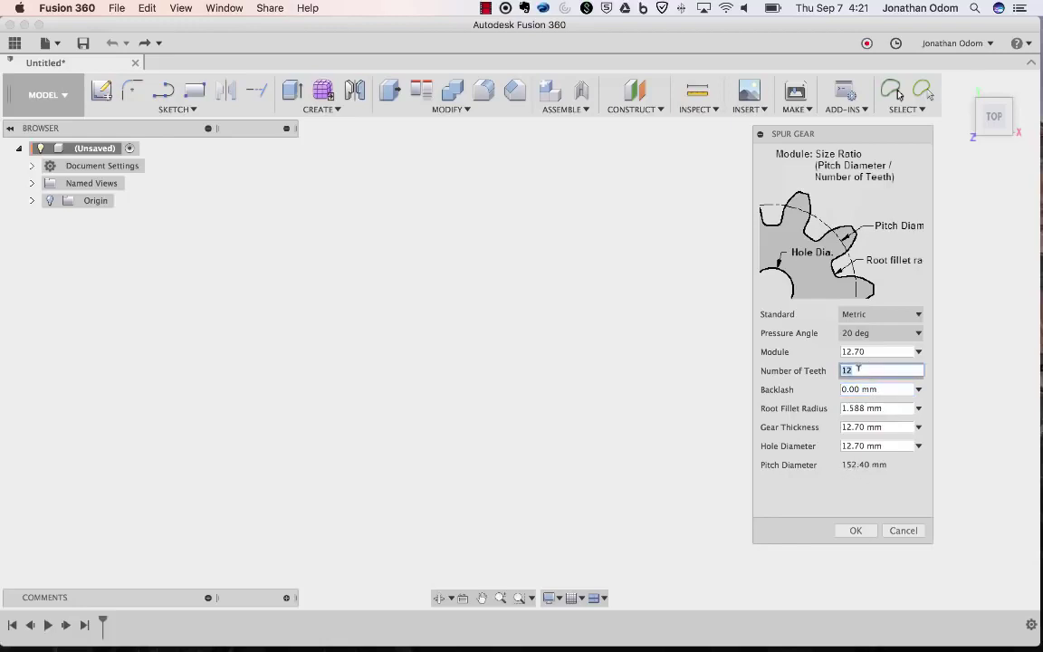
{"action": "key", "text": "Tab"}
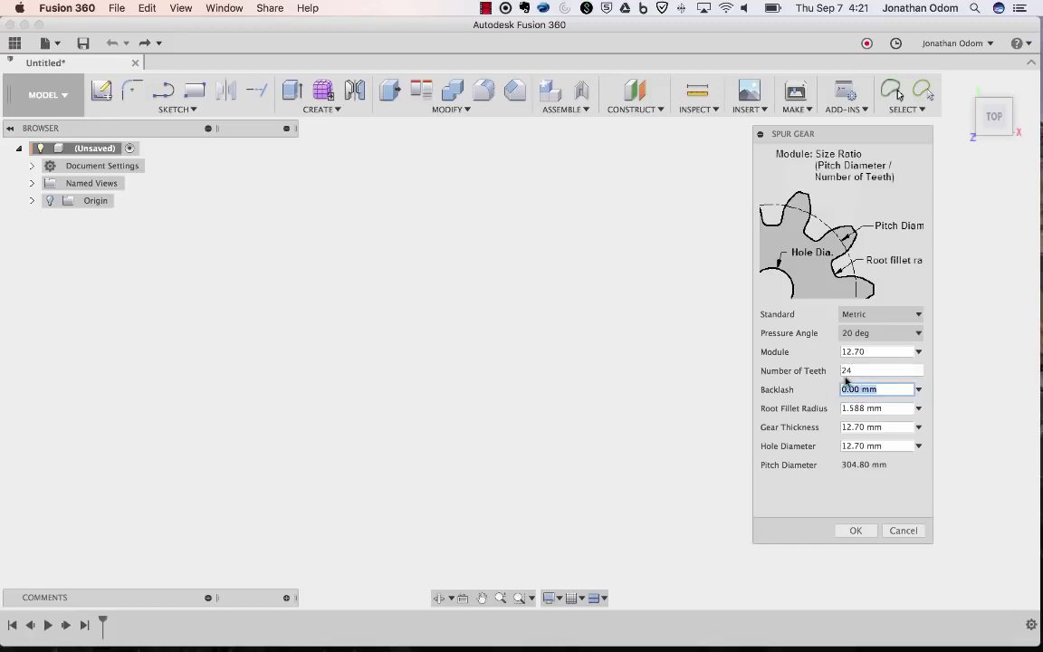
{"action": "left_click", "coordinate": [856, 369]}
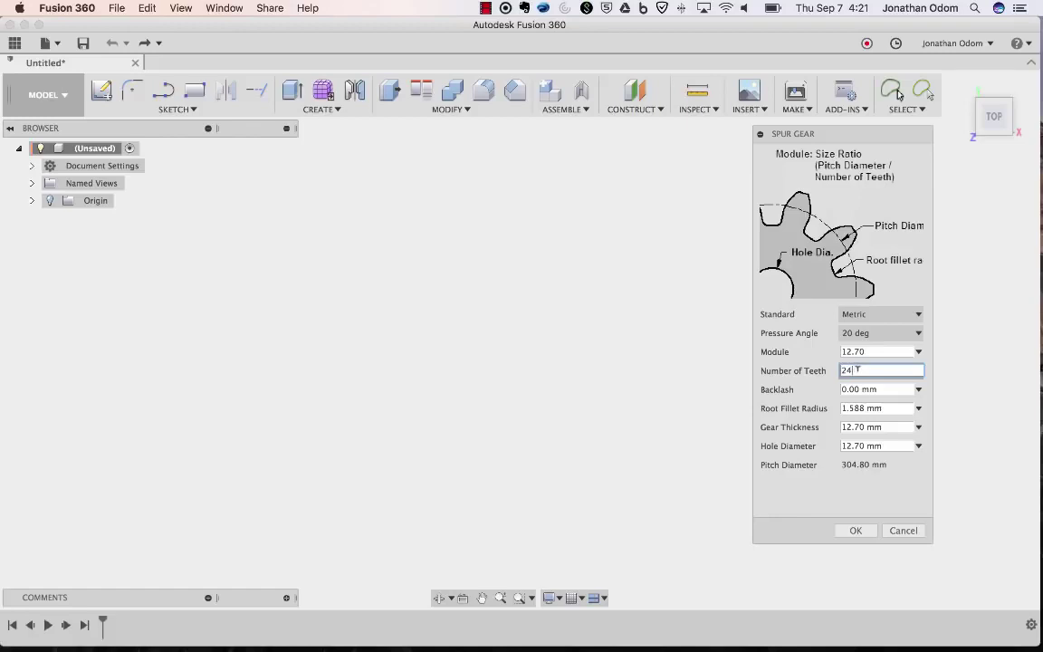
{"action": "key", "text": "BackSpace"}
{"action": "key", "text": "BackSpace"}
{"action": "type", "text": "36"}
{"action": "key", "text": "Tab"}
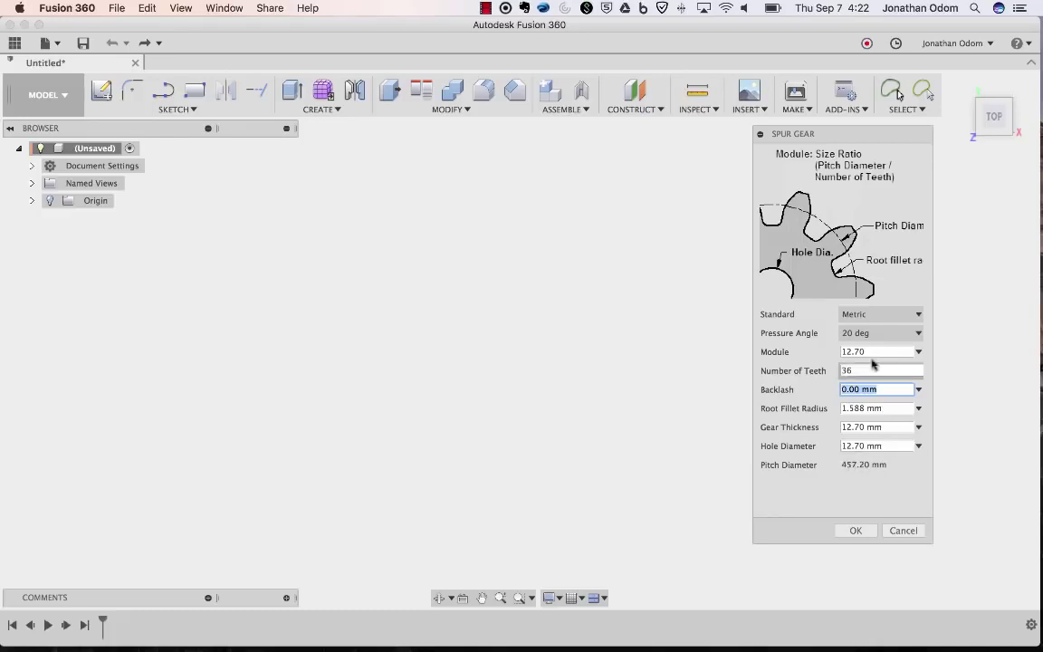
- Set Module to 3 and Number of Teeth to 24 for a 72.00 mm pitch diameter
{"action": "double_click", "coordinate": [876, 349]}
{"action": "triple_click", "coordinate": [875, 349]}
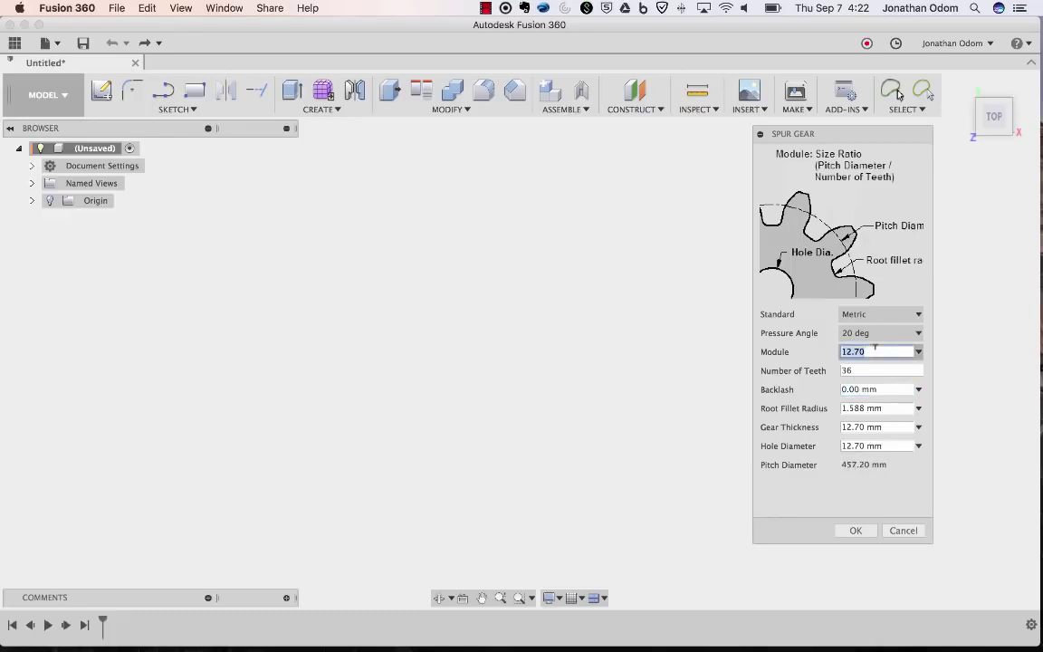
{"action": "type", "text": "3"}
{"action": "left_click", "coordinate": [852, 371]}
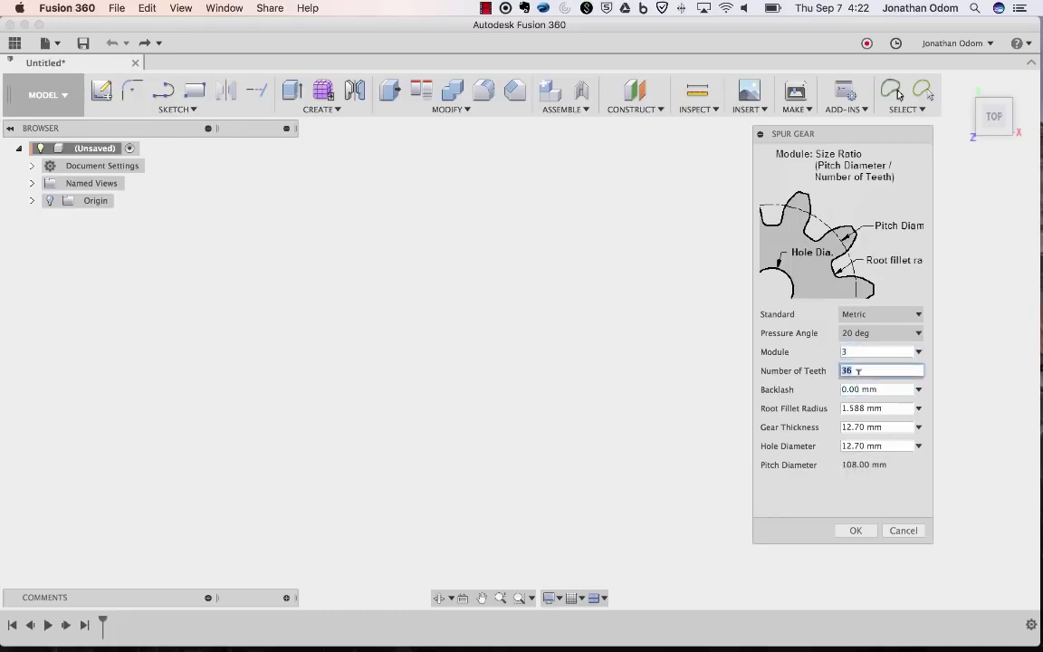
{"action": "type", "text": "24"}
{"action": "key", "text": "Tab"}
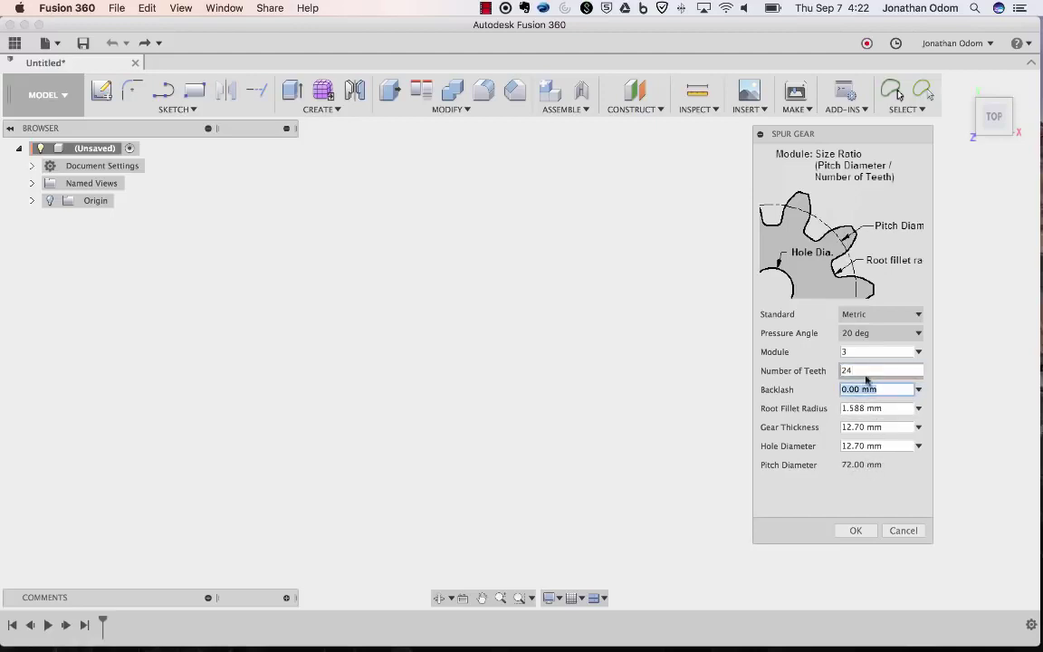
{"action": "left_click", "coordinate": [918, 389]}
- Check the backlash choices without changing them, then consult the terminology reference image
{"action": "left_click", "coordinate": [908, 399]}
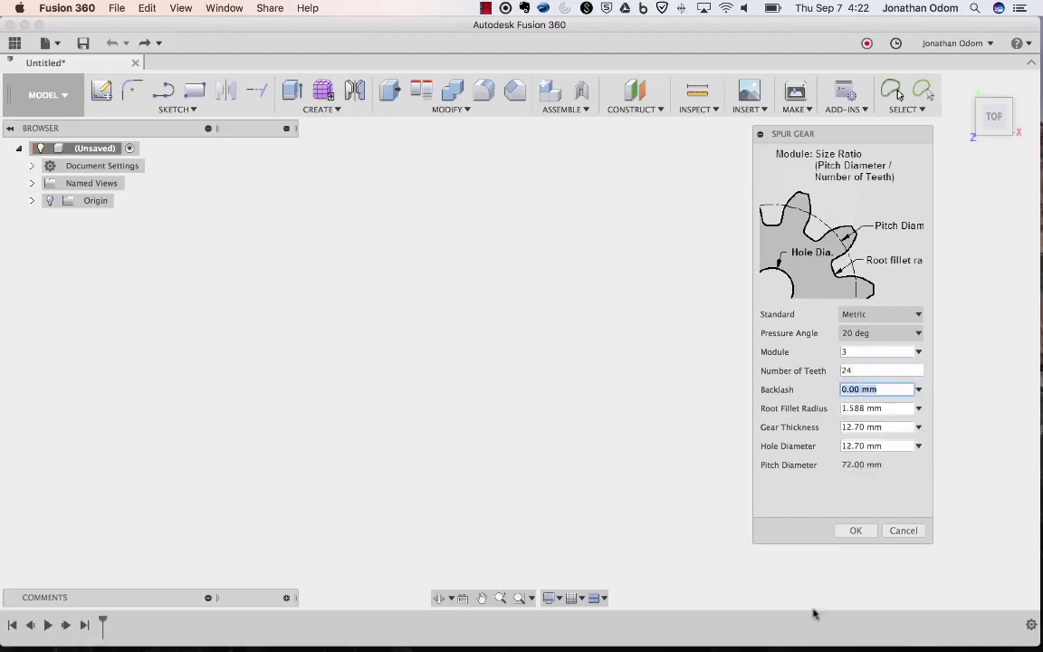
{"action": "left_click", "coordinate": [918, 390]}
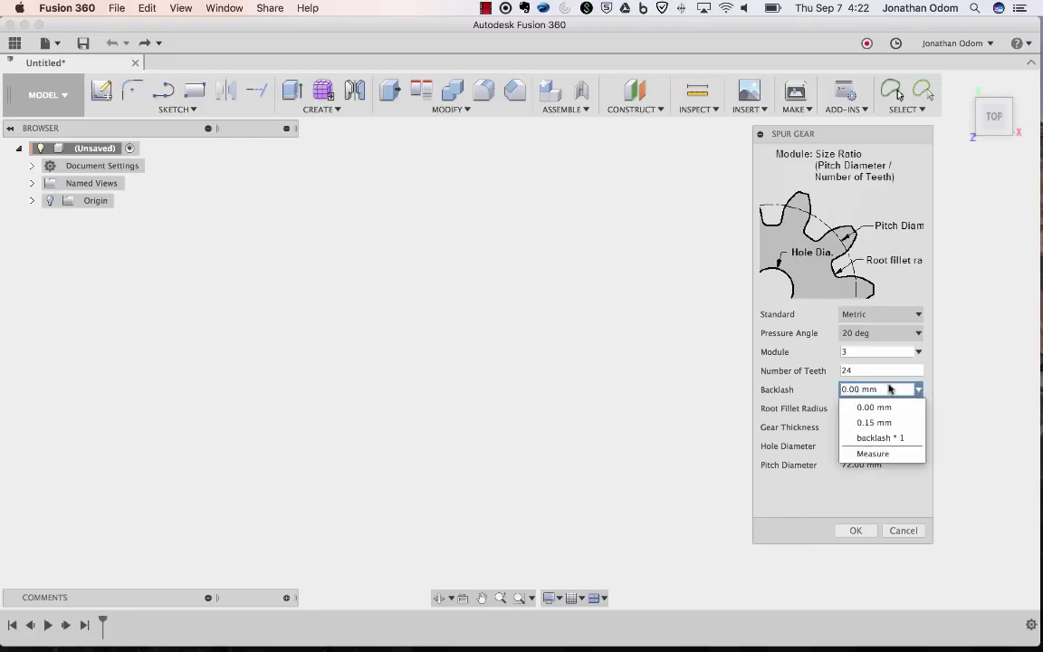
{"action": "left_click", "coordinate": [919, 390]}
{"action": "mouse_move", "coordinate": [679, 634]}
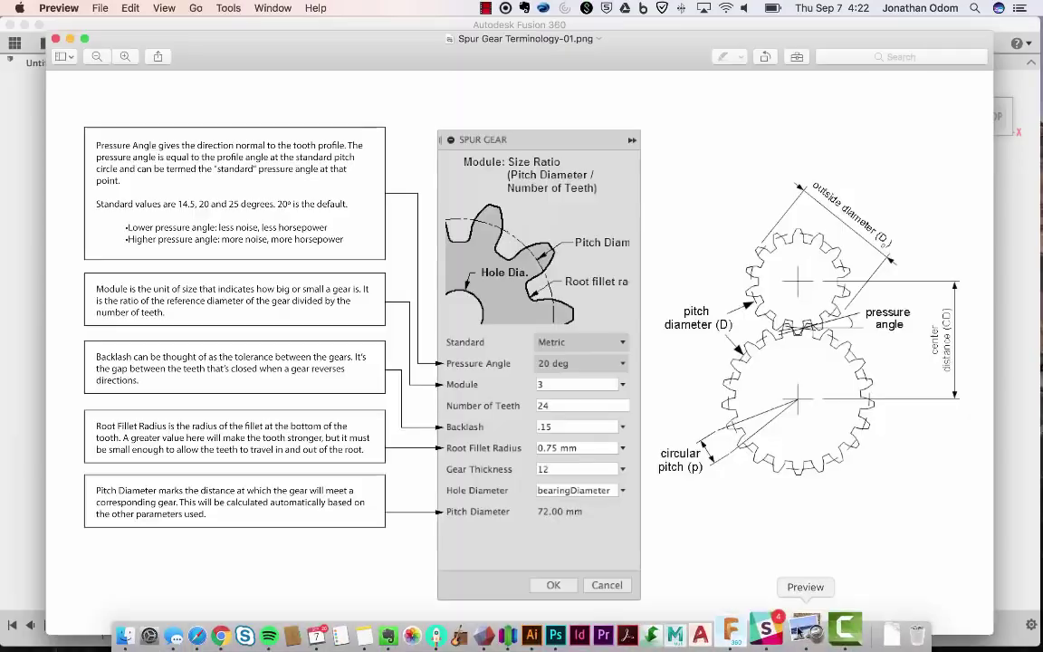
{"action": "left_click", "coordinate": [830, 634]}
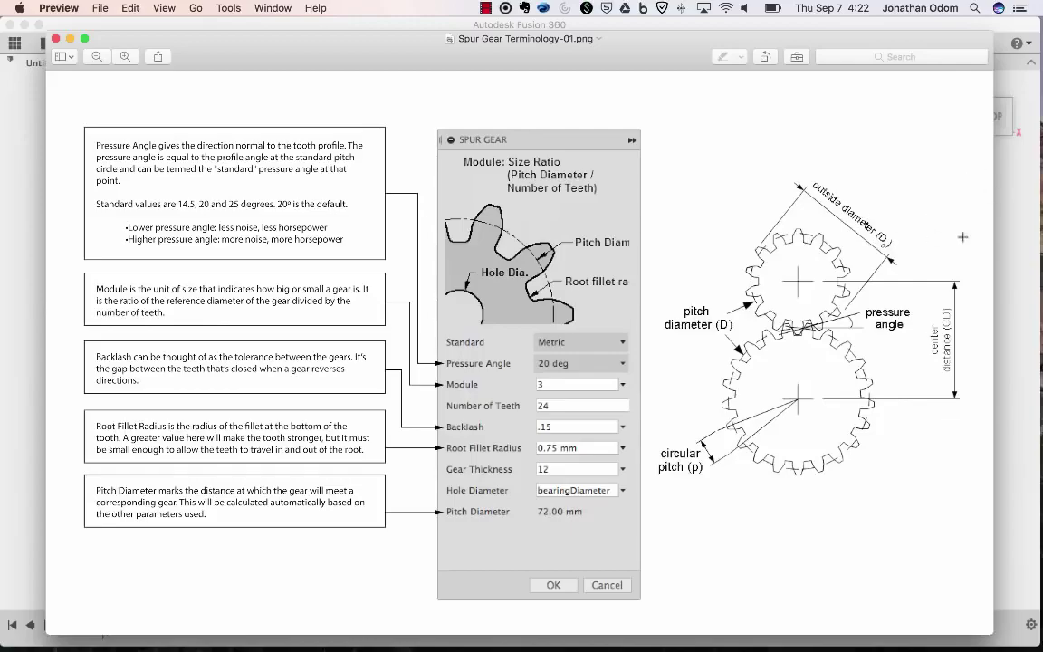
- Set the gear's Backlash to 0.15 mm
{"action": "left_click", "coordinate": [1004, 245]}
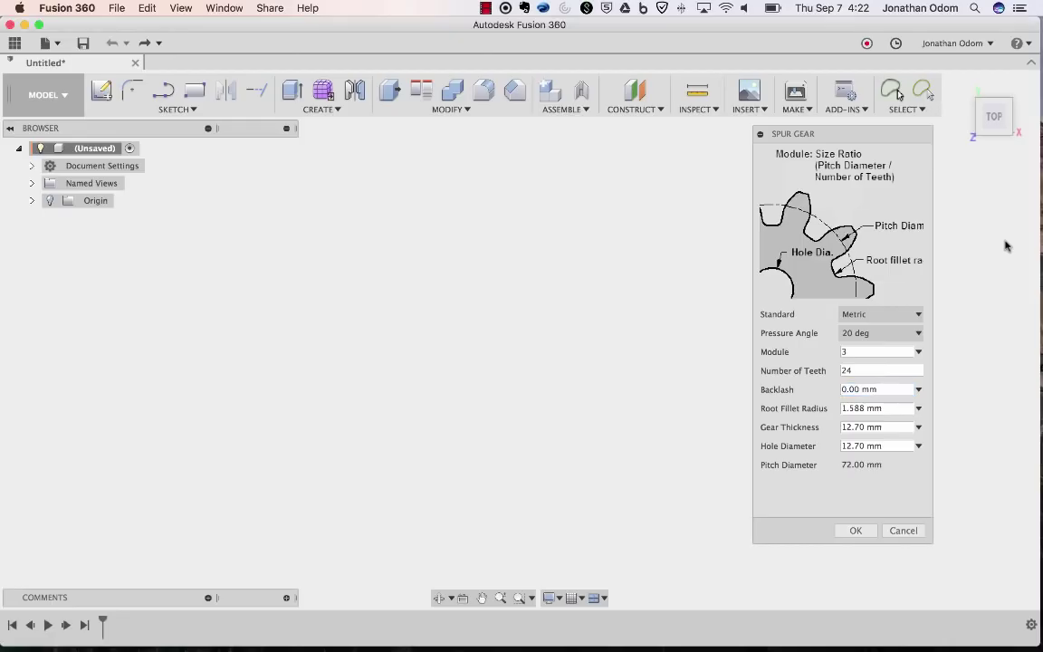
{"action": "left_click", "coordinate": [864, 388]}
{"action": "left_click", "coordinate": [918, 389]}
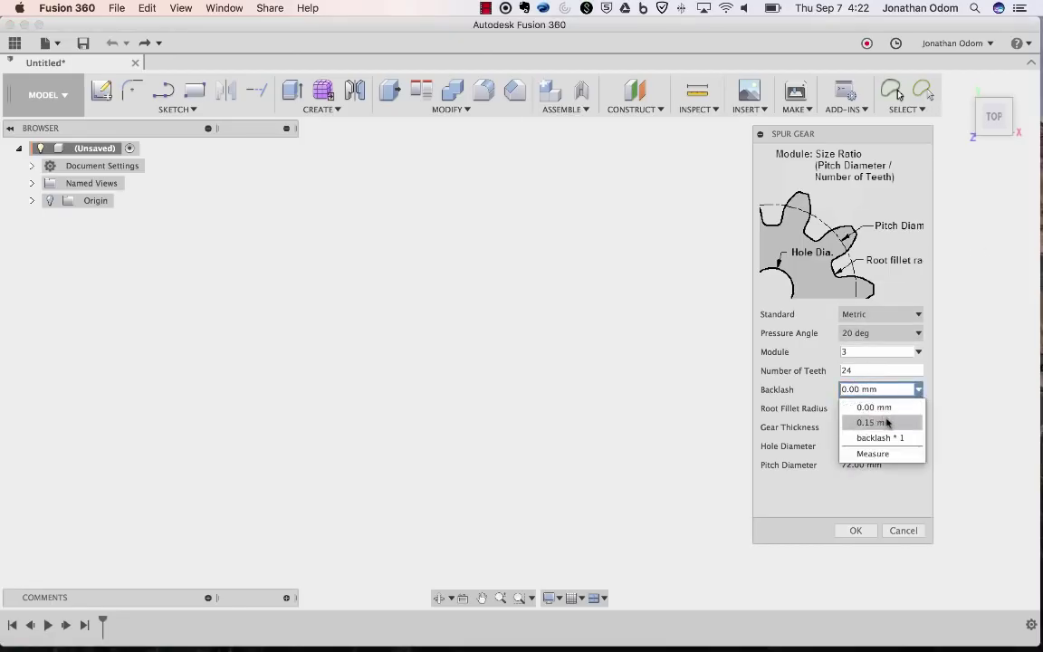
{"action": "left_click", "coordinate": [887, 420]}
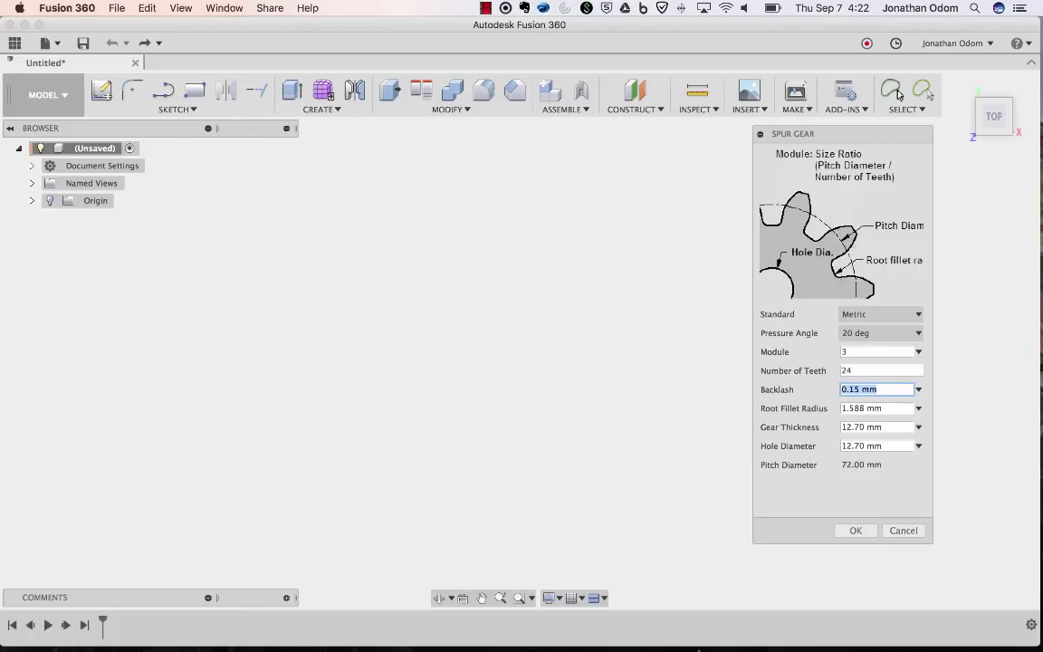
- Review the terminology image, then return to the Spur Gear settings in Fusion 360
{"action": "left_click", "coordinate": [809, 616]}
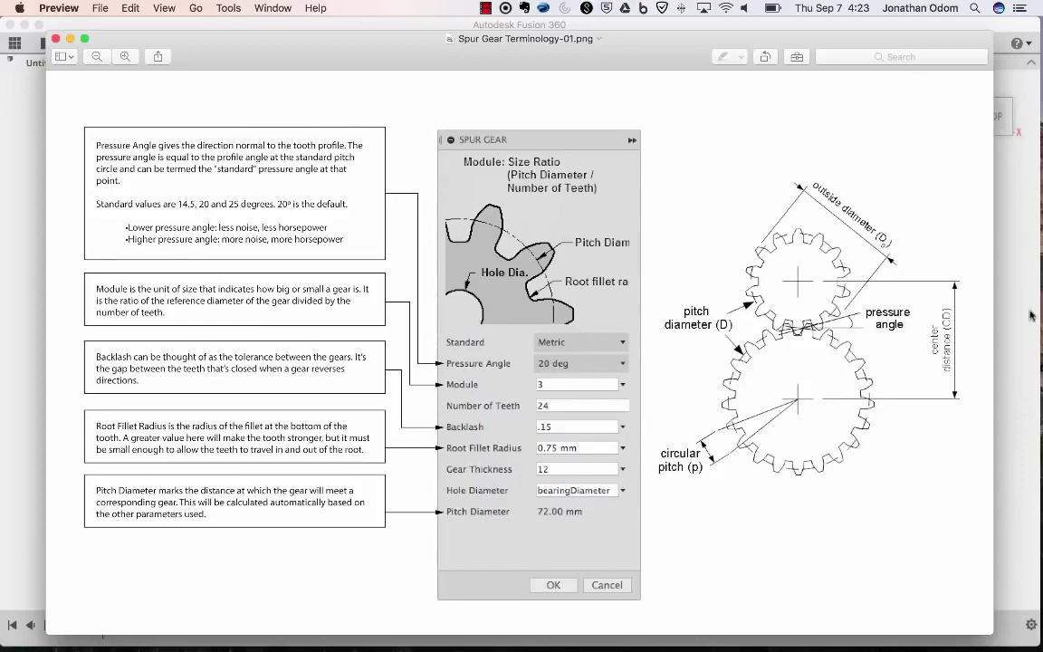
{"action": "key", "text": "super+Tab"}
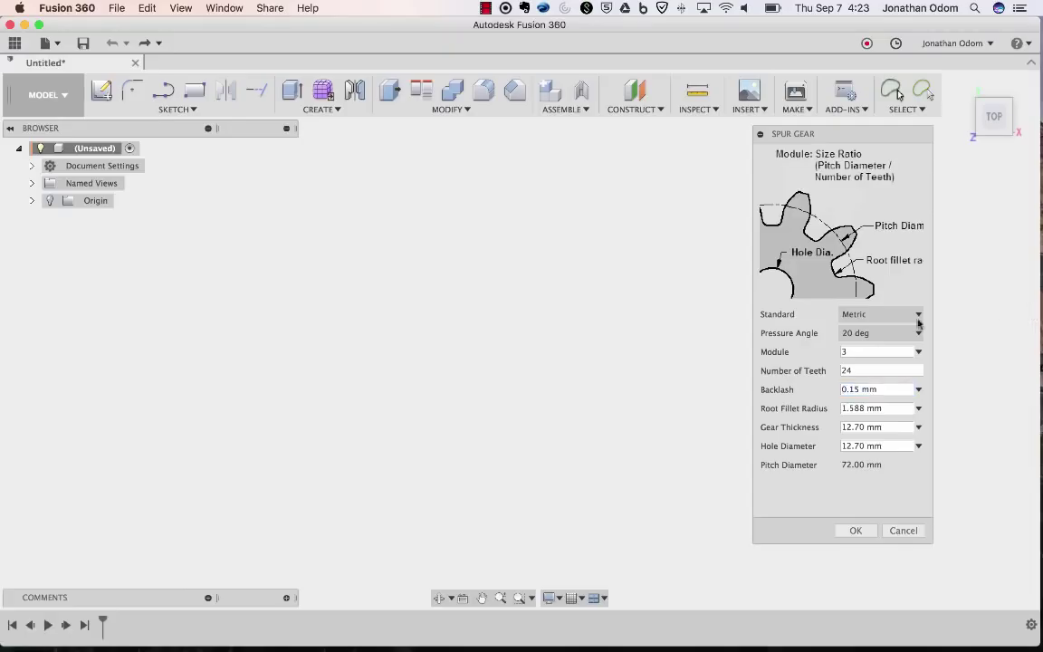
- Set a 0.75 mm root fillet, 11 mm thickness and 6 mm hole, then generate the 24-tooth gear
{"action": "left_click", "coordinate": [873, 407]}
{"action": "type", "text": ".75"}
{"action": "key", "text": "Tab"}
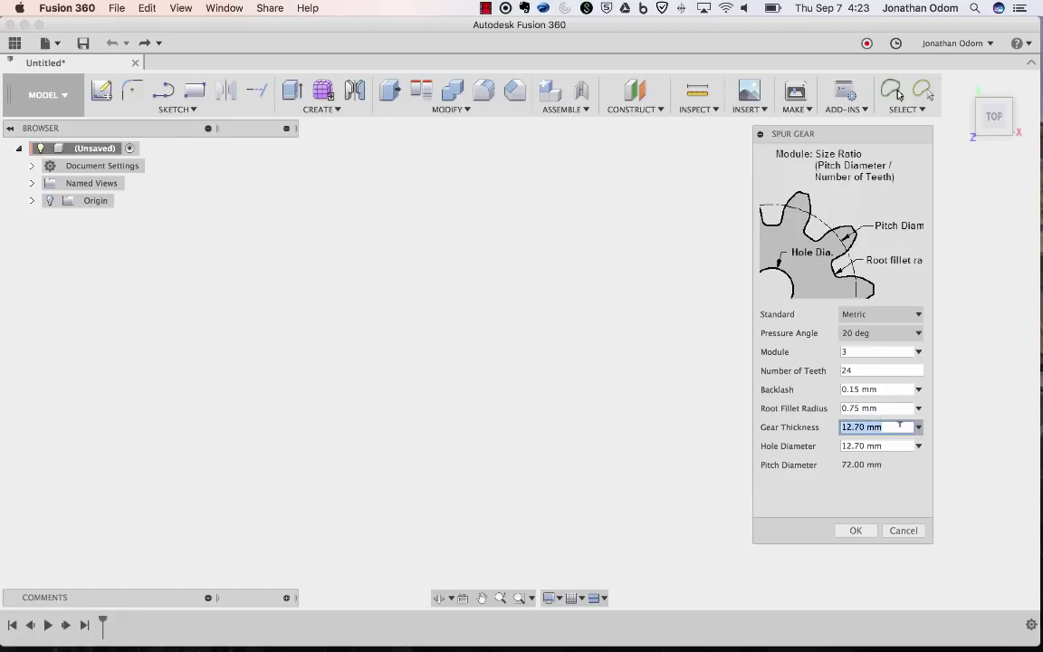
{"action": "type", "text": "11"}
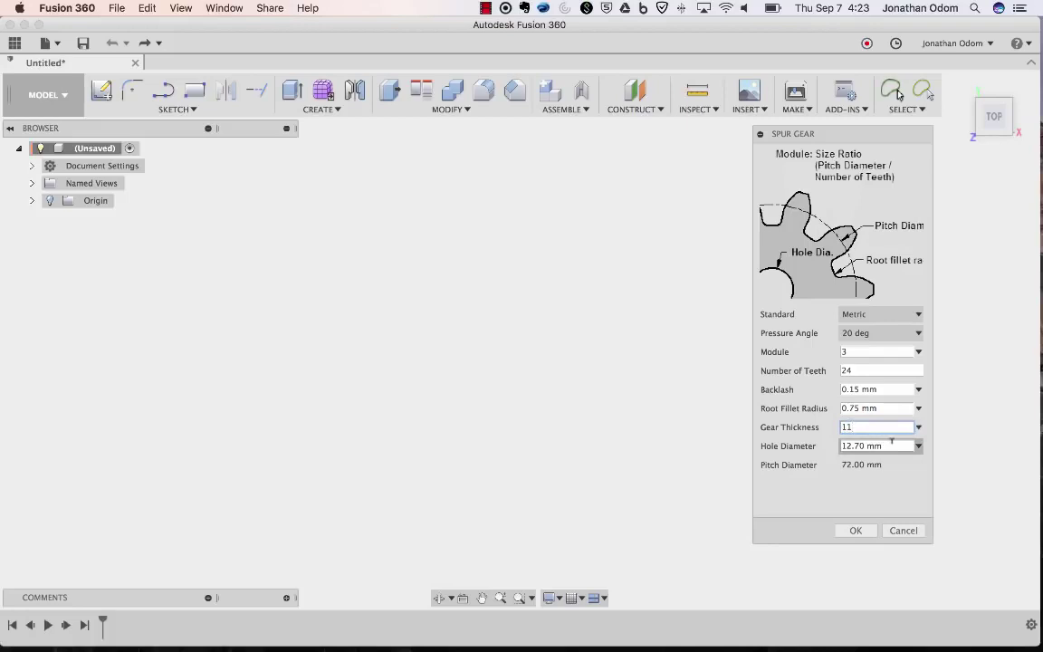
{"action": "left_click", "coordinate": [892, 442]}
{"action": "double_click", "coordinate": [891, 444]}
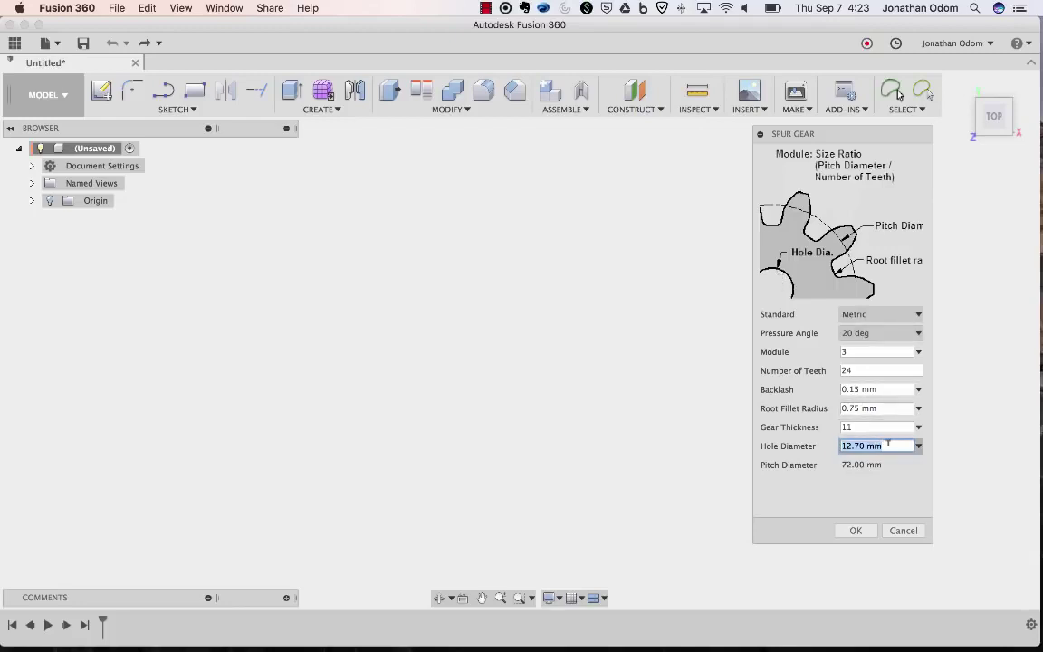
{"action": "type", "text": "6"}
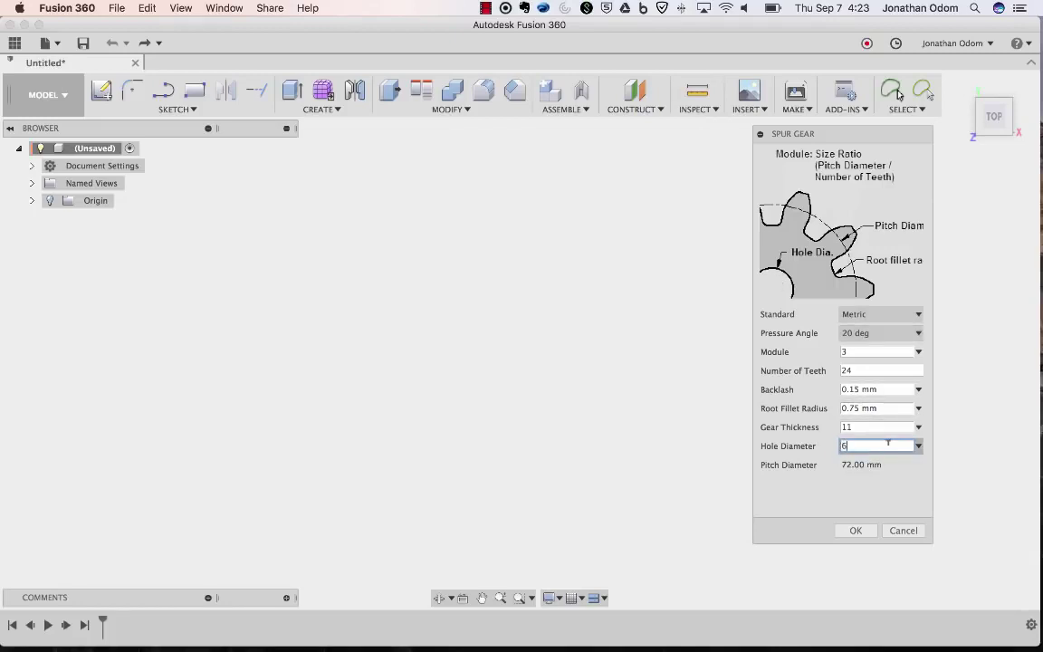
{"action": "left_click", "coordinate": [854, 530]}
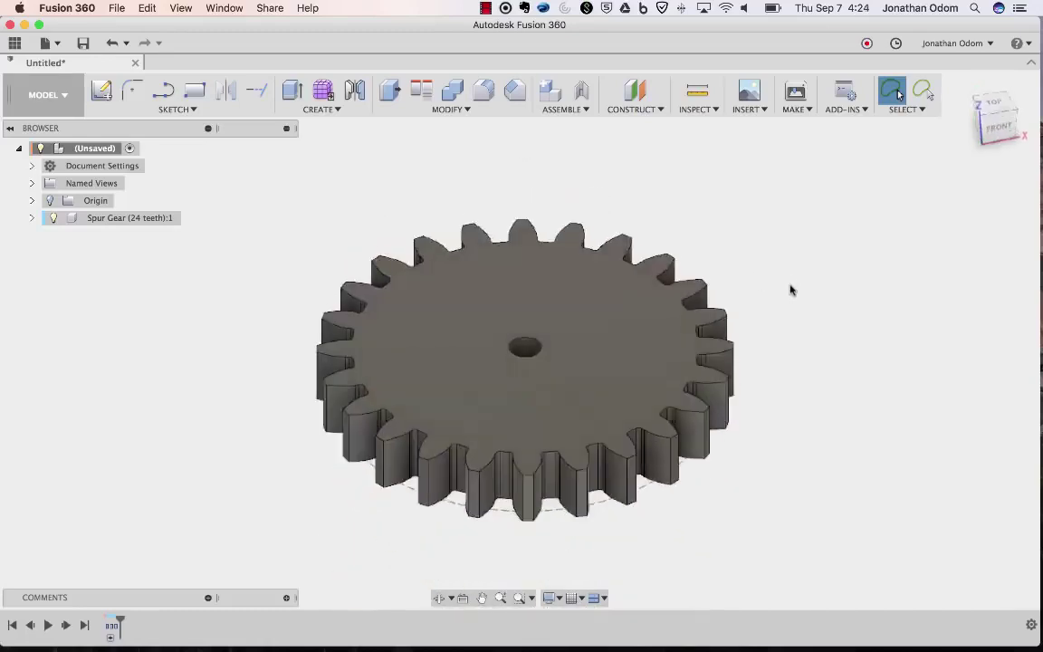
- Inspect a tooth edge and the centre hole, then view the gear from the top
{"action": "left_click", "coordinate": [586, 450]}
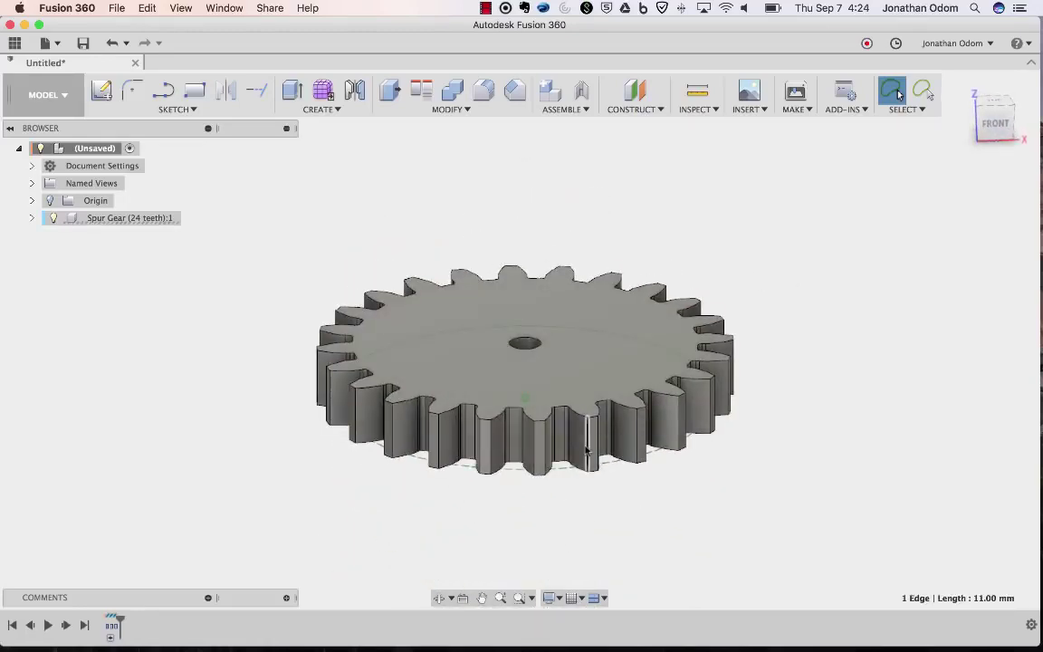
{"action": "left_click", "coordinate": [511, 353]}
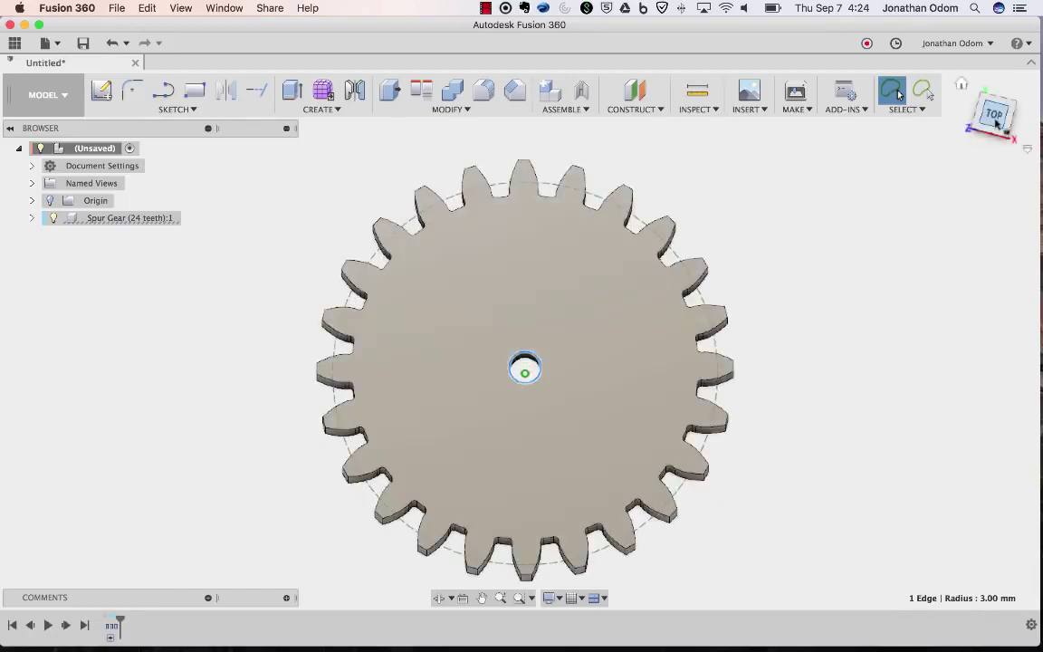
{"action": "left_click", "coordinate": [991, 115]}
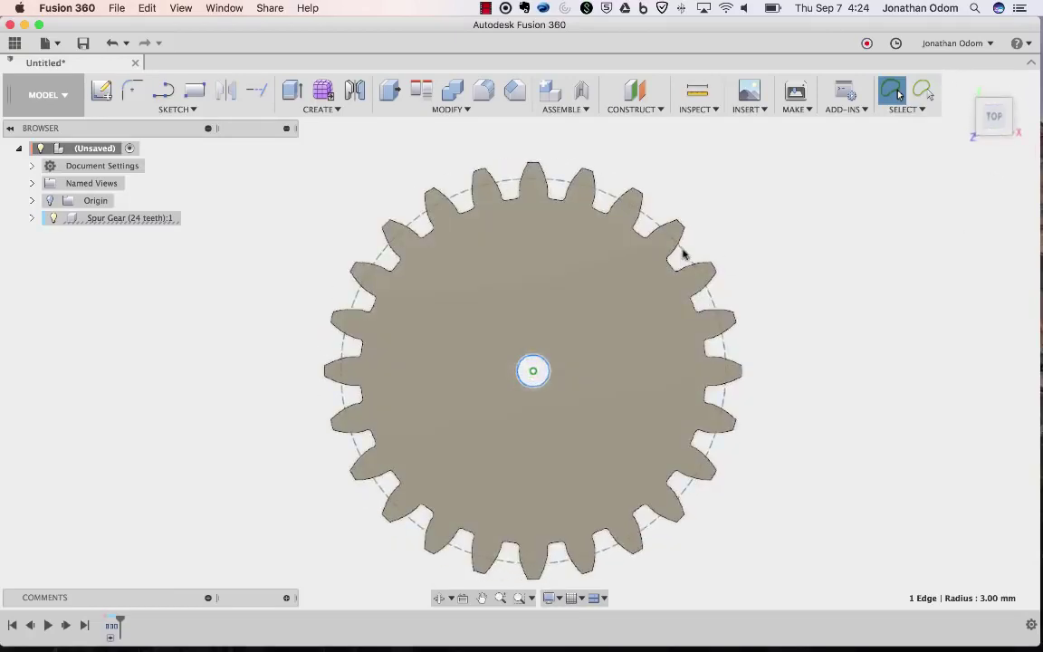
- Expand the 24-tooth gear's Sketches and confirm the pitch circle's 36 mm radius
{"action": "left_click", "coordinate": [31, 217]}
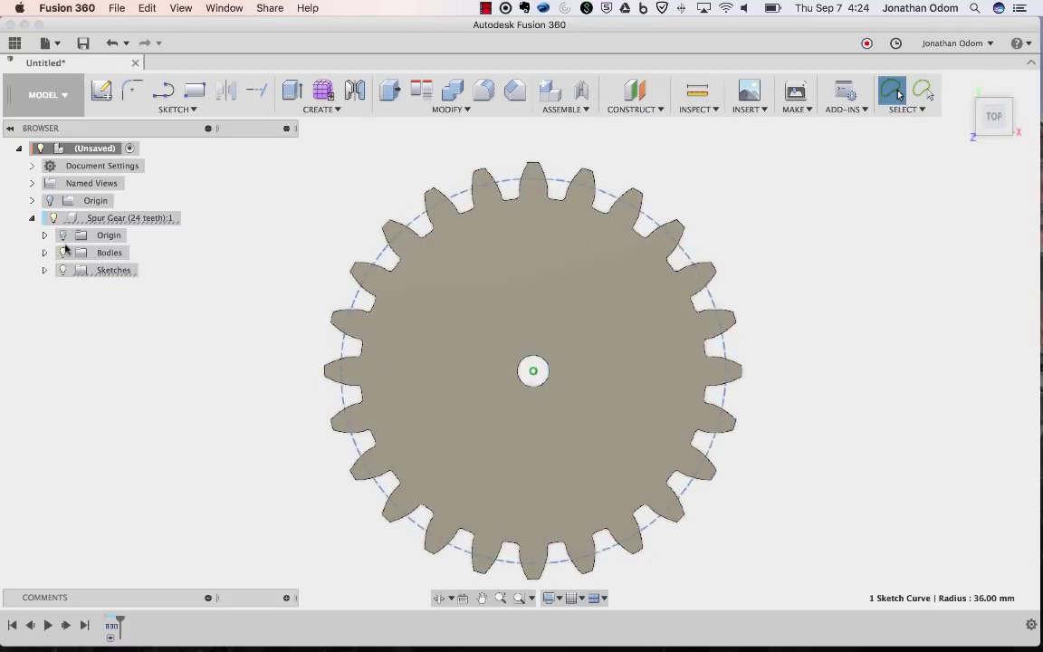
{"action": "left_click", "coordinate": [44, 270]}
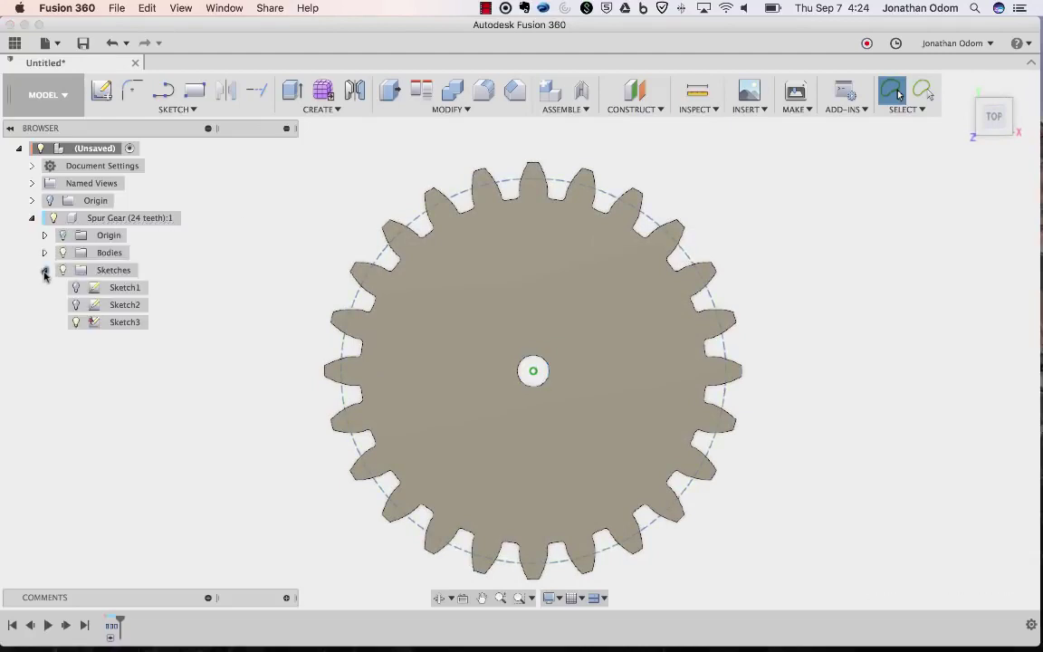
{"action": "left_click", "coordinate": [118, 323]}
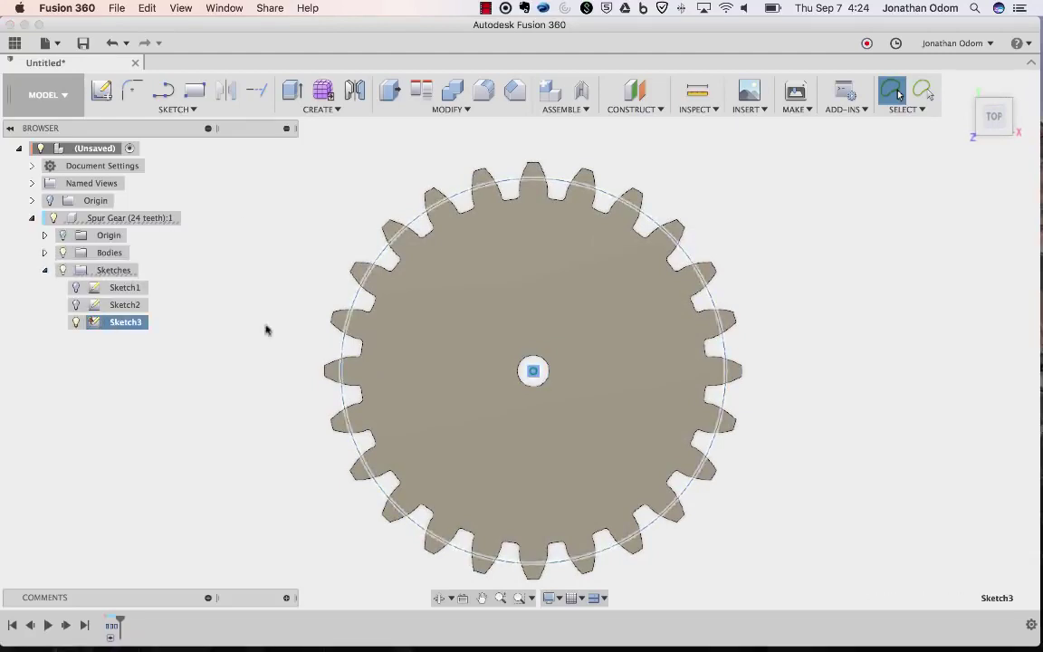
{"action": "left_click", "coordinate": [707, 241]}
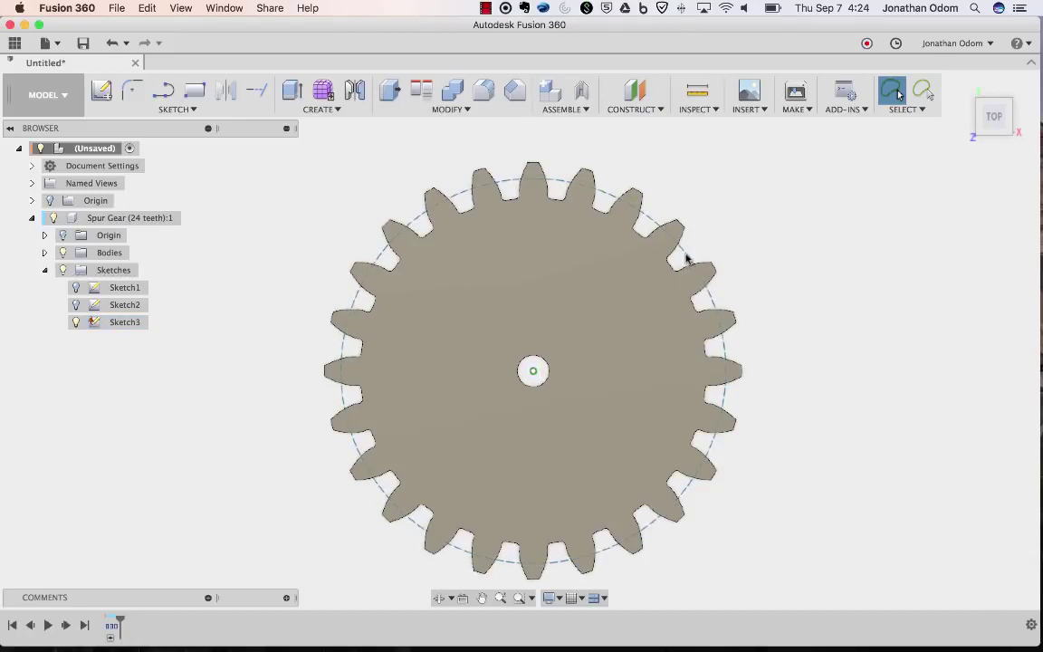
{"action": "left_click", "coordinate": [698, 269]}
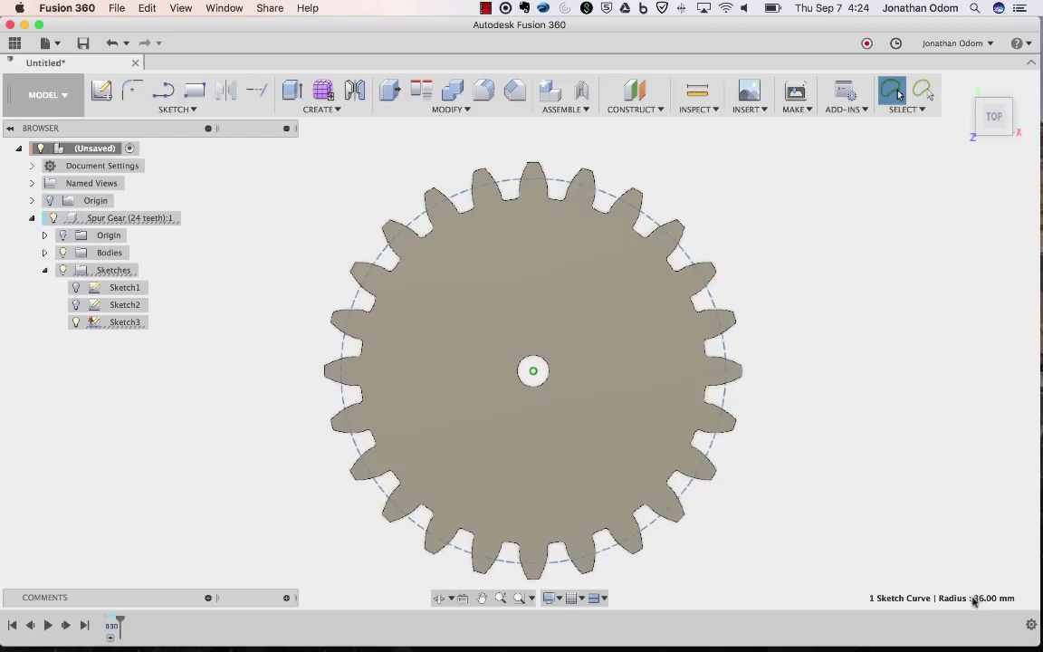
{"action": "scroll", "coordinate": [840, 342], "scroll_direction": "right", "scroll_amount": 5}
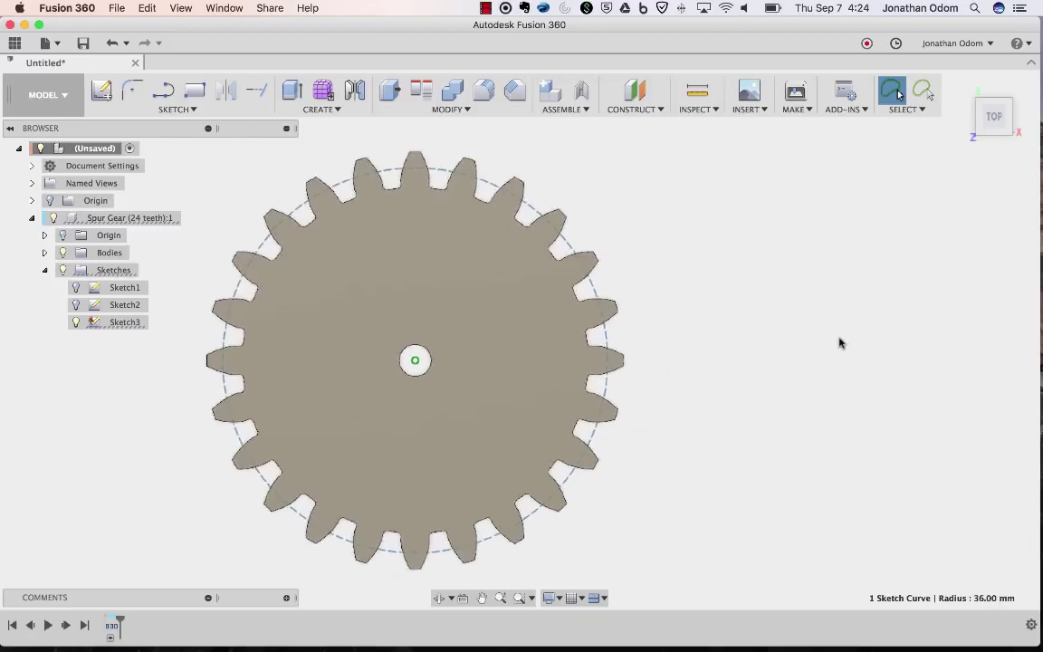
{"action": "left_click", "coordinate": [751, 270]}
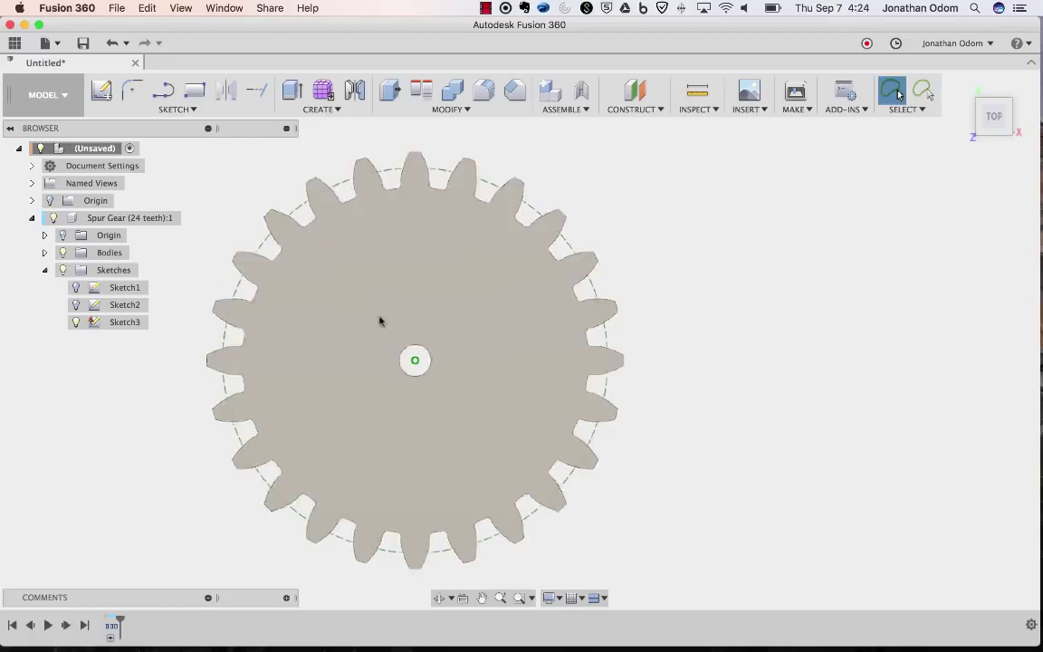
- Relaunch the SpurGear script from the Scripts and Add-Ins manager
{"action": "left_click", "coordinate": [852, 109]}
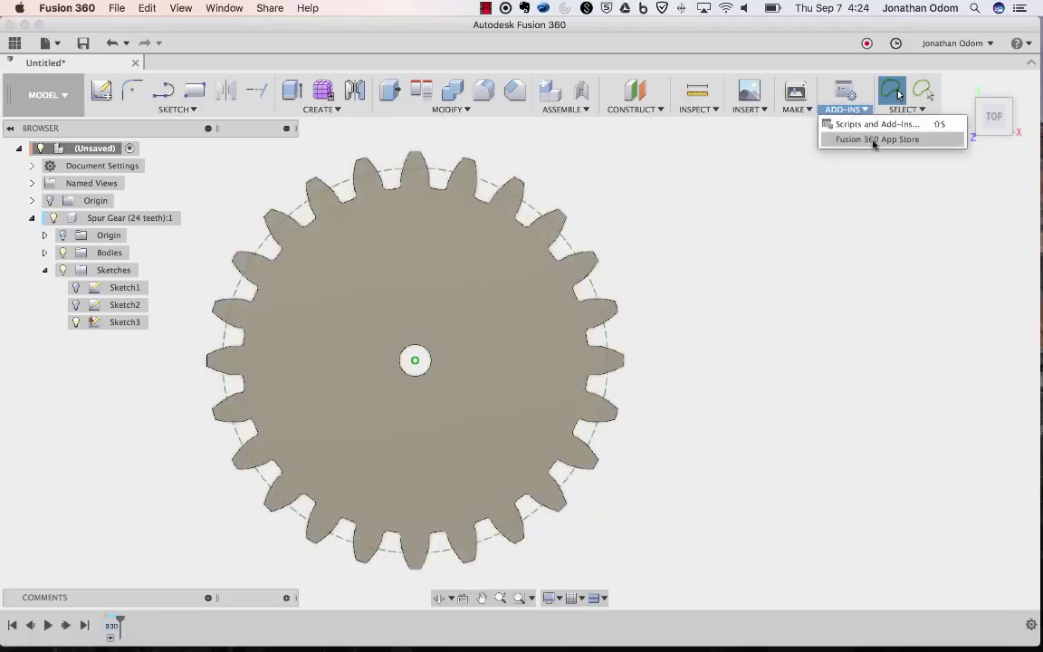
{"action": "left_click", "coordinate": [871, 124]}
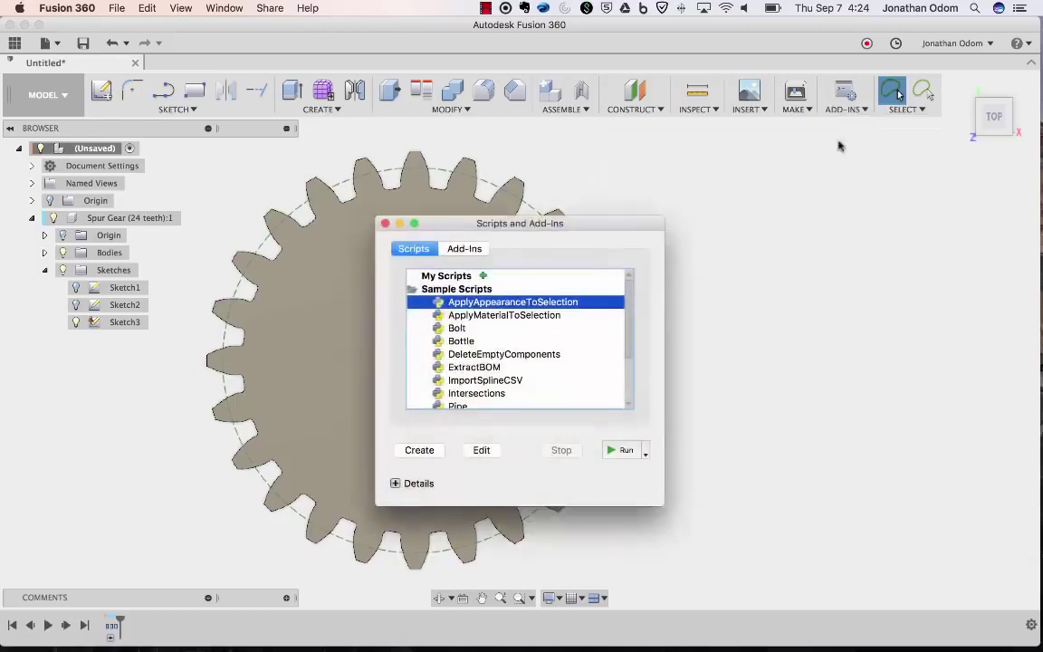
{"action": "scroll", "coordinate": [469, 384], "scroll_direction": "down", "scroll_amount": 3}
{"action": "left_click", "coordinate": [457, 354]}
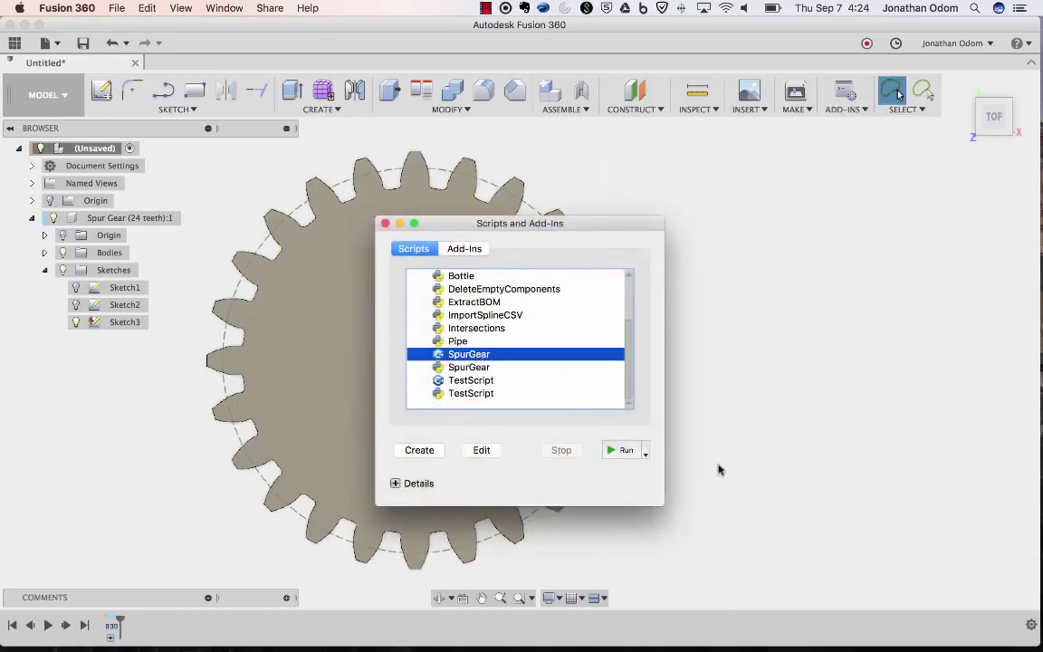
{"action": "left_click", "coordinate": [621, 450]}
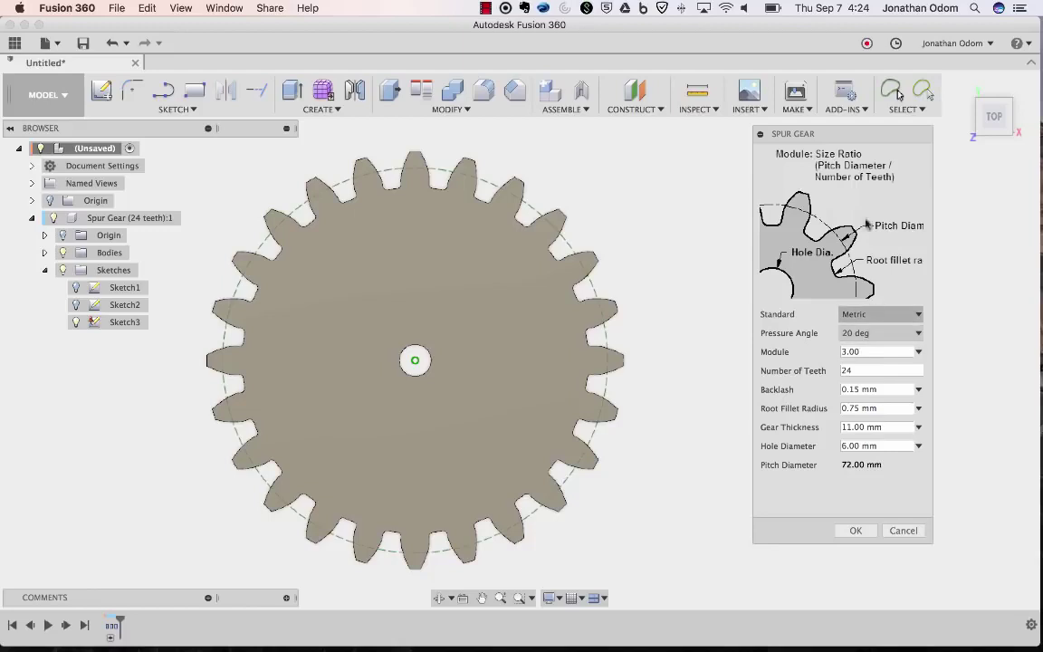
- Shift the Spur Gear panel slightly left and screenshot its parameters
{"action": "left_click_drag", "start_coordinate": [871, 136], "coordinate": [848, 138]}
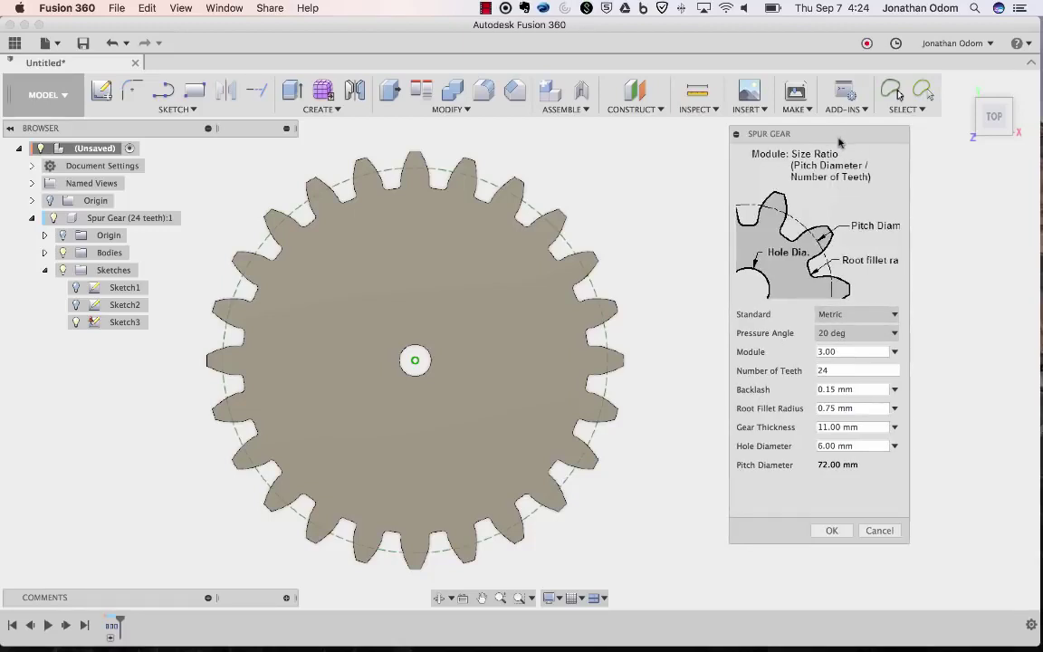
{"action": "key", "text": "super+shift+4"}
{"action": "key", "text": "space"}
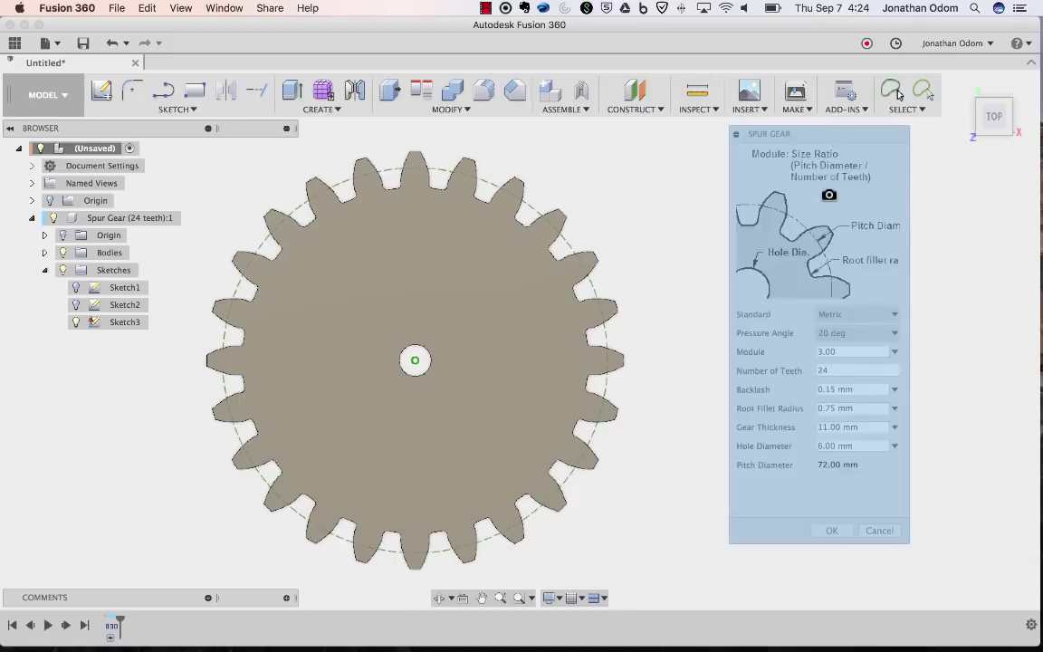
{"action": "left_click", "coordinate": [828, 194]}
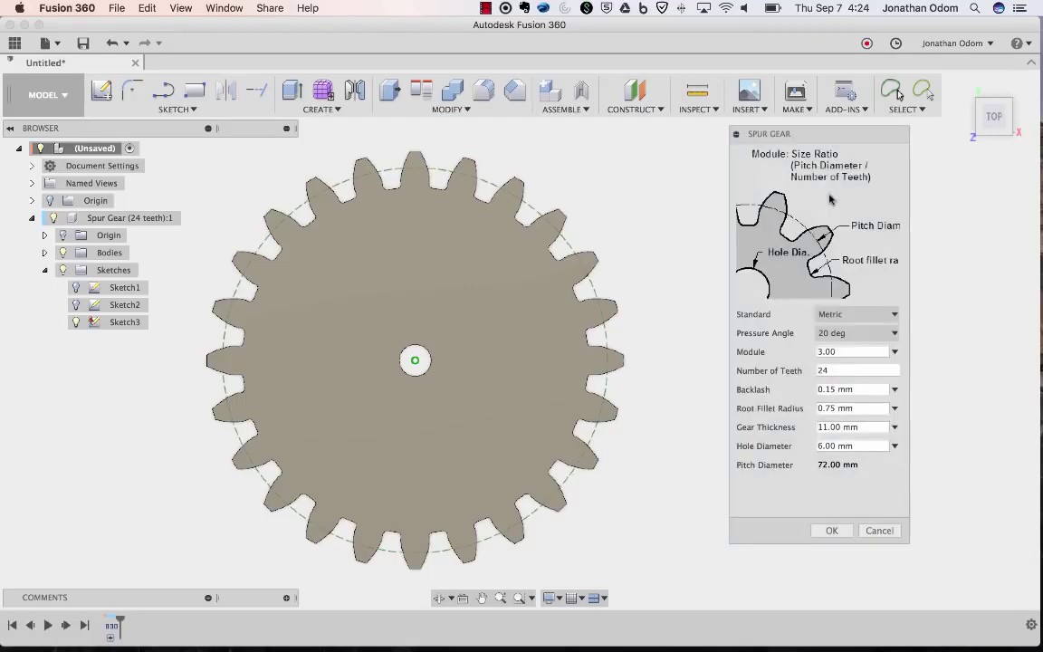
- Change the tooth count to 12, keep module 3.00, and create the second gear
{"action": "double_click", "coordinate": [830, 369]}
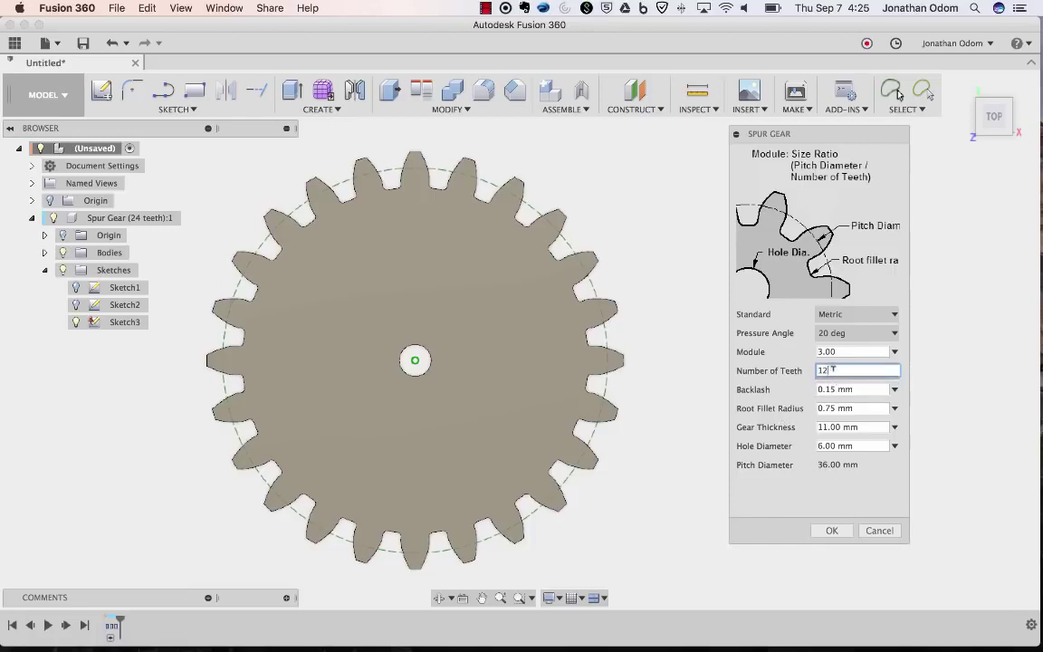
{"action": "key", "text": "Tab"}
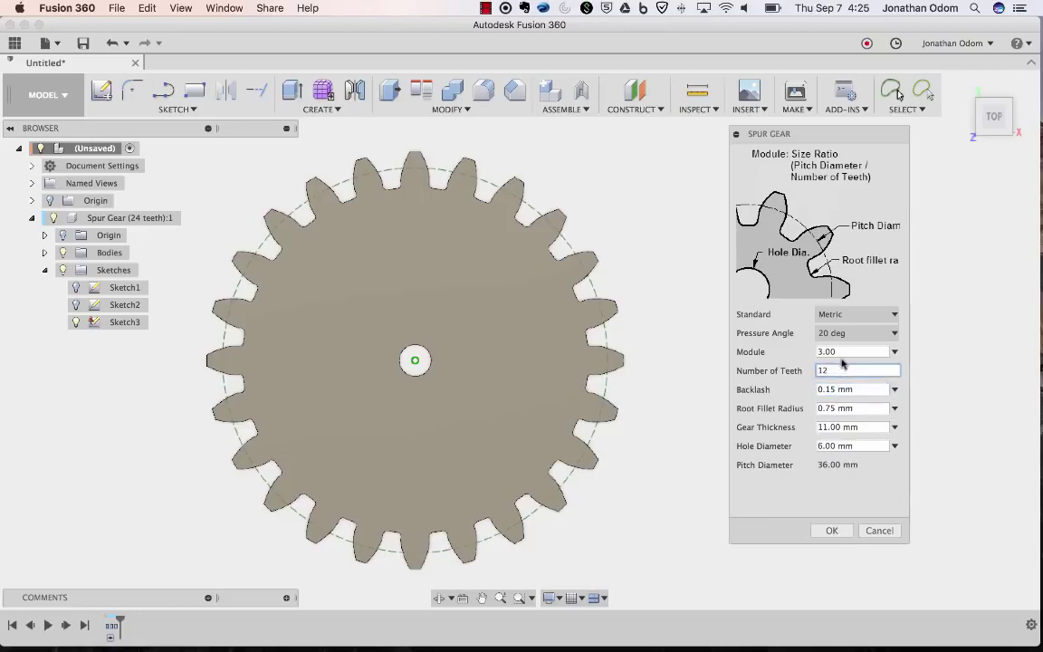
{"action": "left_click", "coordinate": [894, 351]}
{"action": "left_click", "coordinate": [845, 351]}
{"action": "left_click", "coordinate": [840, 370]}
{"action": "left_click", "coordinate": [842, 352]}
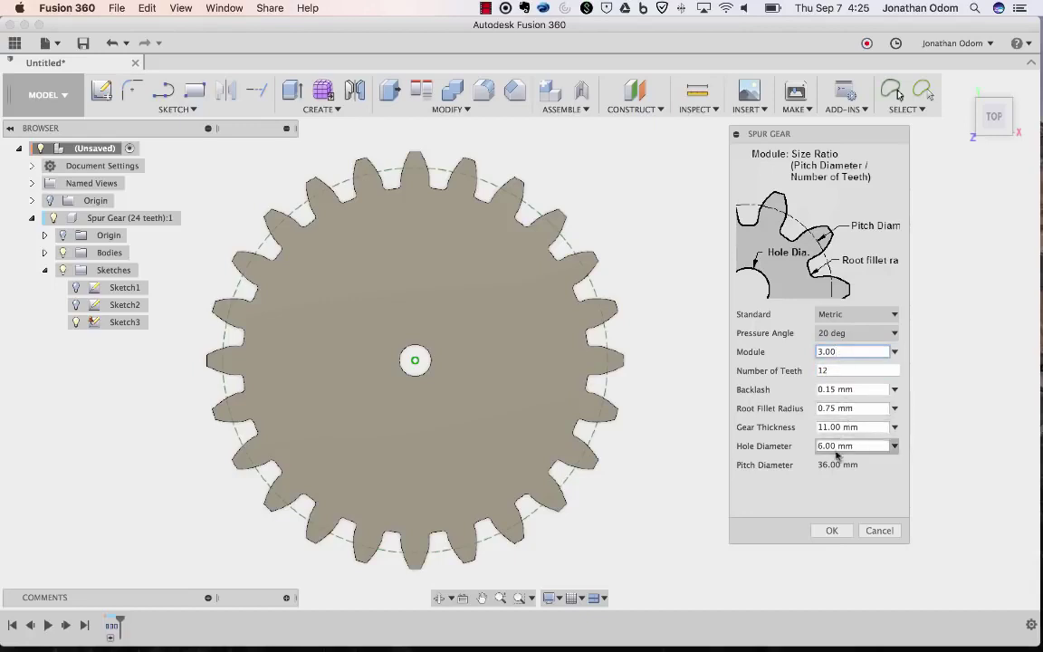
{"action": "left_click", "coordinate": [836, 368]}
{"action": "left_click", "coordinate": [827, 530]}
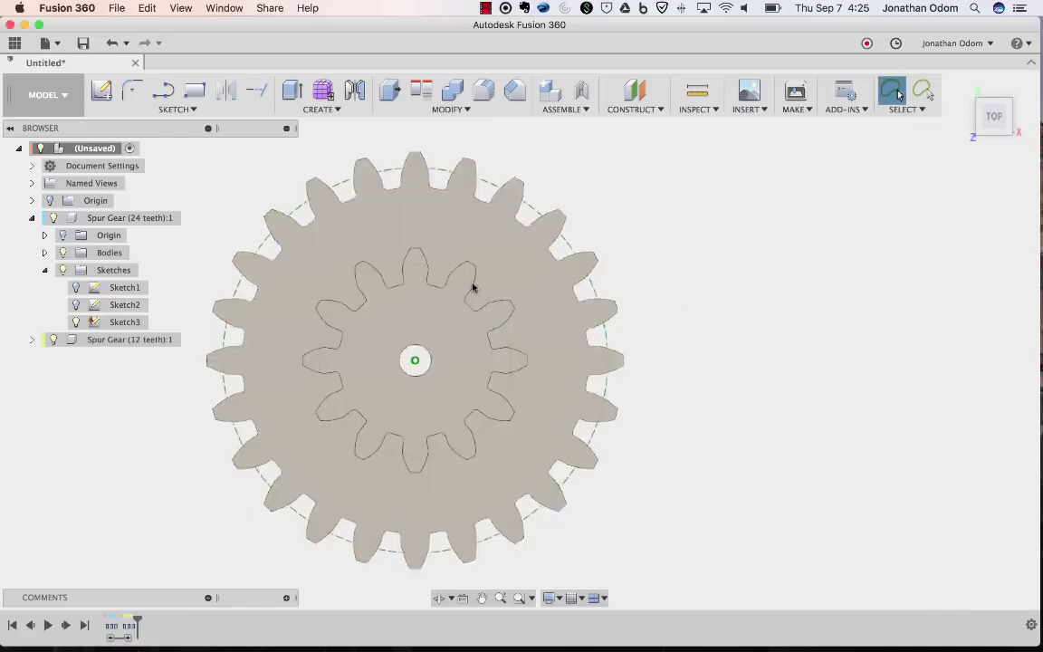
- Alternately select the small and large pitch circles to compare their 18 mm and 36 mm radii
{"action": "left_click", "coordinate": [479, 290]}
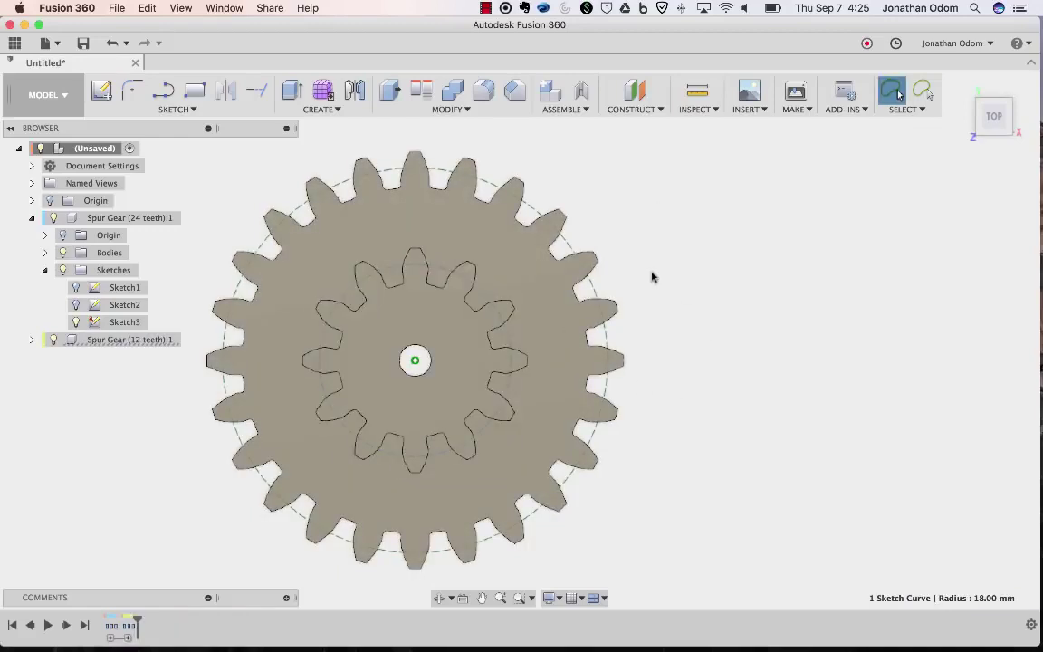
{"action": "left_click", "coordinate": [593, 288]}
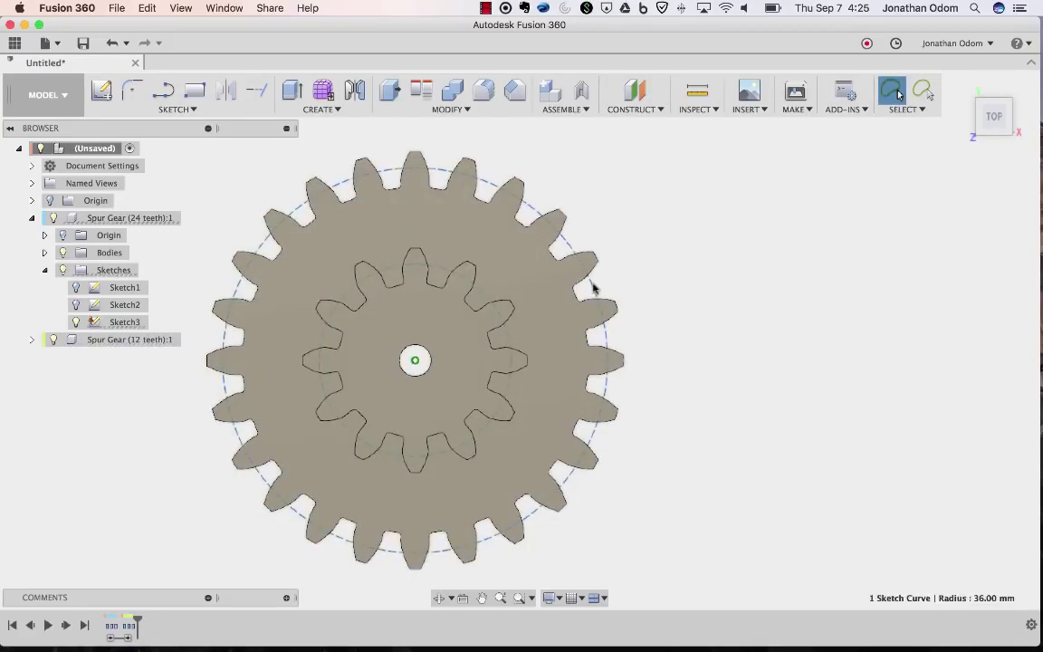
{"action": "left_click", "coordinate": [505, 335]}
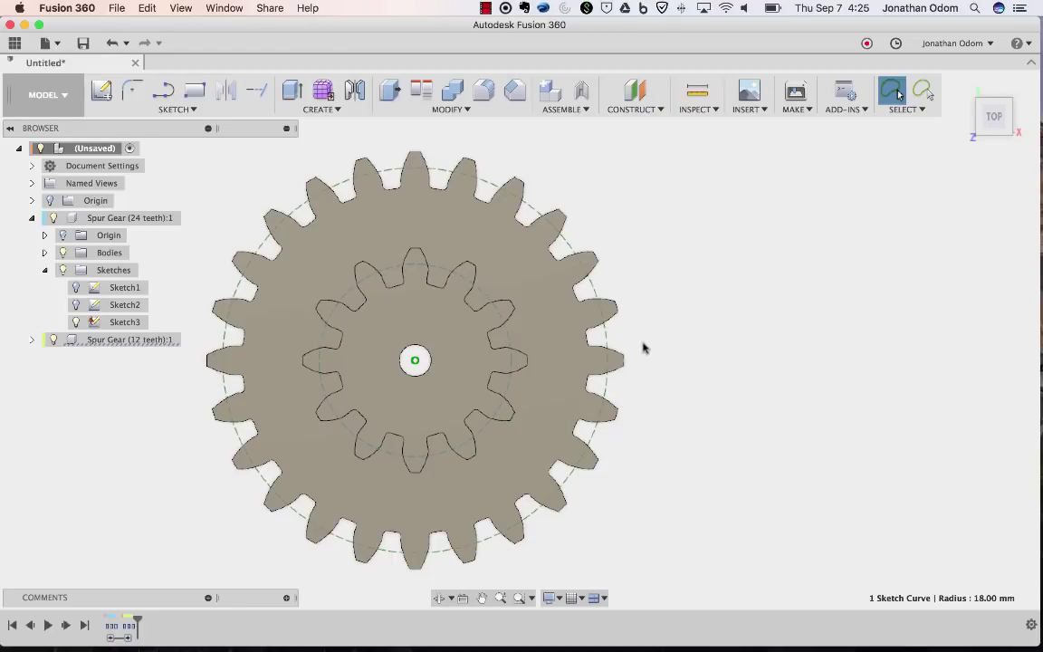
{"action": "left_click", "coordinate": [611, 340]}
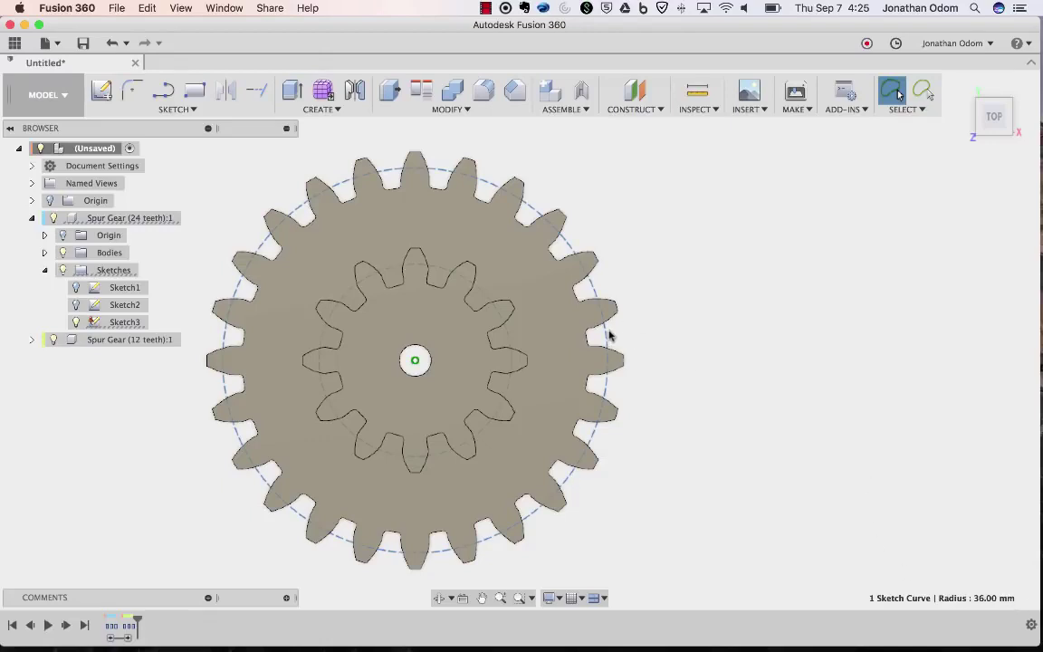
{"action": "left_click", "coordinate": [507, 338]}
{"action": "left_click", "coordinate": [606, 340]}
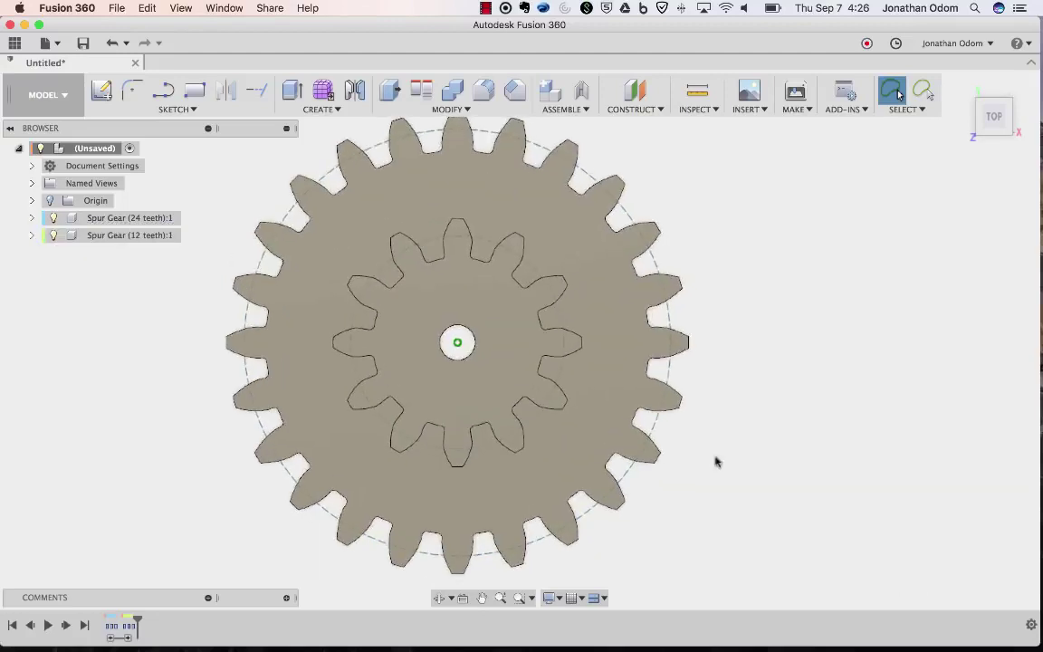
{"action": "left_click", "coordinate": [132, 218]}
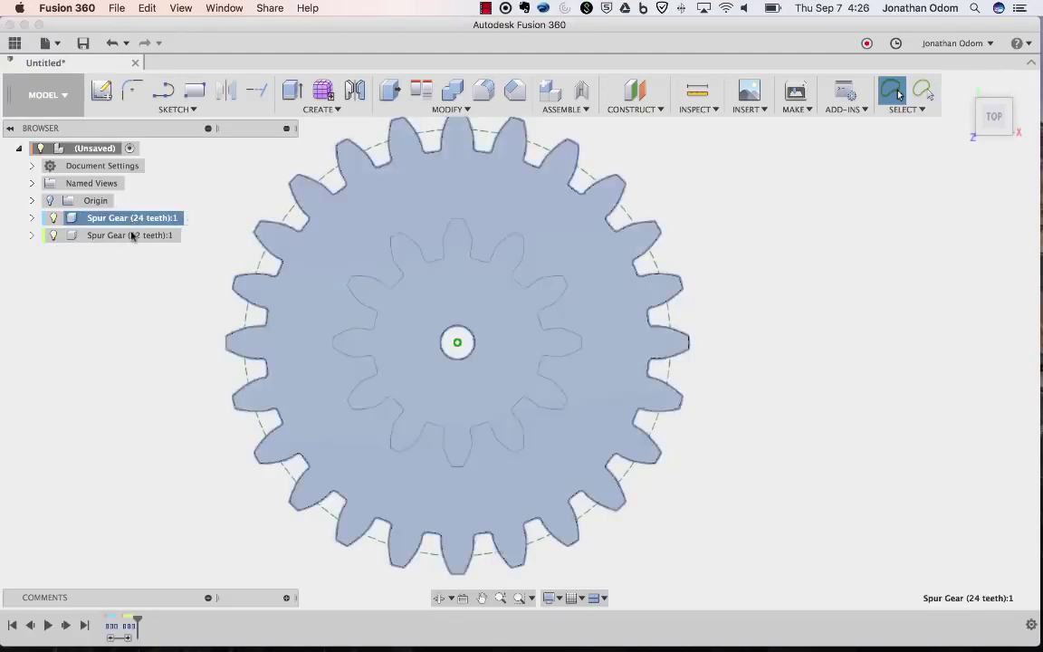
{"action": "left_click", "coordinate": [132, 235]}
{"action": "left_click", "coordinate": [133, 217]}
{"action": "left_click", "coordinate": [132, 234]}
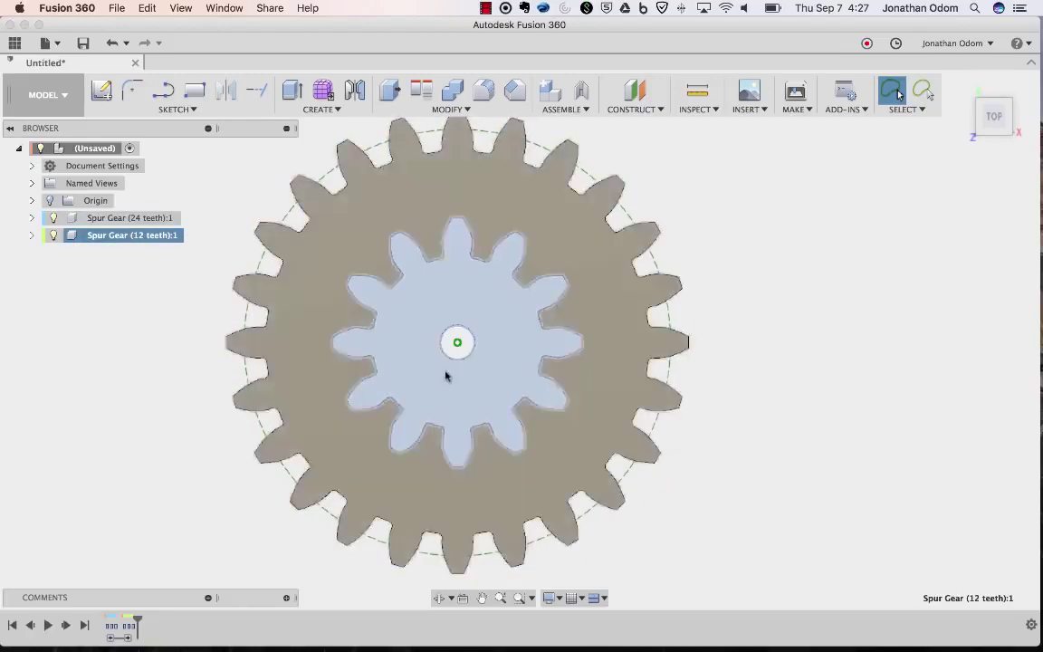
{"action": "left_click", "coordinate": [775, 321]}
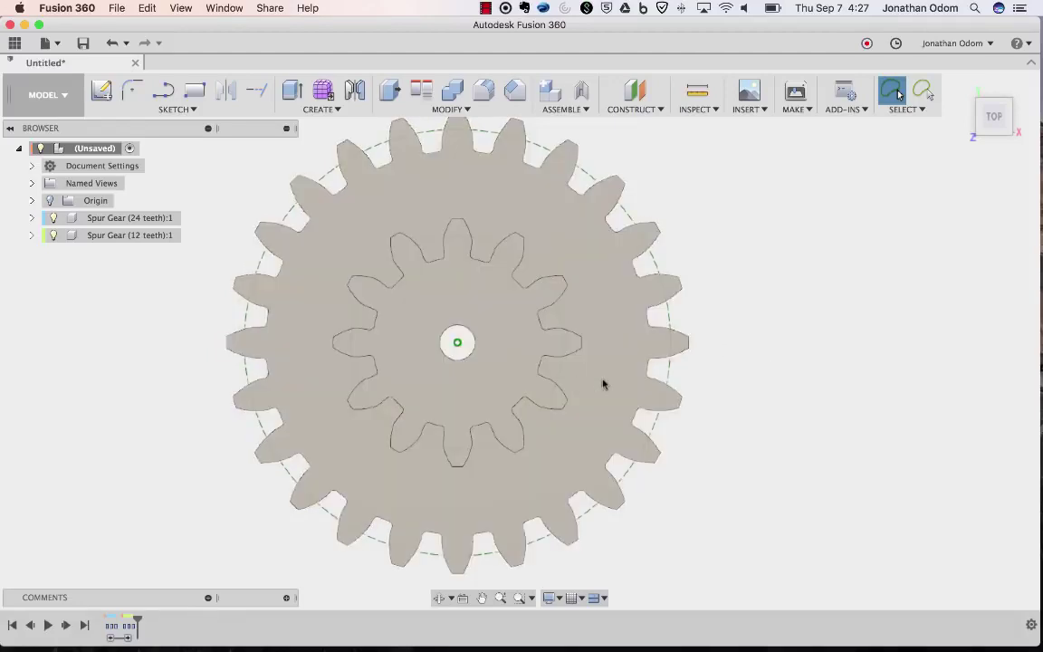
- Read the 18 mm and 36 mm pitch radii, then open the context menu for Spur Gear (12 teeth):1
{"action": "left_click", "coordinate": [561, 377]}
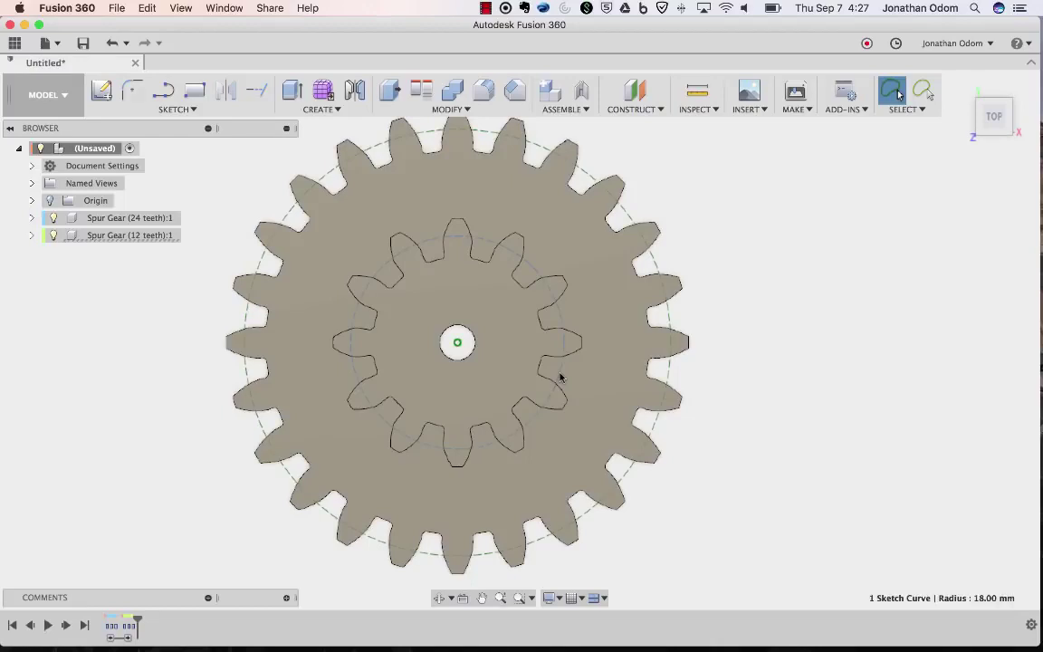
{"action": "left_click", "coordinate": [668, 368]}
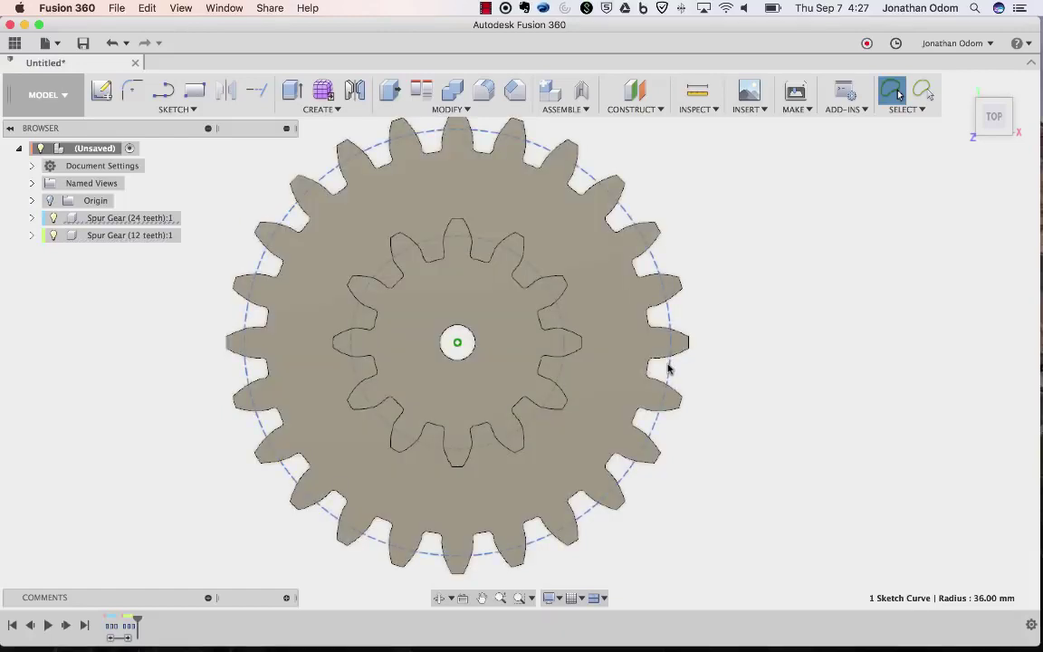
{"action": "left_click", "coordinate": [473, 312]}
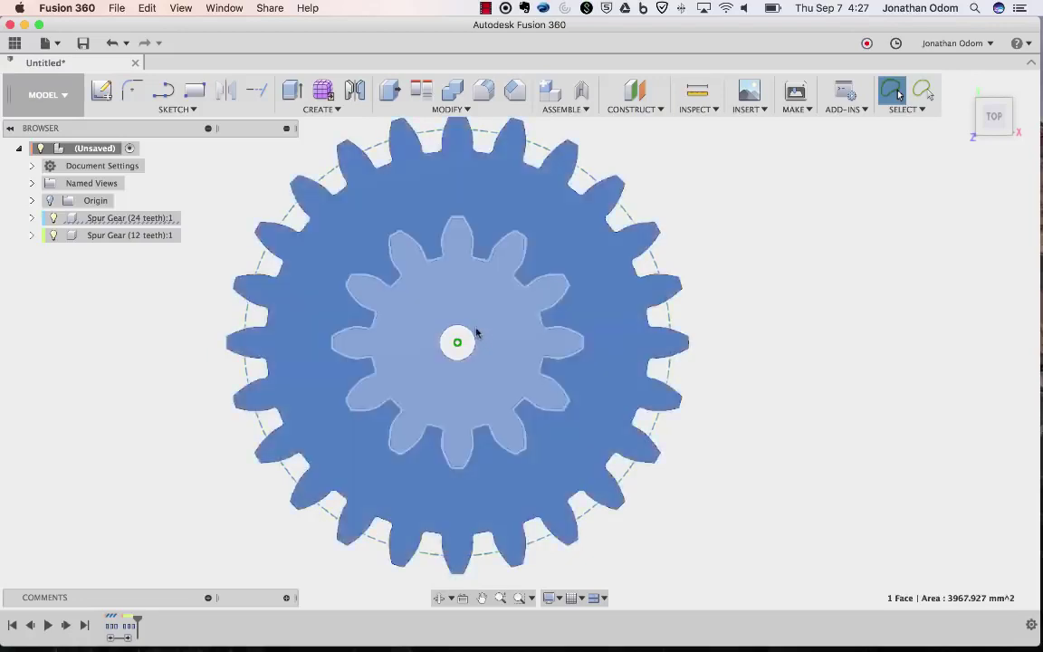
{"action": "left_click", "coordinate": [123, 236]}
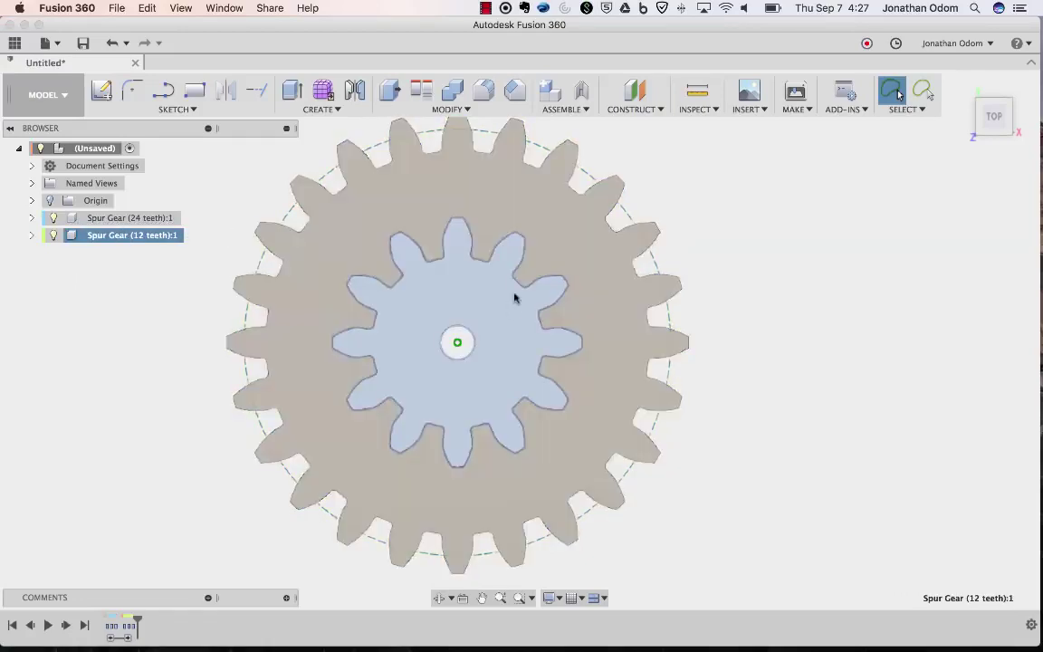
{"action": "left_click", "coordinate": [534, 274]}
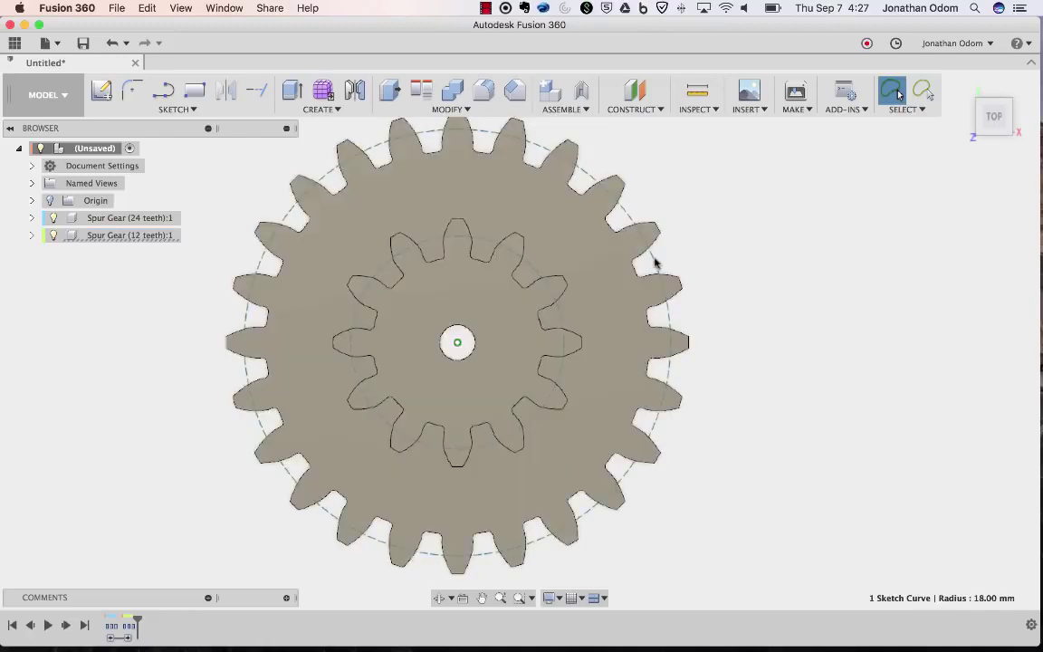
{"action": "left_click", "coordinate": [142, 239]}
{"action": "right_click", "coordinate": [142, 239]}
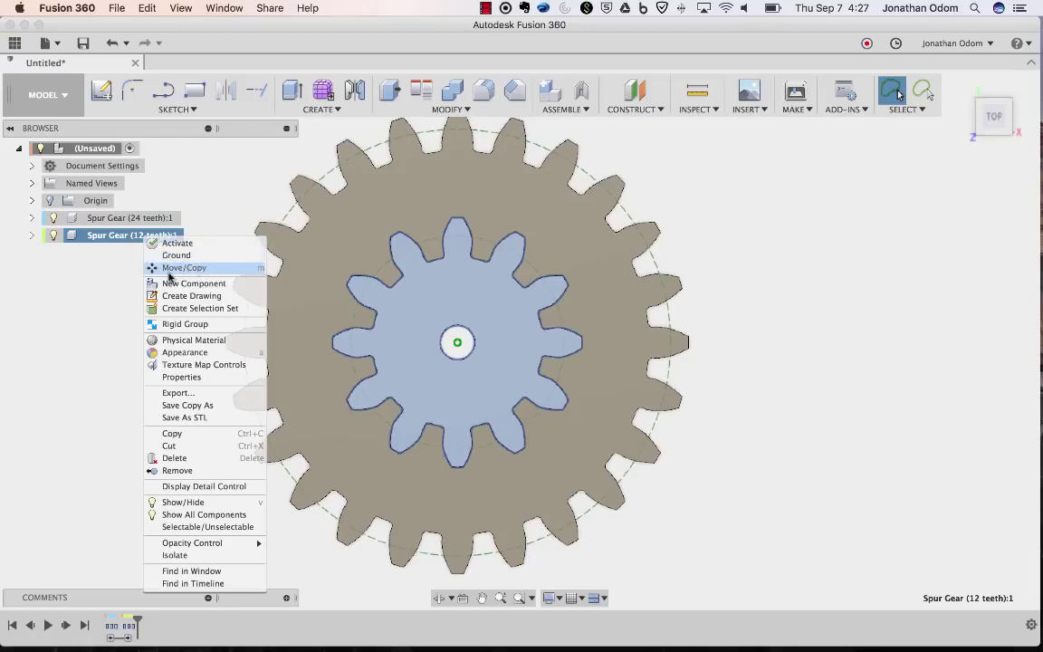
- Move the 12-tooth gear 54 mm (36+18) along X with Move/Copy
{"action": "left_click", "coordinate": [173, 268]}
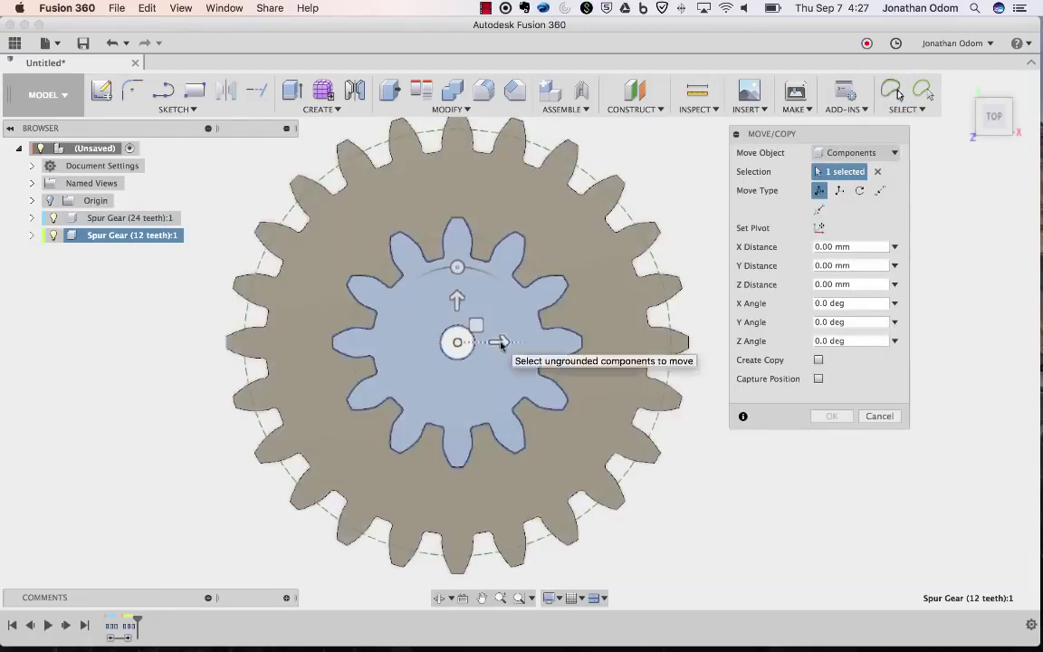
{"action": "left_click_drag", "start_coordinate": [501, 342], "coordinate": [575, 342]}
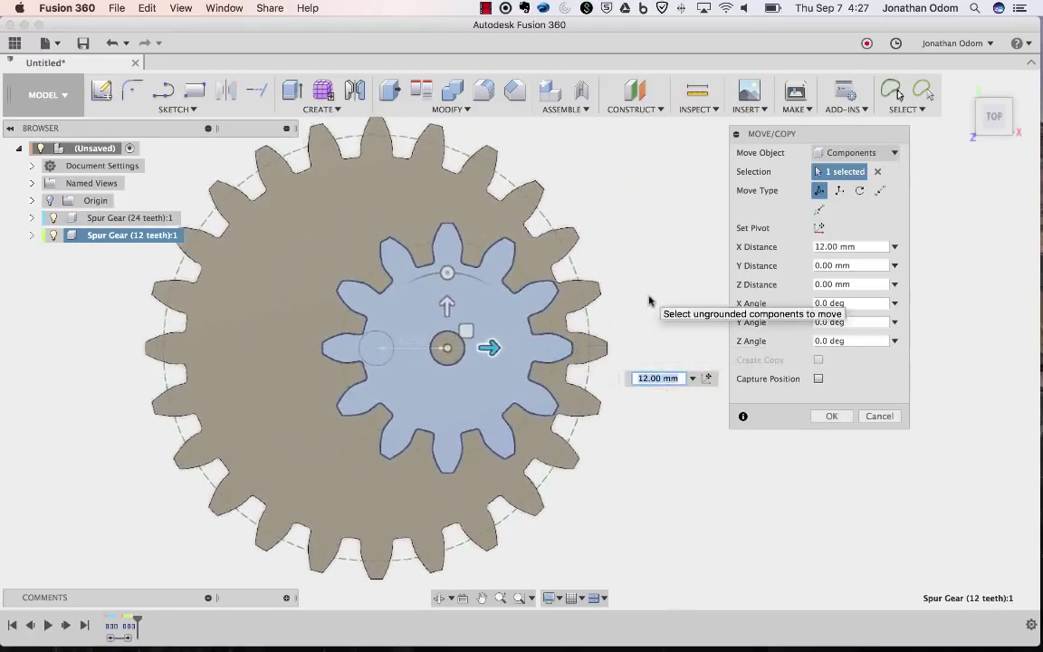
{"action": "type", "text": "54"}
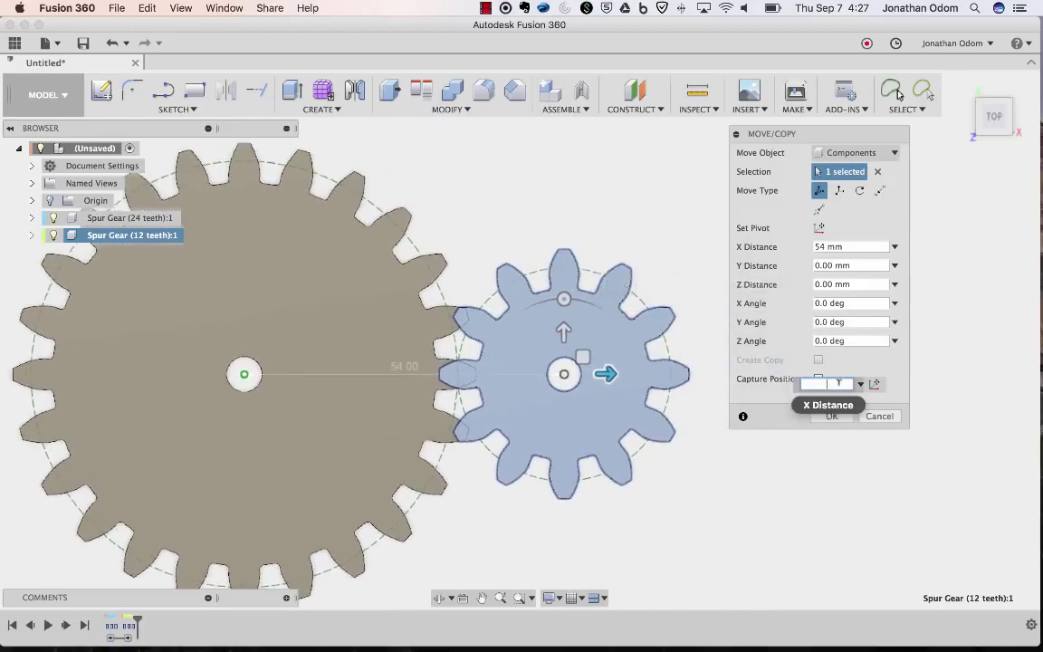
{"action": "type", "text": "36+18"}
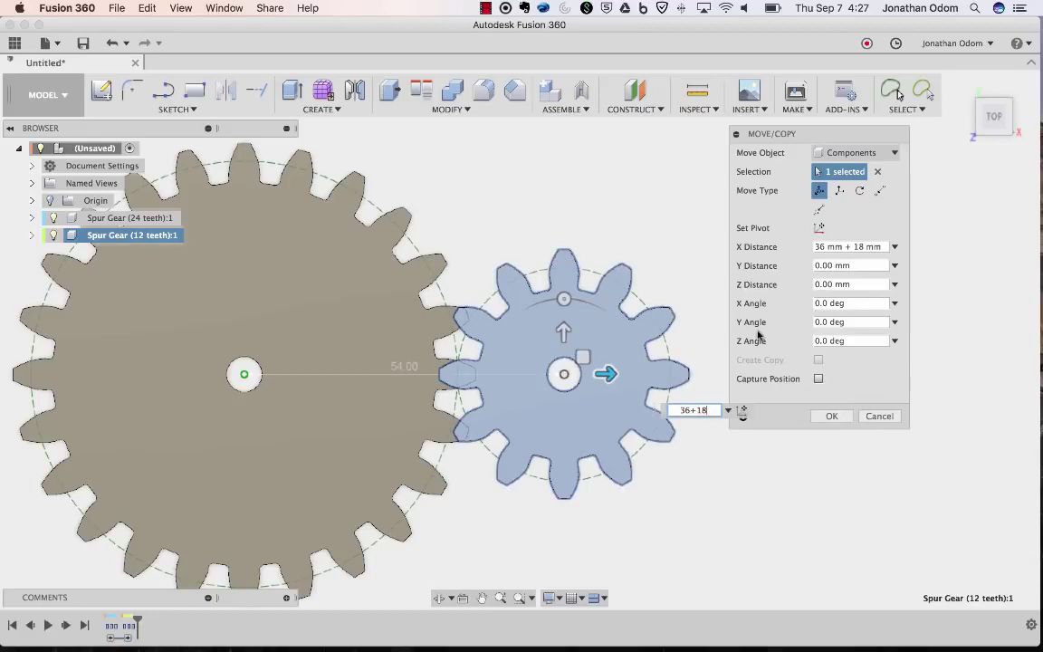
{"action": "left_click", "coordinate": [831, 415]}
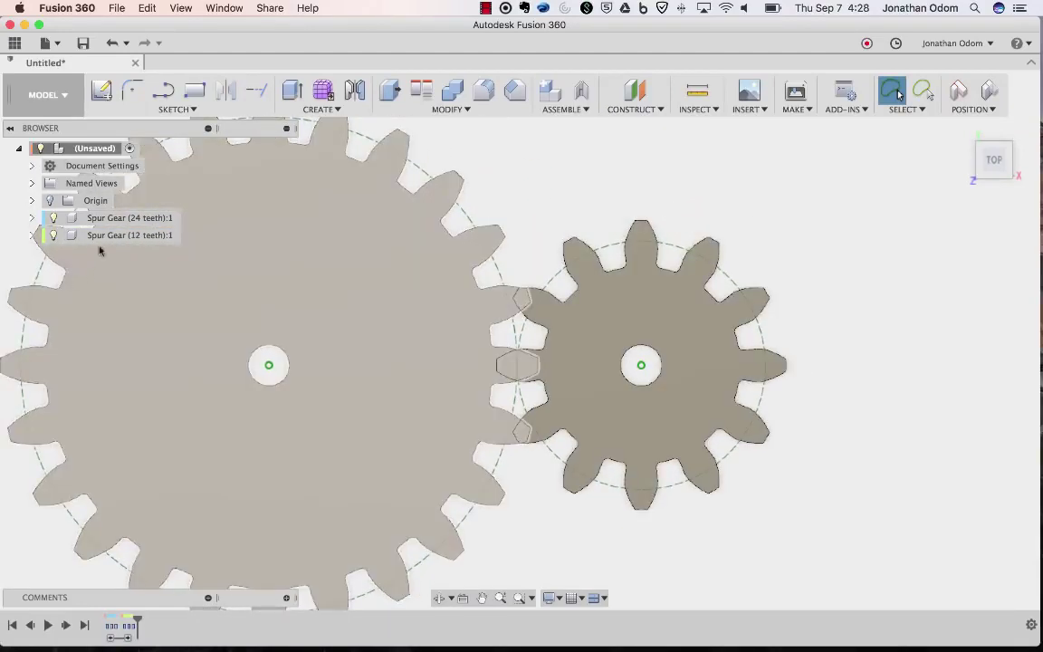
- Start Move/Copy on the 12-tooth gear and switch the move type to Rotate
{"action": "left_click", "coordinate": [111, 235]}
{"action": "right_click", "coordinate": [599, 146]}
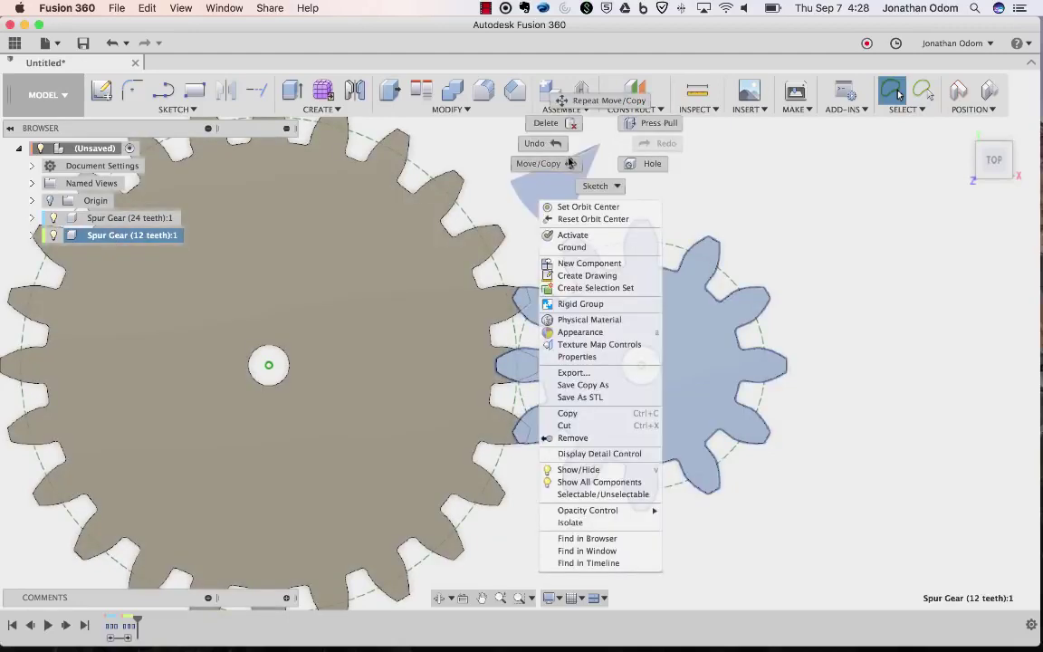
{"action": "left_click", "coordinate": [571, 163]}
{"action": "scroll", "coordinate": [710, 232], "scroll_direction": "right", "scroll_amount": 5}
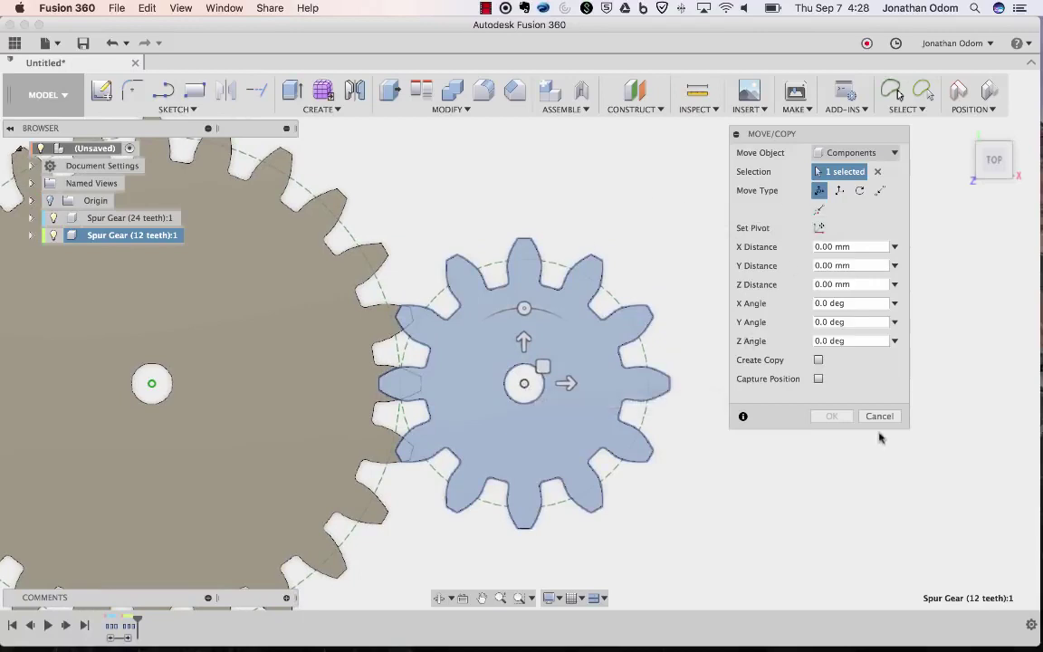
{"action": "left_click", "coordinate": [859, 191]}
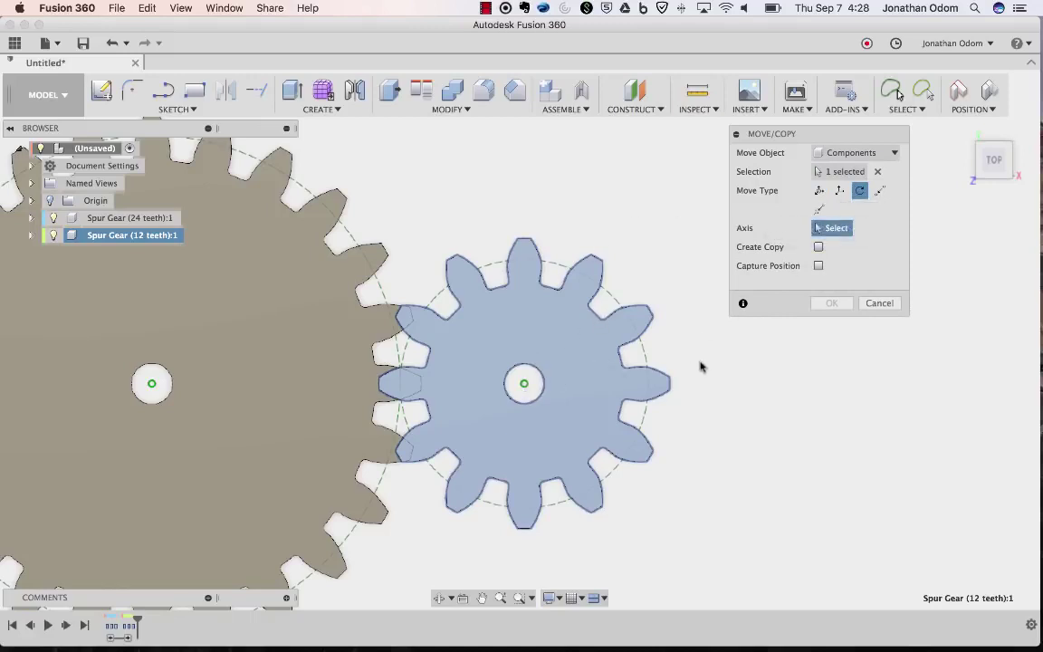
{"action": "key", "text": "F6"}
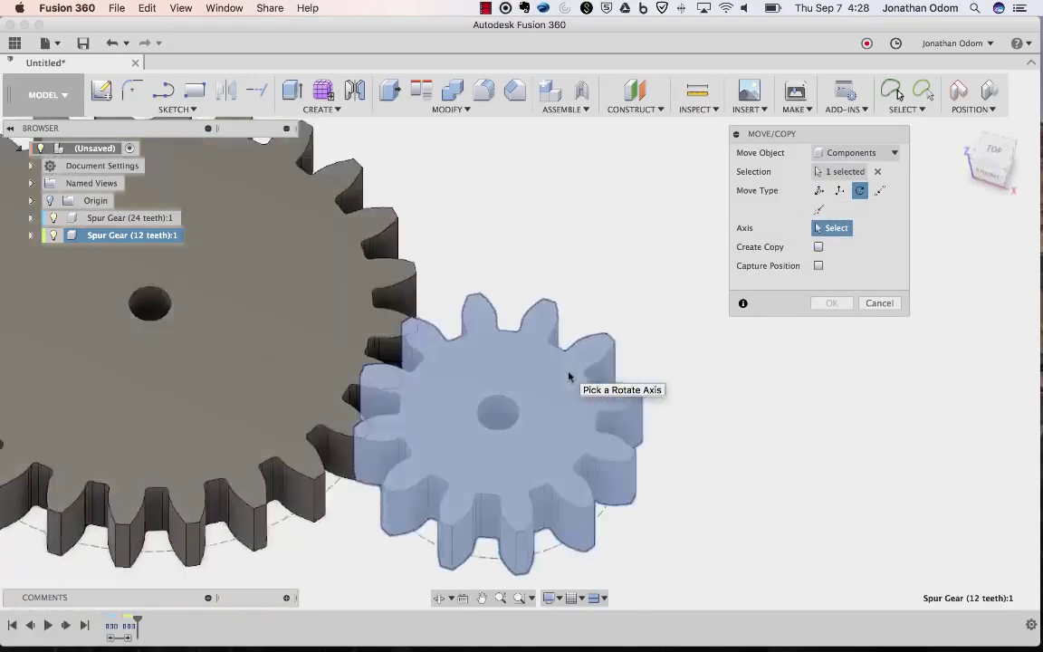
- Rotate the small gear -15 deg about its bore so its teeth interlock with the large gear
{"action": "left_click", "coordinate": [494, 404]}
{"action": "scroll", "coordinate": [620, 334], "scroll_direction": "down", "scroll_amount": 5, "text": "shift"}
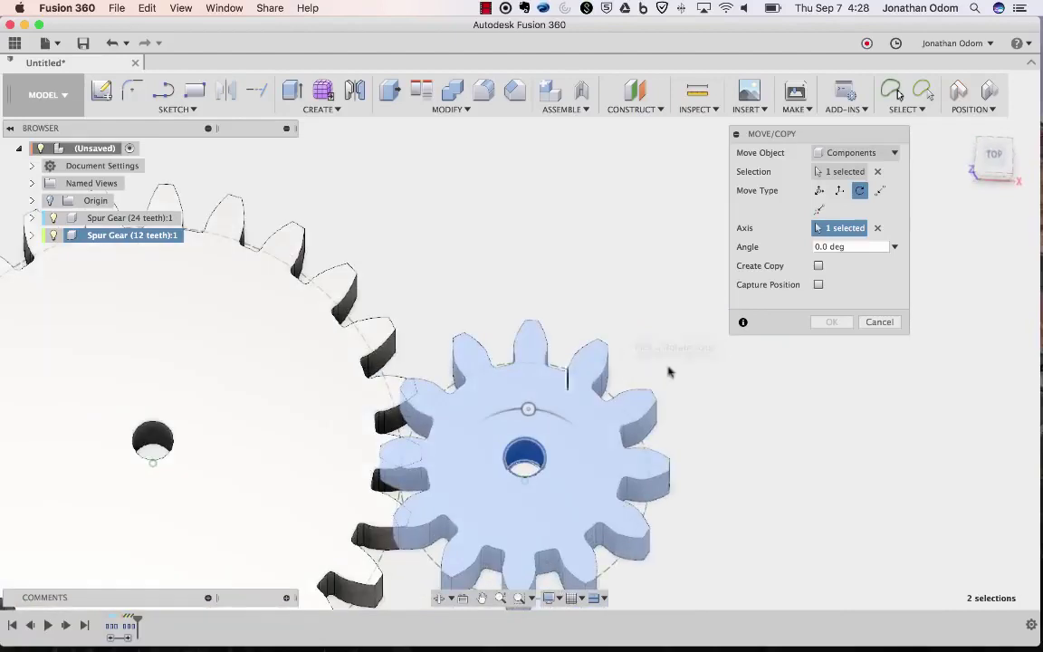
{"action": "left_click", "coordinate": [994, 156]}
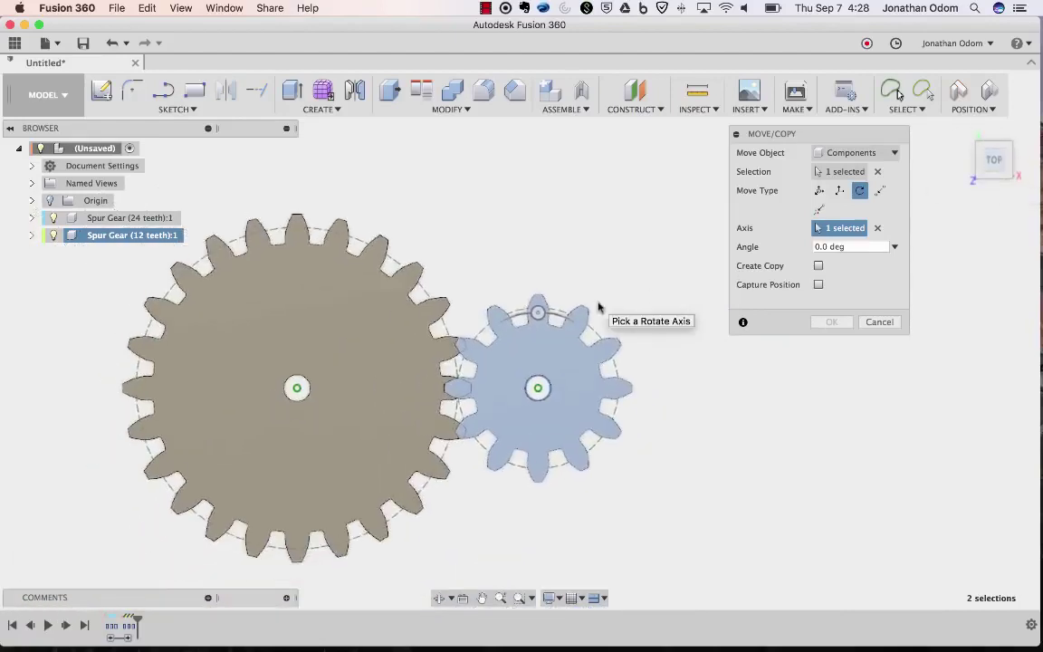
{"action": "scroll", "coordinate": [598, 307], "scroll_direction": "up", "scroll_amount": 3}
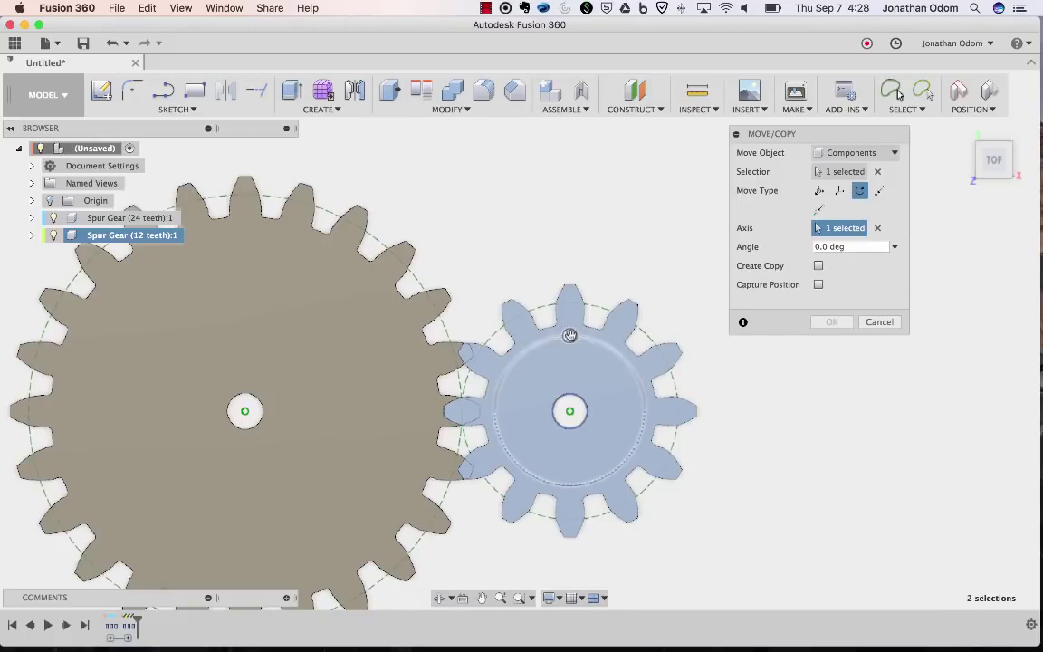
{"action": "left_click_drag", "start_coordinate": [569, 334], "coordinate": [591, 344]}
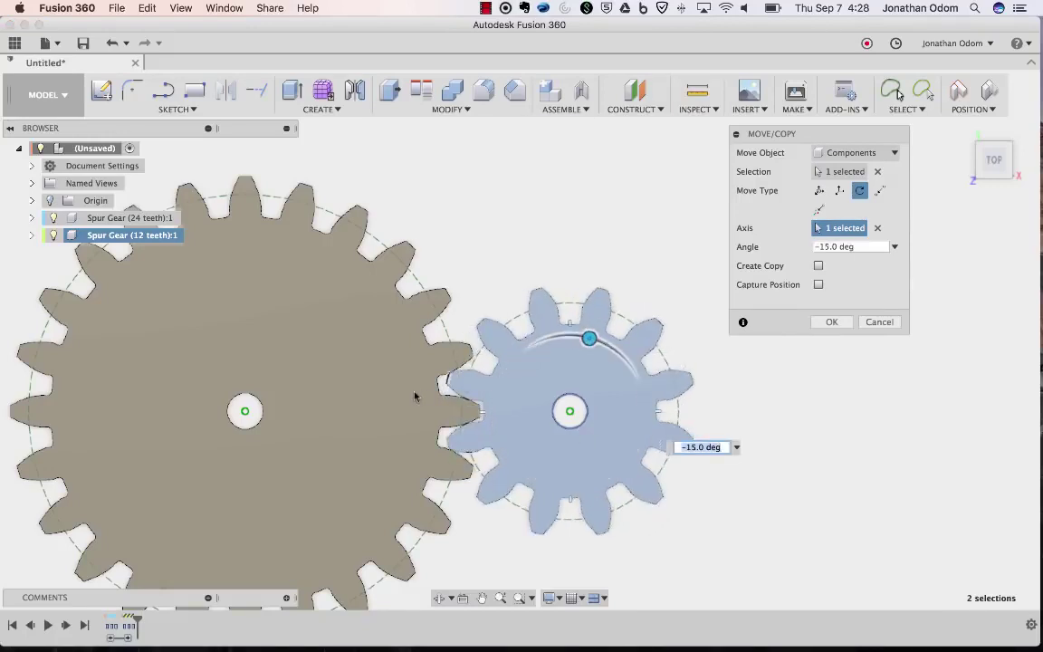
{"action": "scroll", "coordinate": [420, 395], "scroll_direction": "up", "scroll_amount": 6}
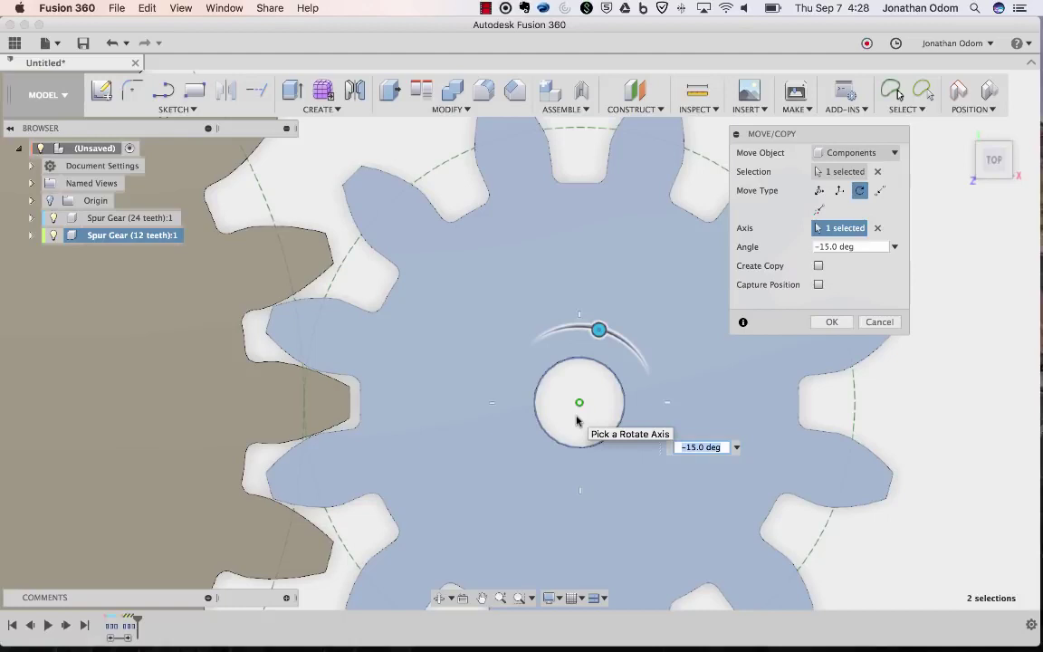
{"action": "scroll", "coordinate": [398, 358], "scroll_direction": "down", "scroll_amount": 3}
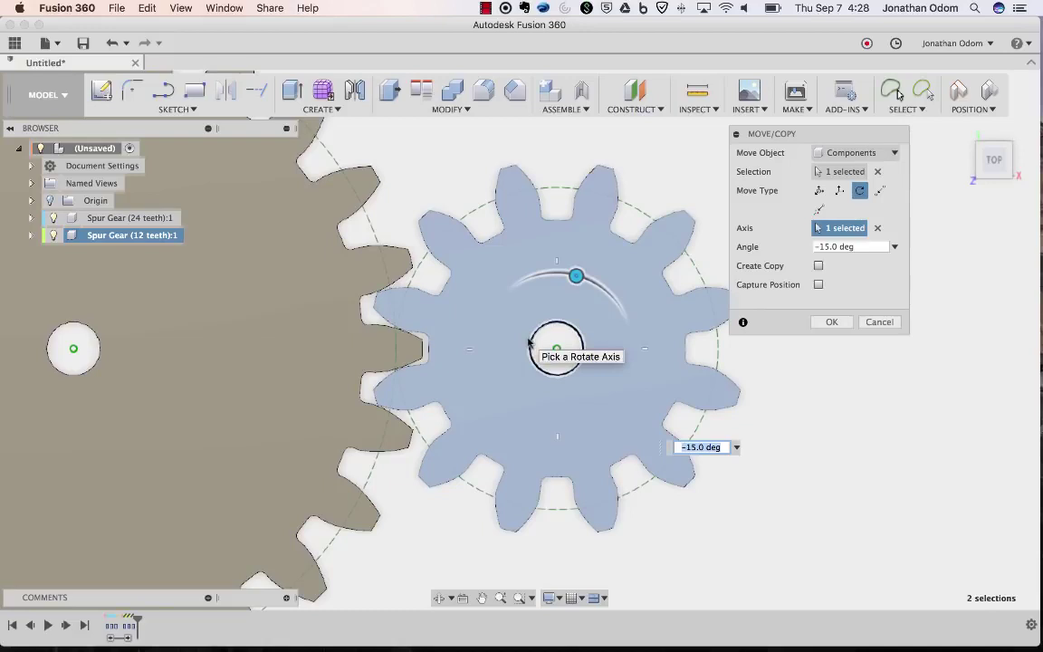
{"action": "scroll", "coordinate": [257, 272], "scroll_direction": "up", "scroll_amount": 5}
{"action": "scroll", "coordinate": [254, 276], "scroll_direction": "down", "scroll_amount": 2}
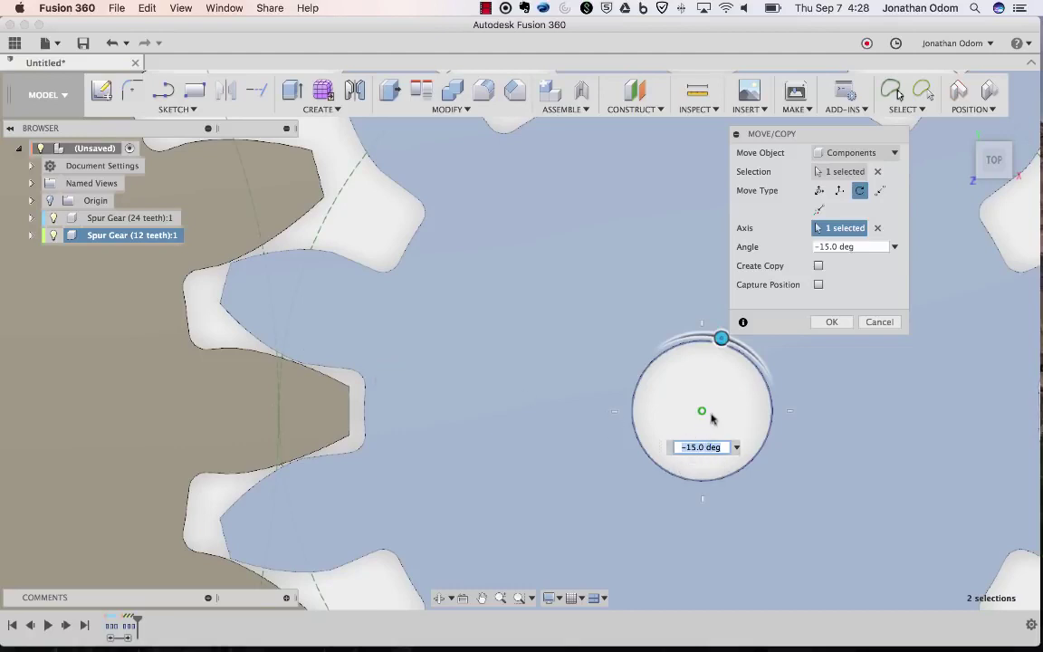
{"action": "left_click", "coordinate": [831, 322]}
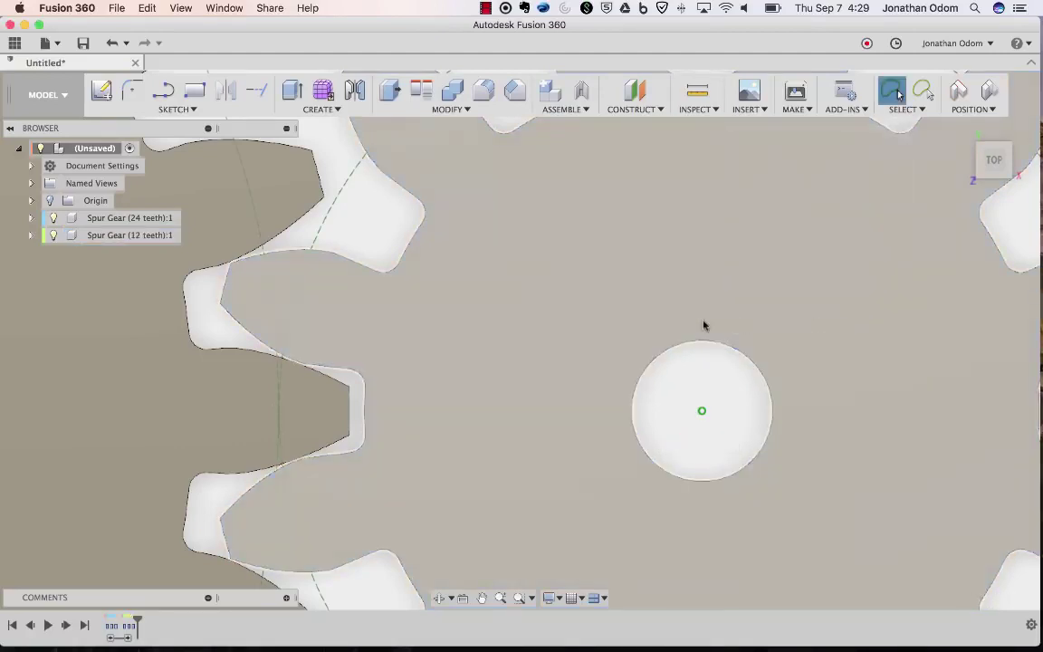
{"action": "scroll", "coordinate": [704, 326], "scroll_direction": "down", "scroll_amount": 5}
- Center both gears in the home view and cancel a sketch started too early
{"action": "middle_click_drag", "start_coordinate": [704, 325], "coordinate": [825, 324]}
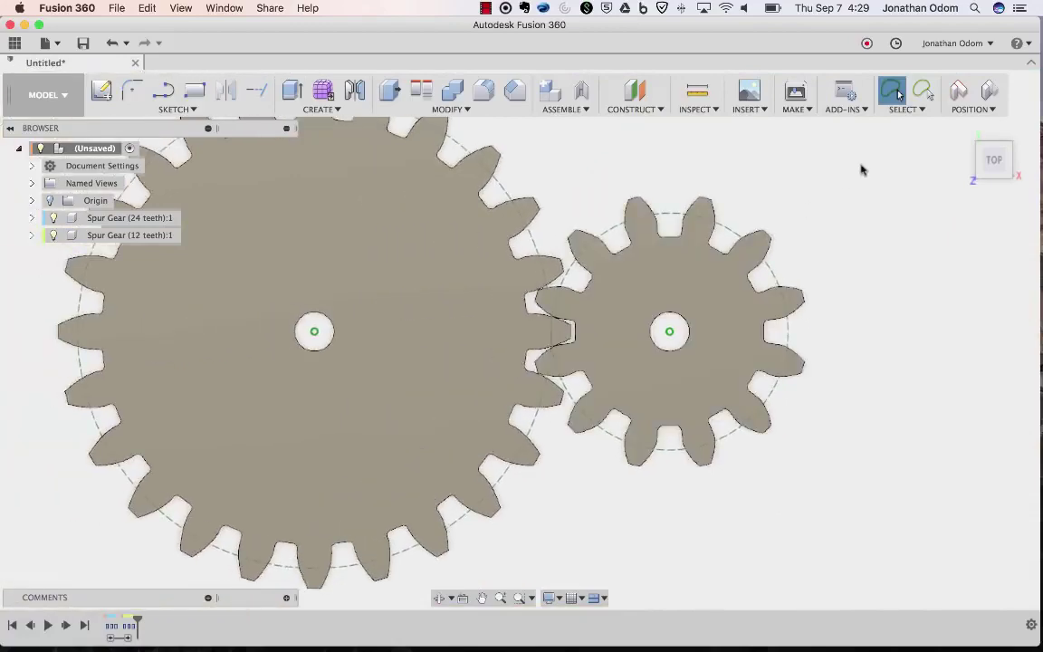
{"action": "key", "text": "F6"}
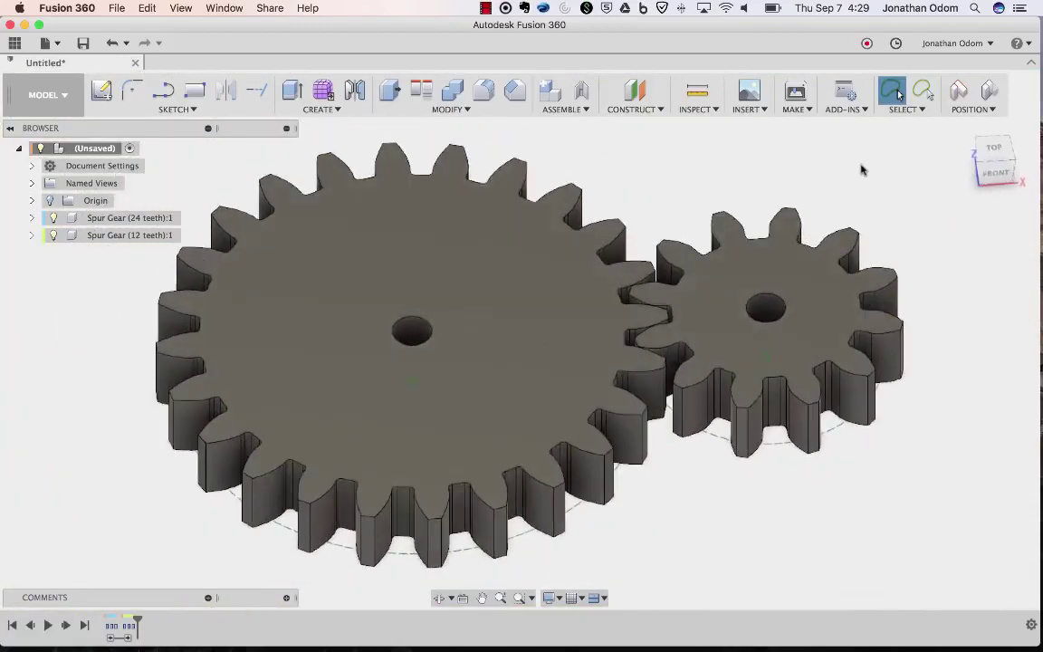
{"action": "scroll", "coordinate": [860, 169], "scroll_direction": "right", "scroll_amount": 3}
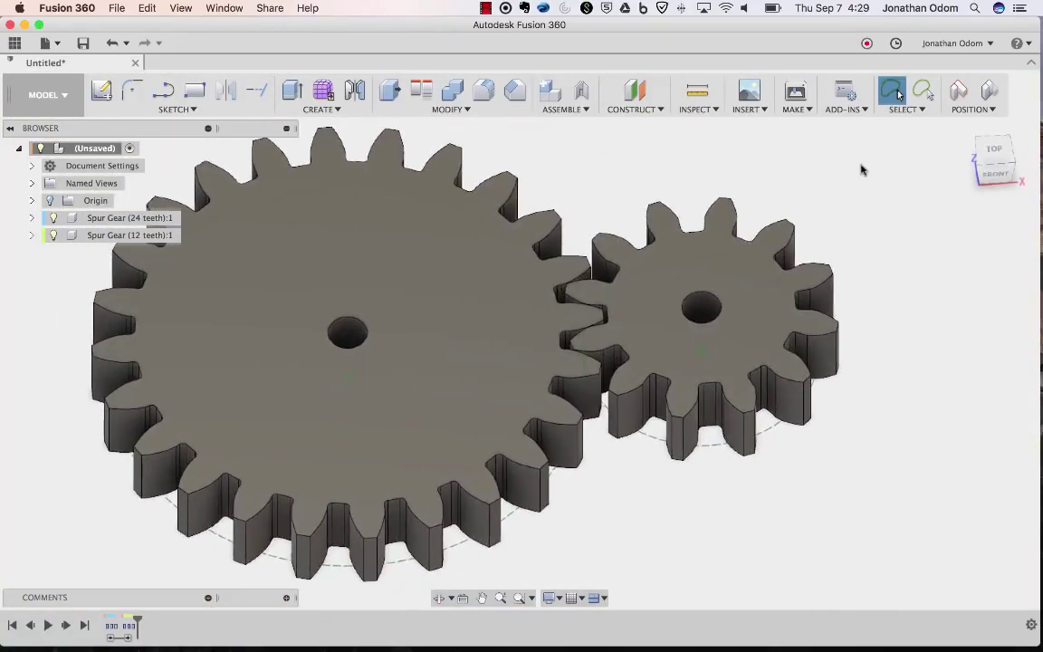
{"action": "left_click", "coordinate": [101, 91]}
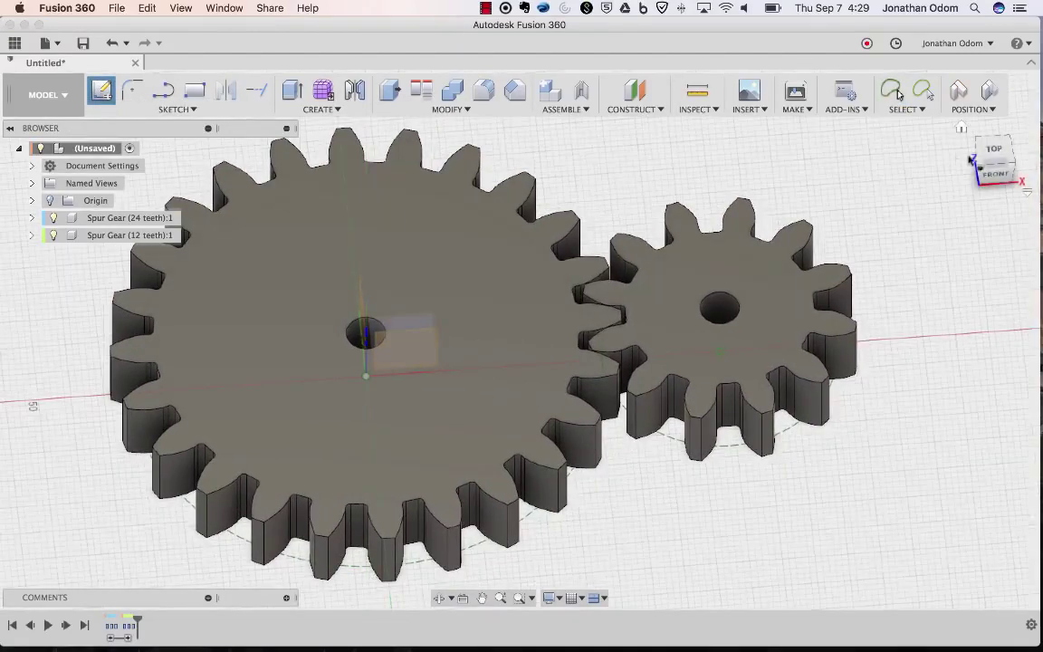
{"action": "left_click", "coordinate": [894, 92]}
- Create a new empty component named BASE and begin a sketch in it
{"action": "left_click", "coordinate": [552, 91]}
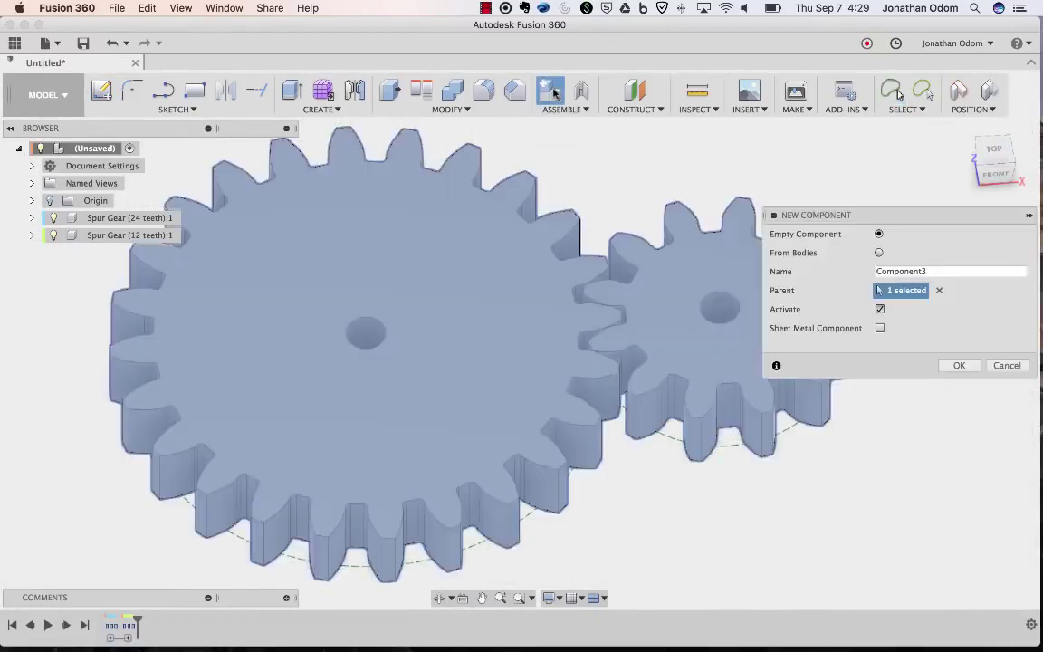
{"action": "left_click", "coordinate": [944, 270]}
{"action": "type", "text": "BASE"}
{"action": "key", "text": "Return"}
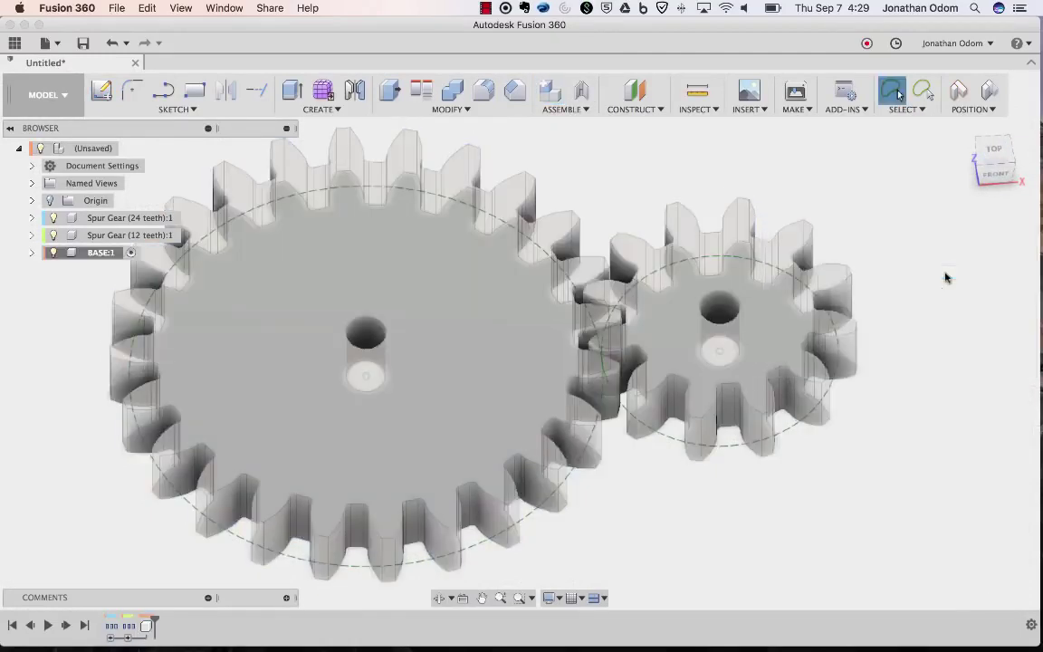
{"action": "left_click", "coordinate": [103, 91]}
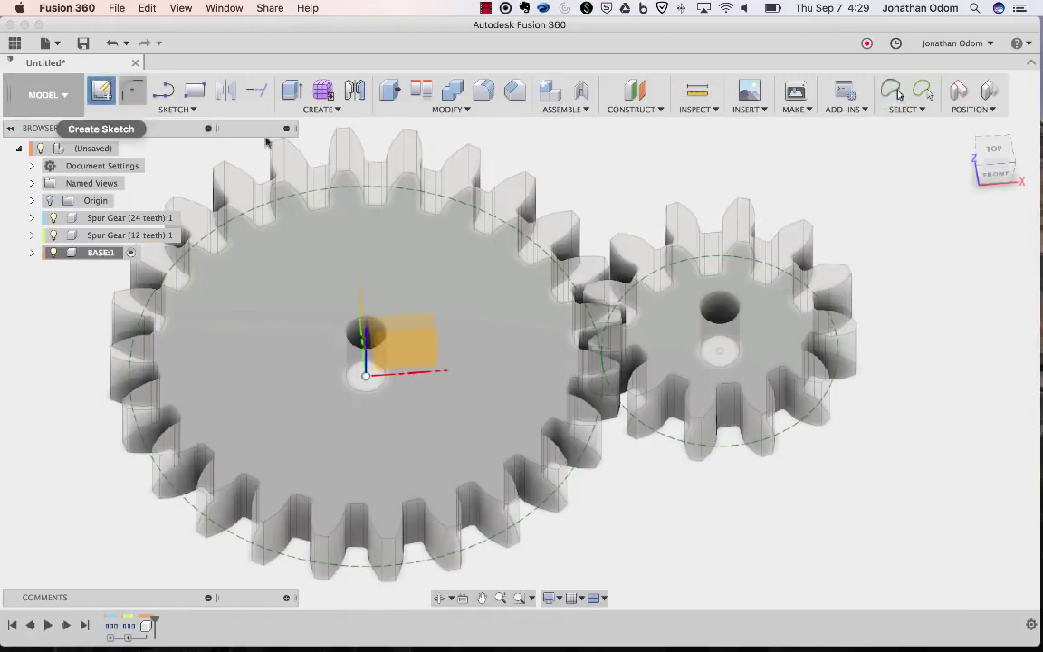
- Keep the gears' moved positions in a top view and choose Center Diameter Circle
{"action": "left_click", "coordinate": [996, 154]}
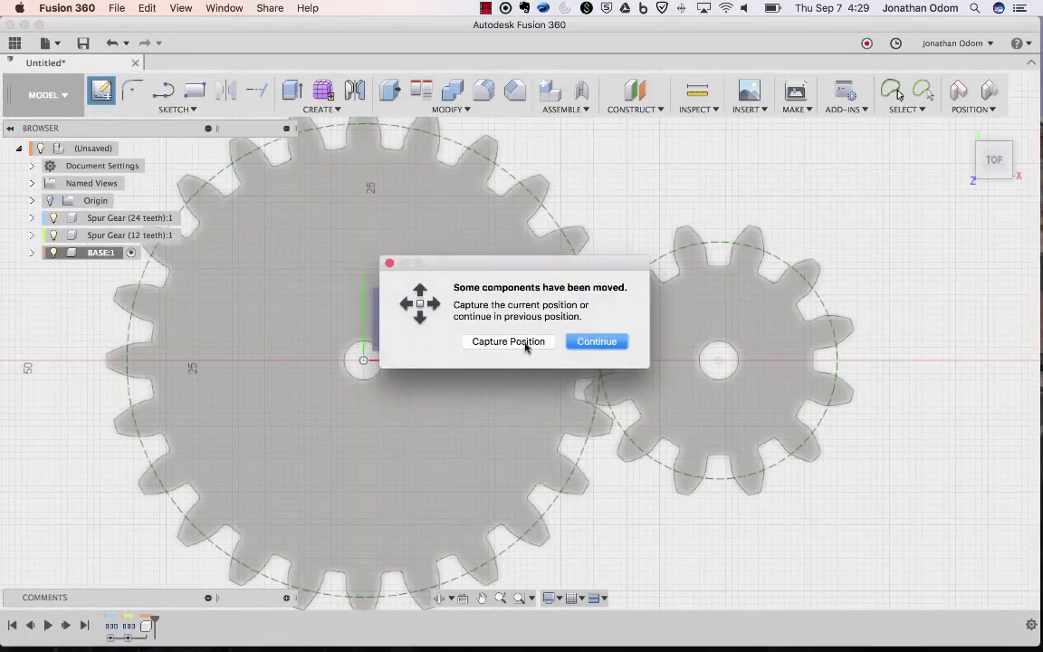
{"action": "left_click", "coordinate": [525, 344]}
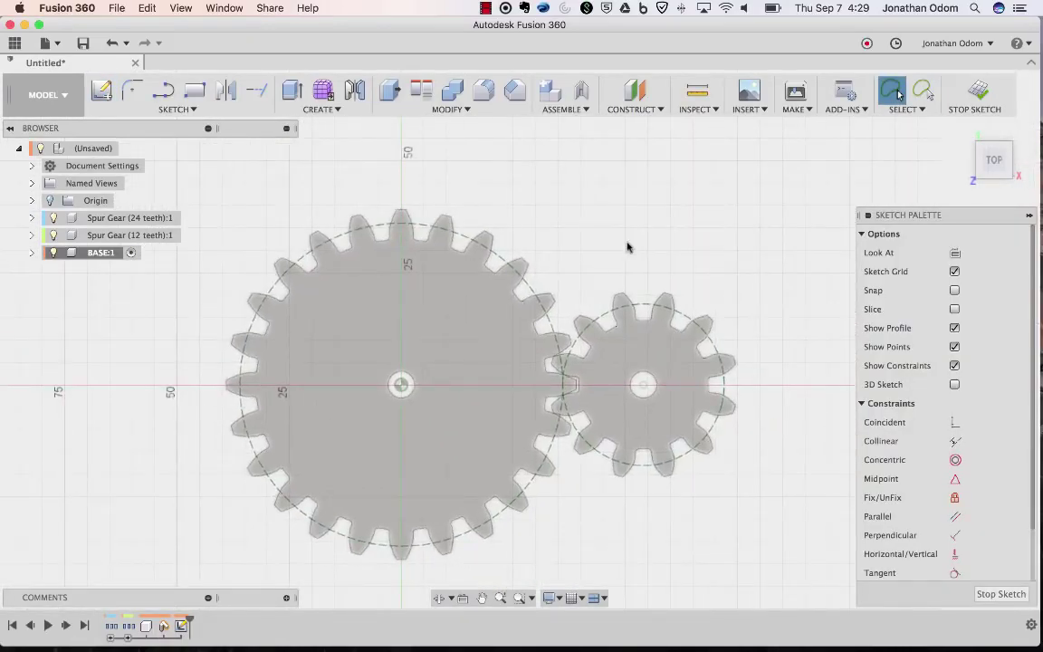
{"action": "left_click", "coordinate": [172, 109]}
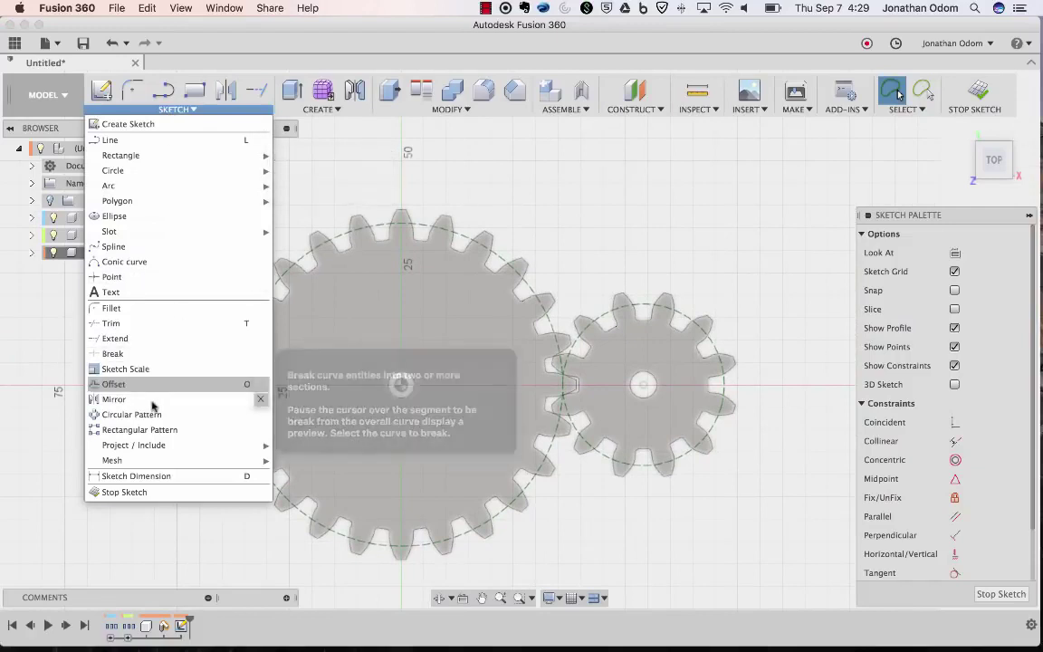
{"action": "mouse_move", "coordinate": [202, 169]}
{"action": "left_click", "coordinate": [308, 187]}
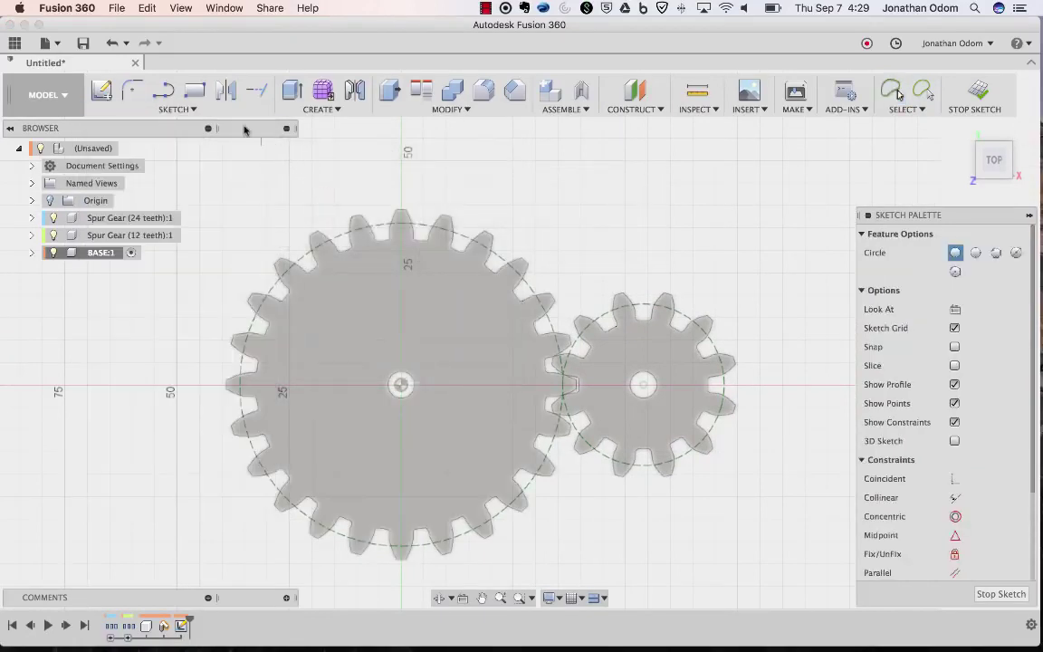
{"action": "left_click", "coordinate": [198, 109]}
{"action": "mouse_move", "coordinate": [241, 170]}
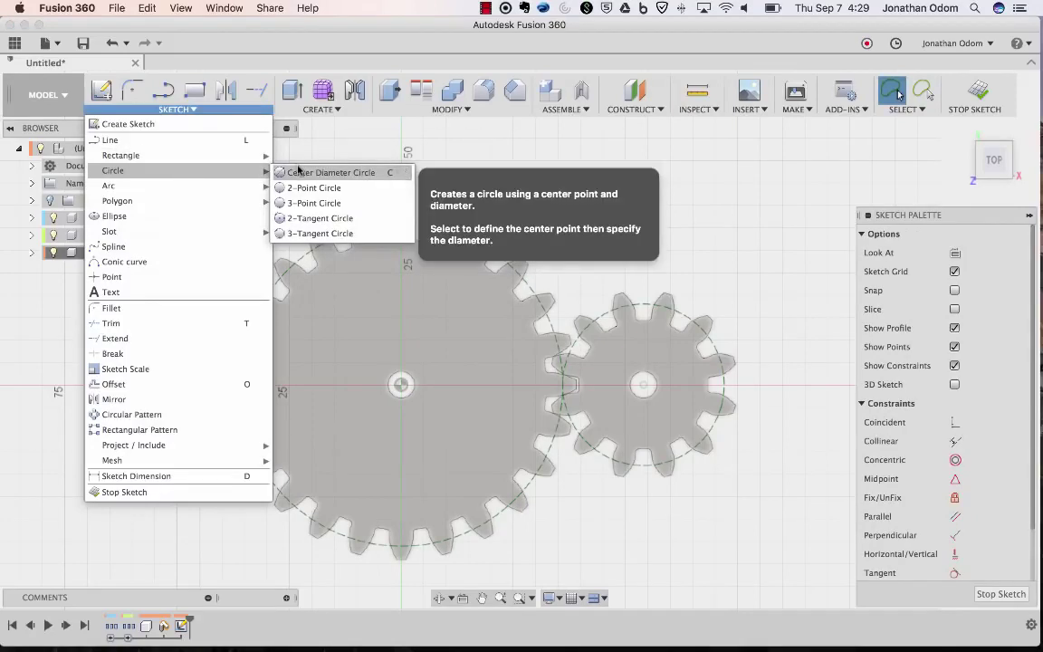
{"action": "left_click", "coordinate": [298, 172]}
- Draw a 78 mm circle on the large gear's centre and a 42 mm circle on the small gear's
{"action": "left_click", "coordinate": [401, 385]}
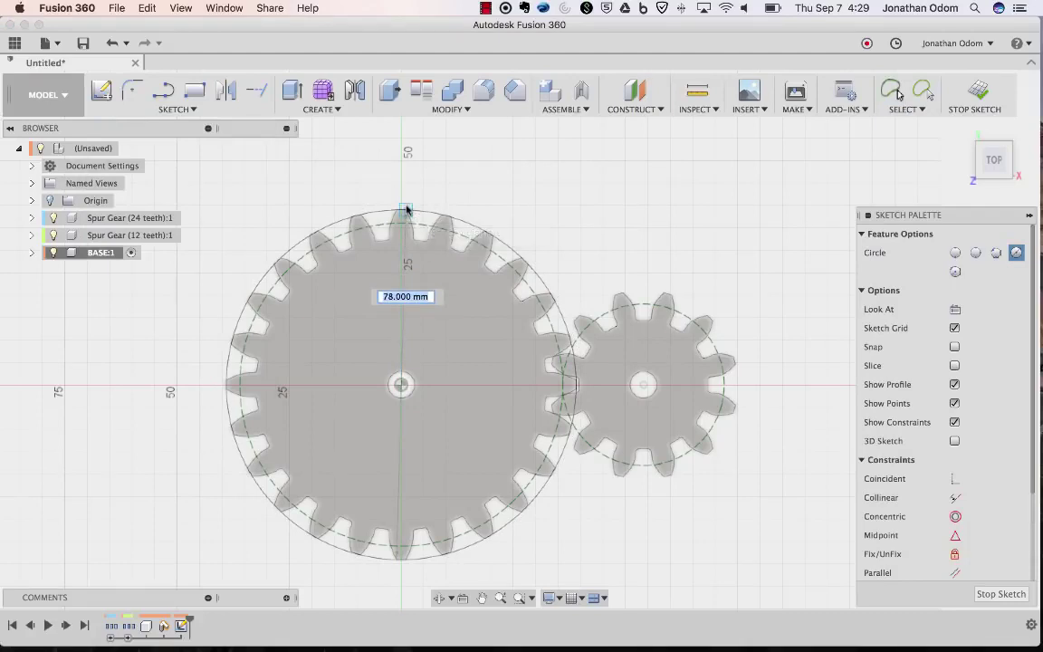
{"action": "left_click", "coordinate": [407, 210]}
{"action": "scroll", "coordinate": [550, 176], "scroll_direction": "right", "scroll_amount": 5}
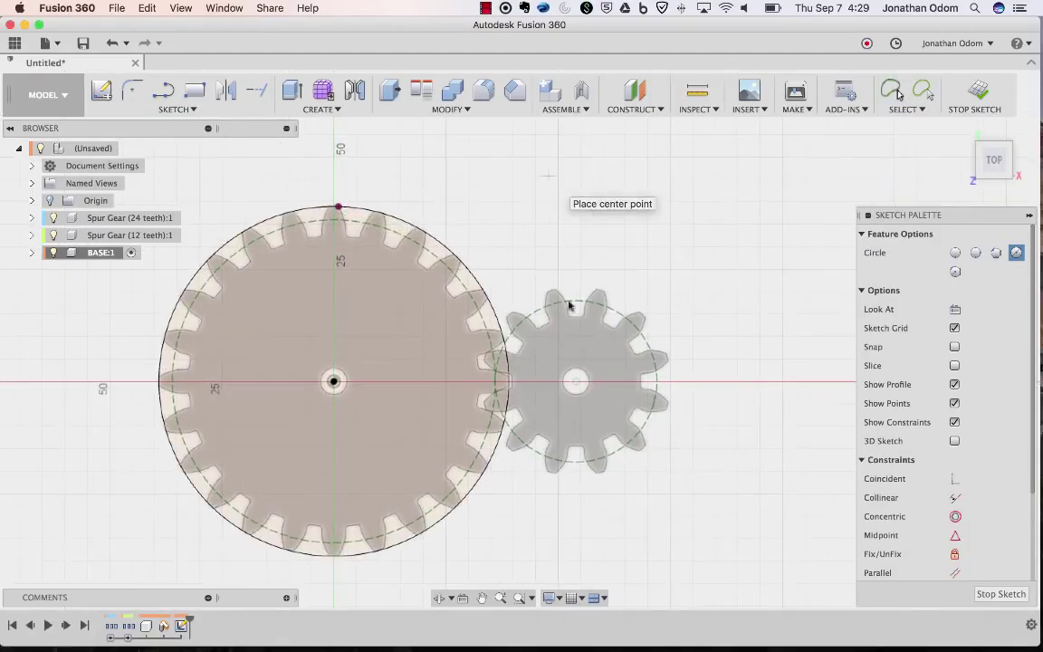
{"action": "left_click", "coordinate": [575, 384]}
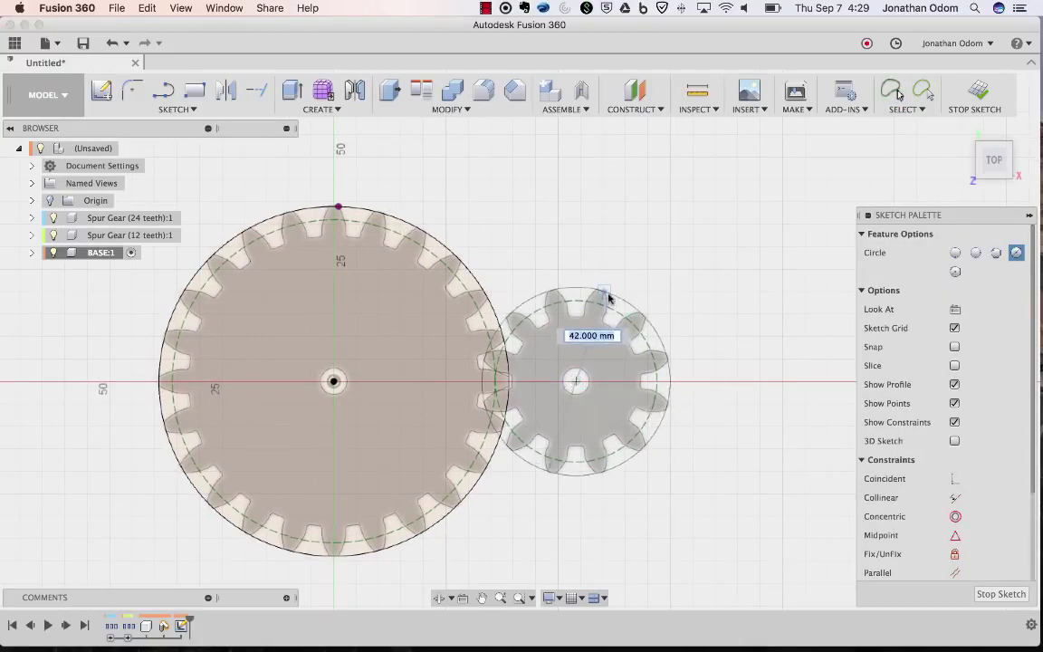
{"action": "left_click", "coordinate": [602, 294]}
- Draw an upper line above and a lower line below both gear circles
{"action": "key", "text": "Escape"}
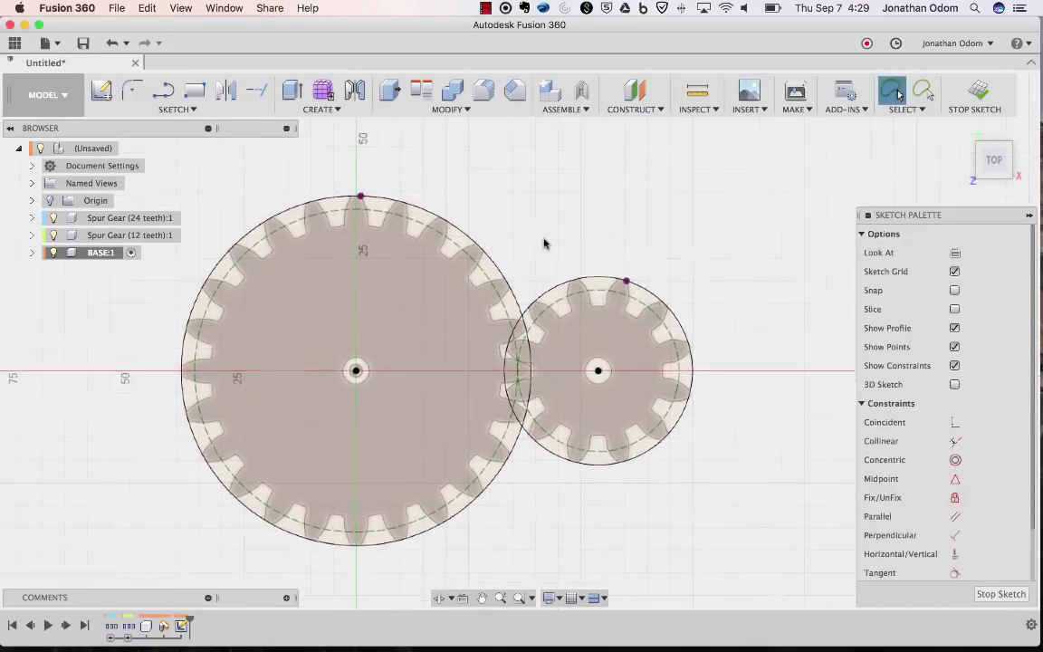
{"action": "scroll", "coordinate": [544, 242], "scroll_direction": "up", "scroll_amount": 2}
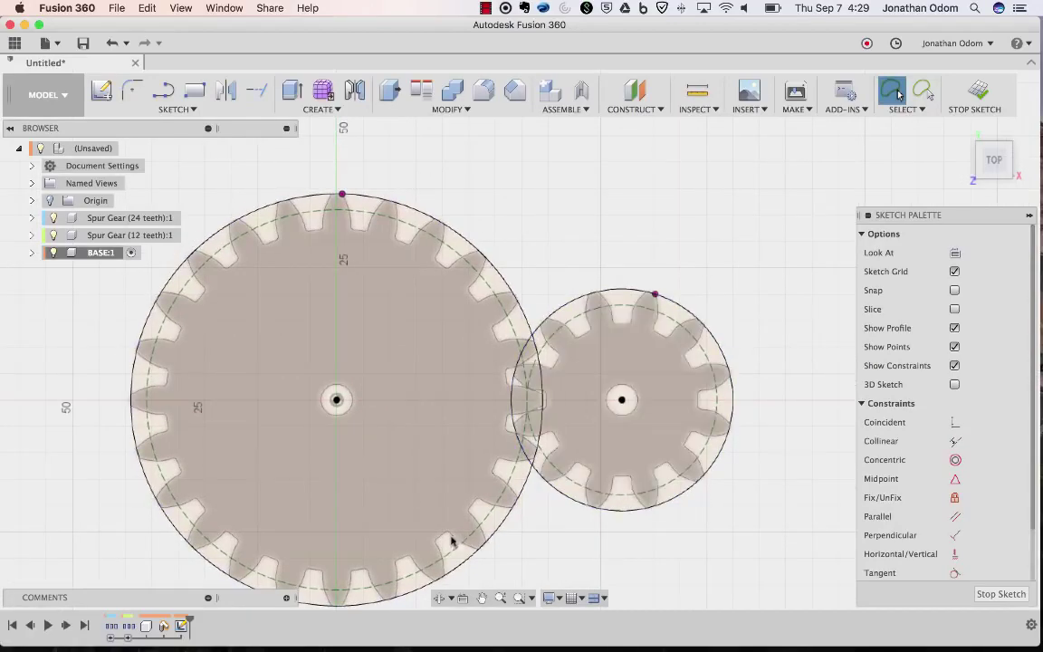
{"action": "scroll", "coordinate": [467, 160], "scroll_direction": "down", "scroll_amount": 2}
{"action": "scroll", "coordinate": [372, 177], "scroll_direction": "up", "scroll_amount": 2}
{"action": "left_click", "coordinate": [163, 89]}
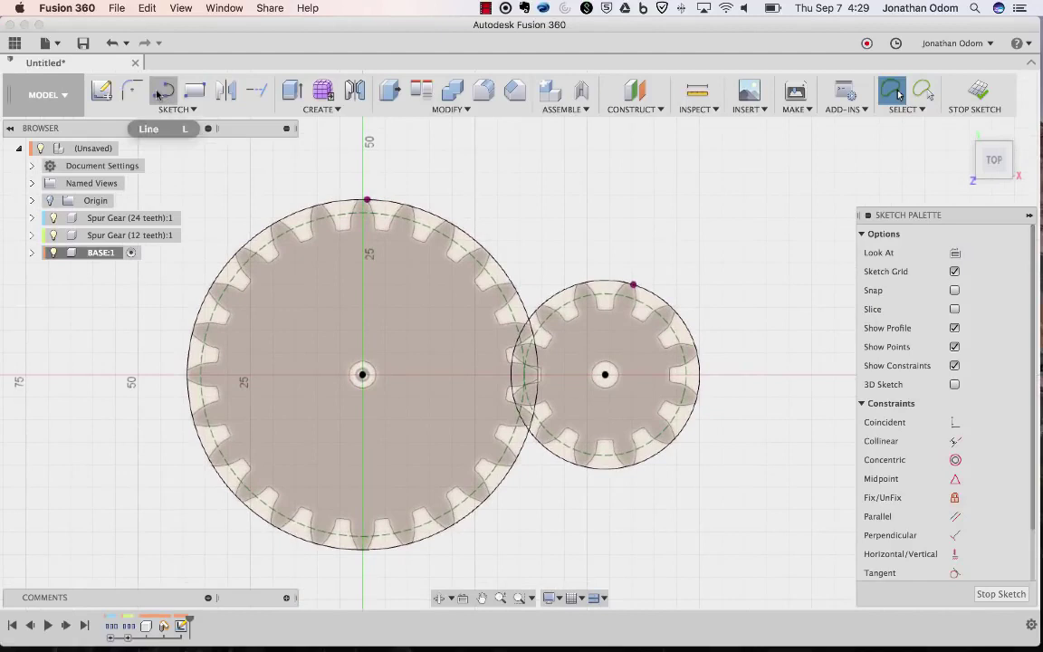
{"action": "left_click", "coordinate": [745, 292]}
{"action": "key", "text": "Escape"}
{"action": "key", "text": "l"}
{"action": "left_click", "coordinate": [349, 574]}
{"action": "left_click", "coordinate": [722, 463]}
{"action": "key", "text": "Escape"}
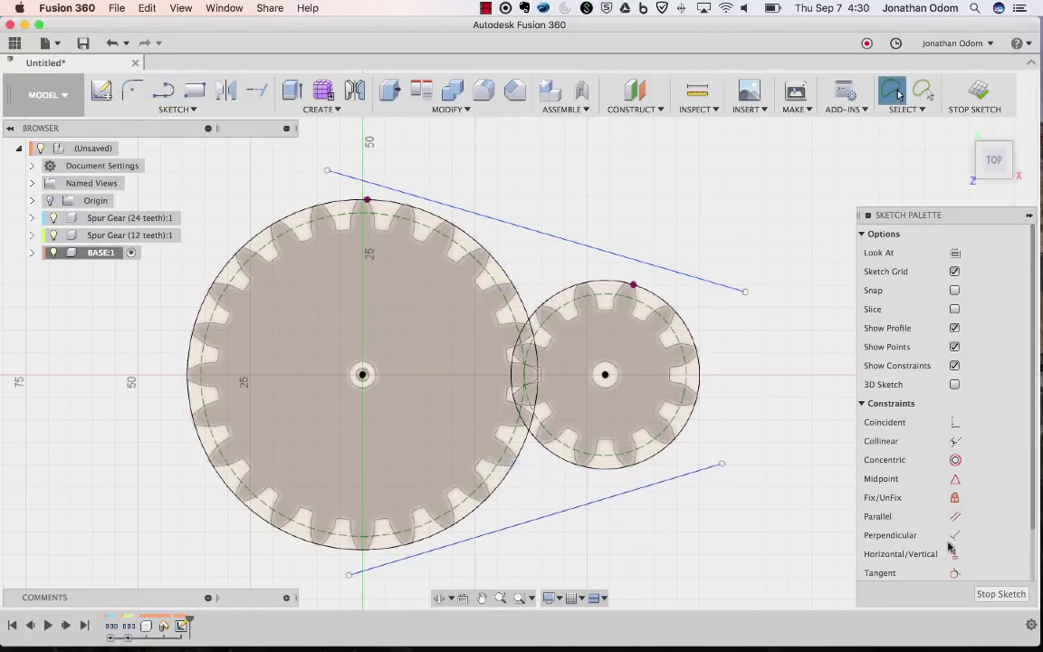
- Make both lines tangent to the small and large circles, then finish the BASE sketch
{"action": "left_click", "coordinate": [955, 572]}
{"action": "left_click", "coordinate": [599, 500]}
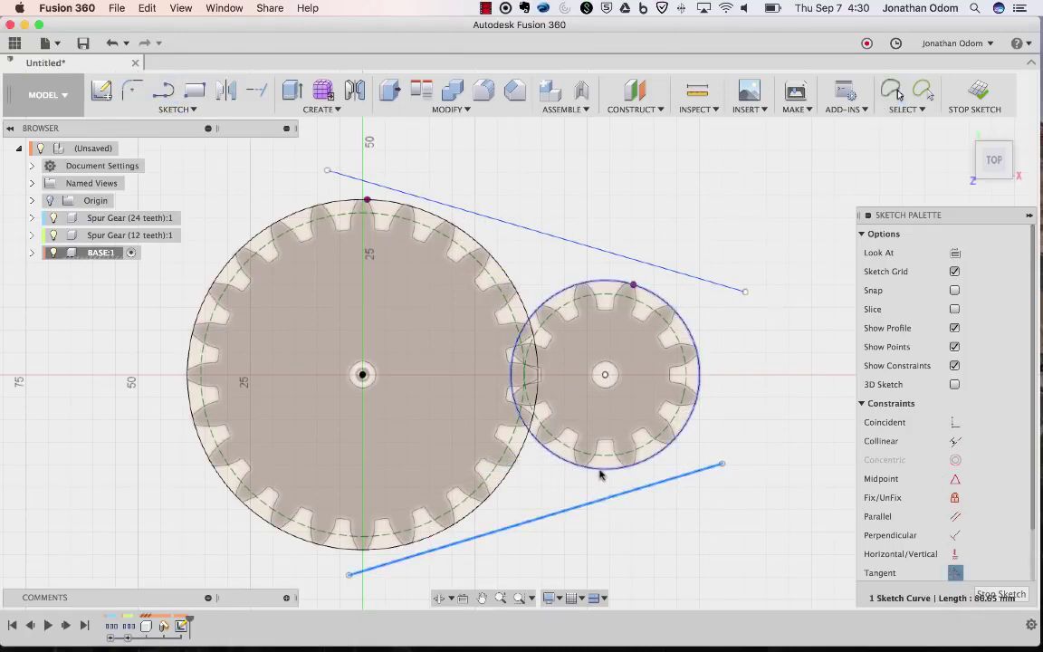
{"action": "left_click", "coordinate": [600, 471]}
{"action": "left_click", "coordinate": [480, 514]}
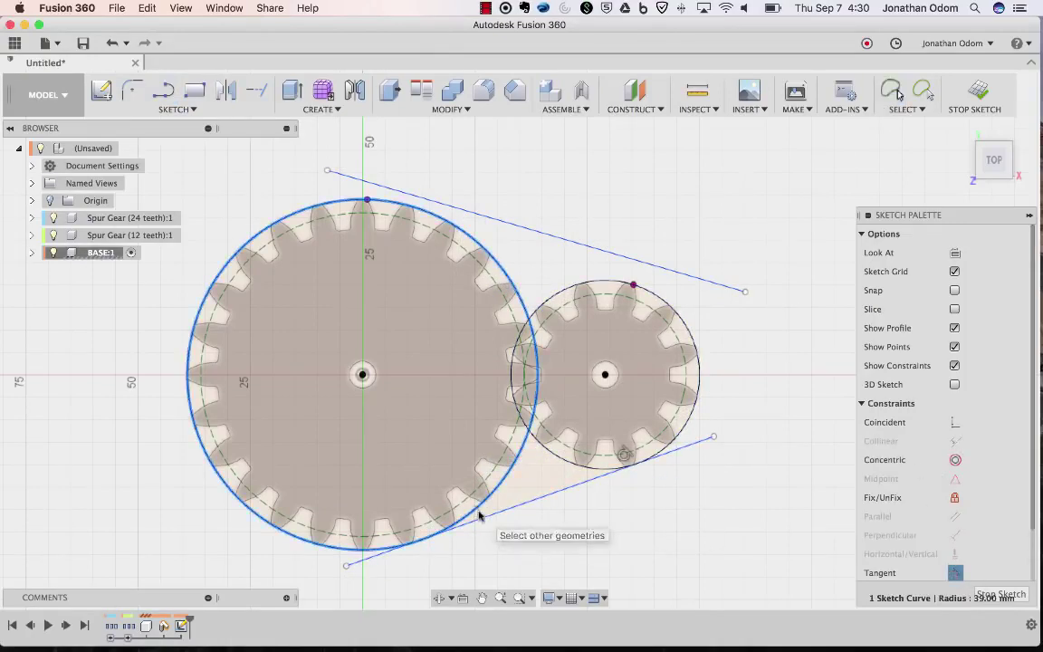
{"action": "left_click", "coordinate": [480, 514]}
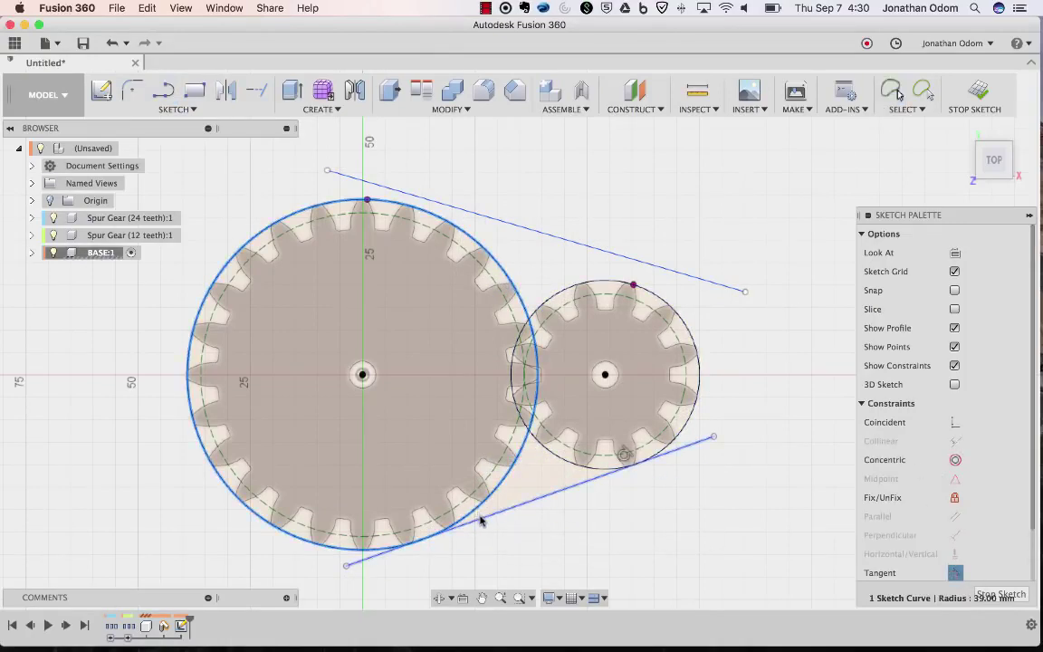
{"action": "left_click", "coordinate": [693, 278]}
{"action": "left_click", "coordinate": [659, 298]}
{"action": "left_click", "coordinate": [473, 234]}
{"action": "left_click", "coordinate": [419, 205]}
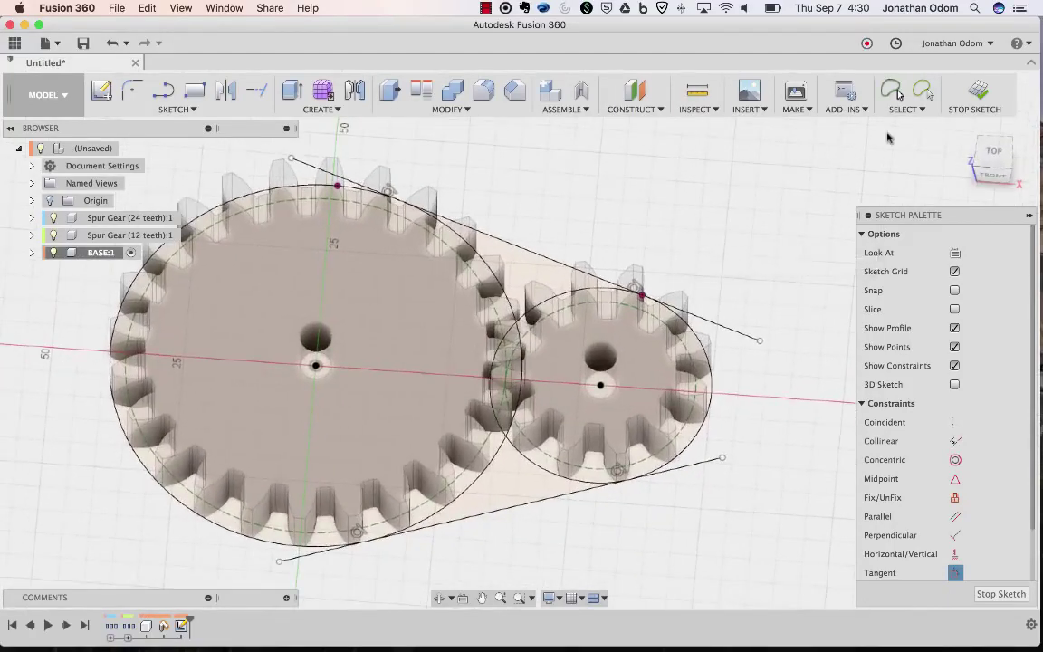
{"action": "left_click", "coordinate": [977, 91]}
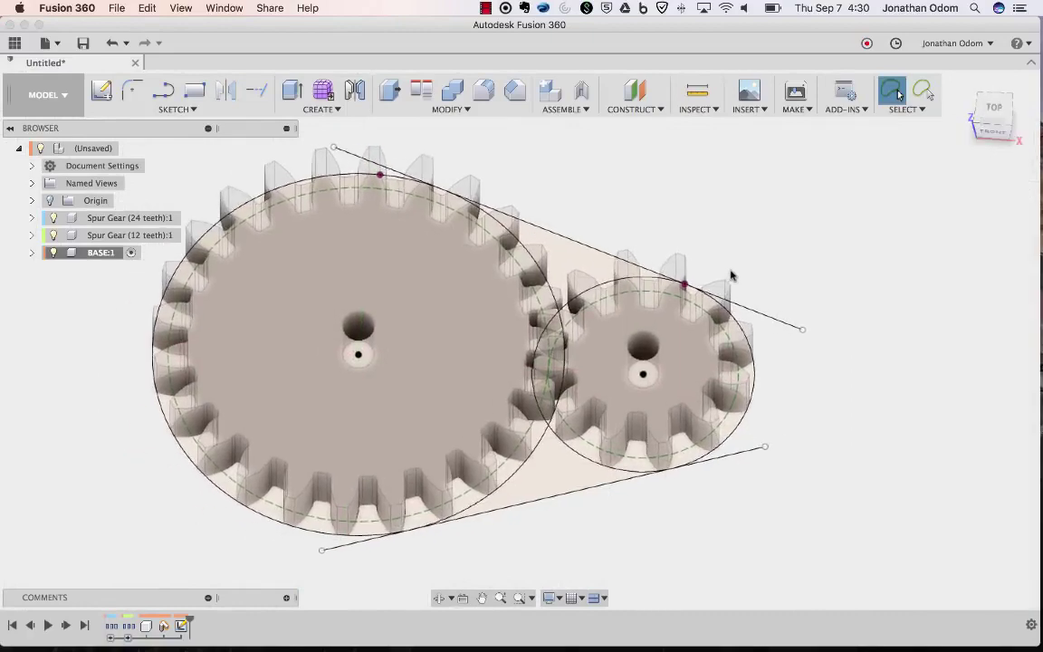
- Extrude the five BASE outline profiles by -6 to form the base plate under the gears
{"action": "key", "text": "e"}
{"action": "left_click", "coordinate": [405, 347]}
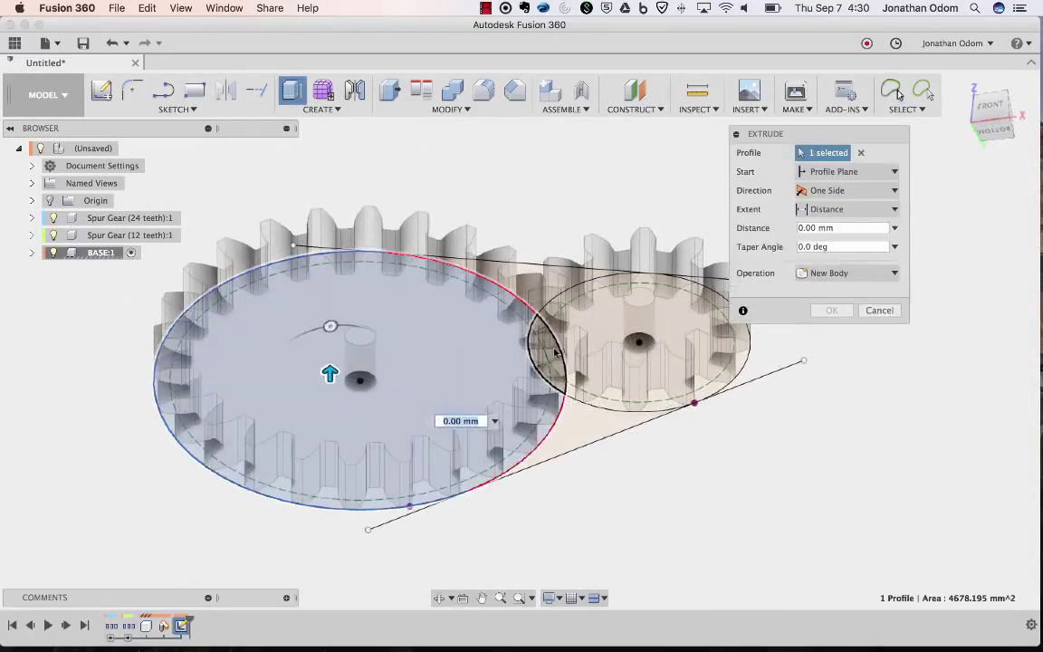
{"action": "left_click", "coordinate": [554, 362]}
{"action": "left_click", "coordinate": [579, 330]}
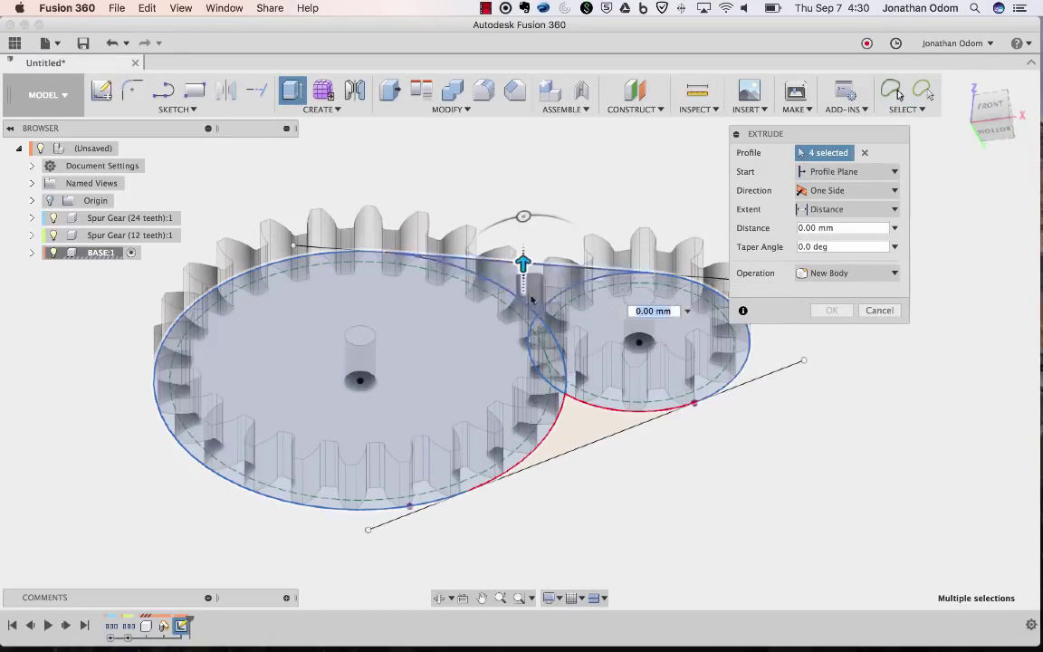
{"action": "left_click", "coordinate": [573, 436]}
{"action": "left_click", "coordinate": [573, 436]}
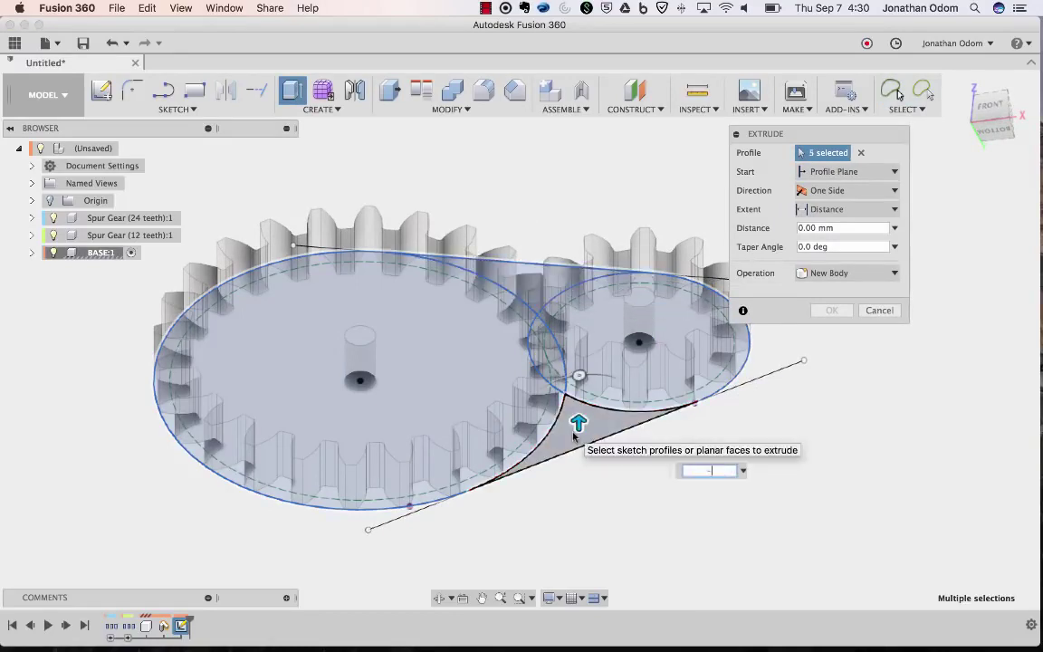
{"action": "type", "text": "-6"}
{"action": "key", "text": "Return"}
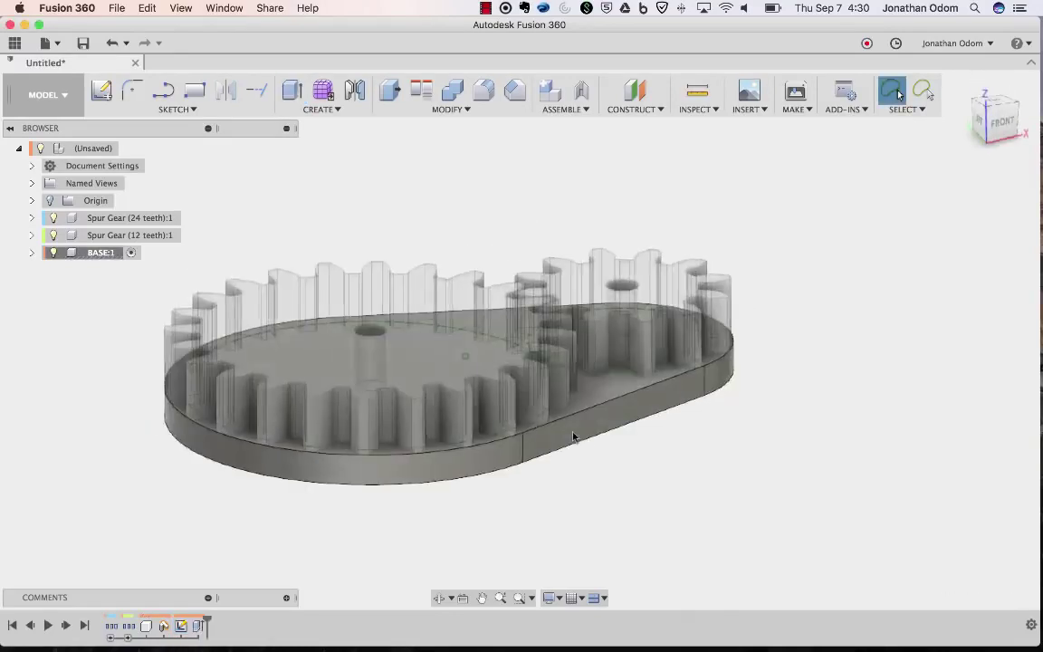
{"action": "scroll", "coordinate": [573, 436], "scroll_direction": "down", "scroll_amount": 5, "text": "shift"}
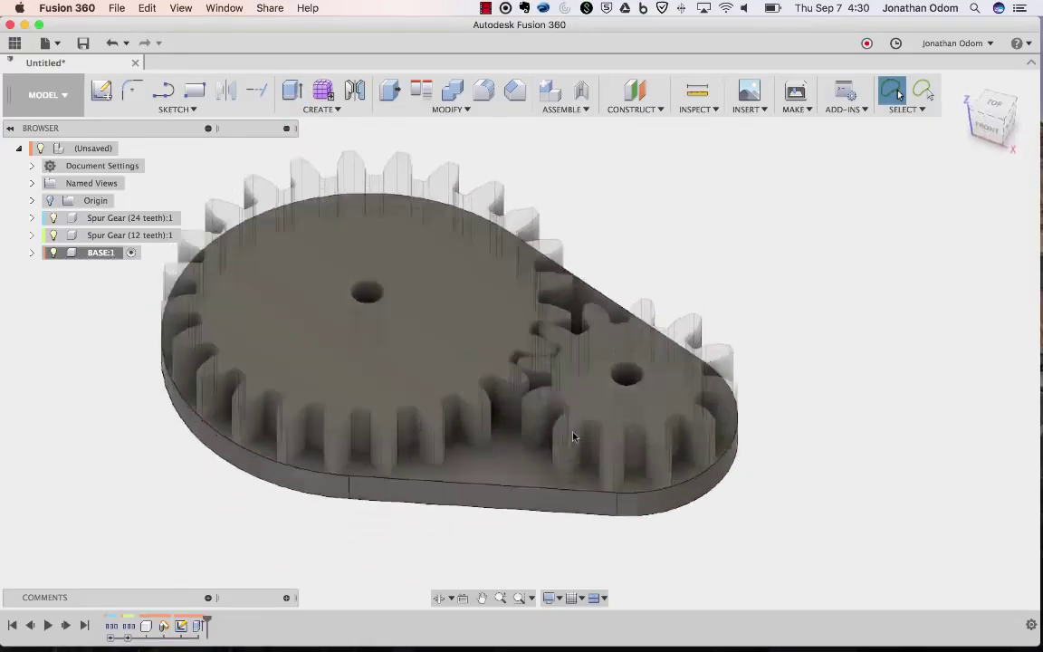
- Activate the top-level root assembly in the Browser
{"action": "left_click", "coordinate": [80, 148]}
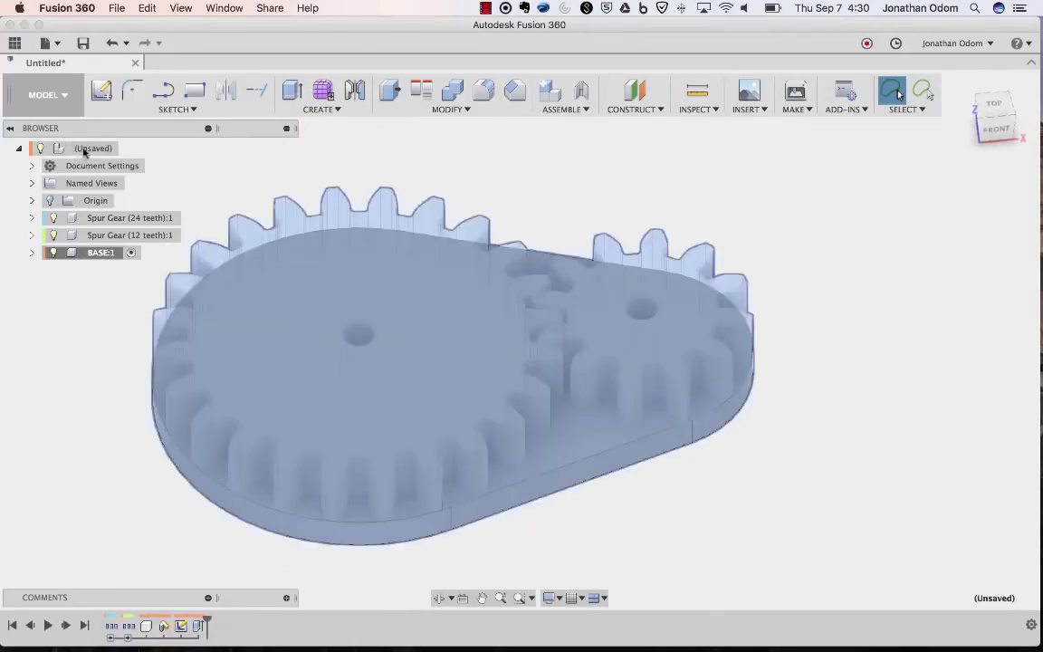
{"action": "right_click", "coordinate": [79, 148]}
{"action": "left_click", "coordinate": [113, 154]}
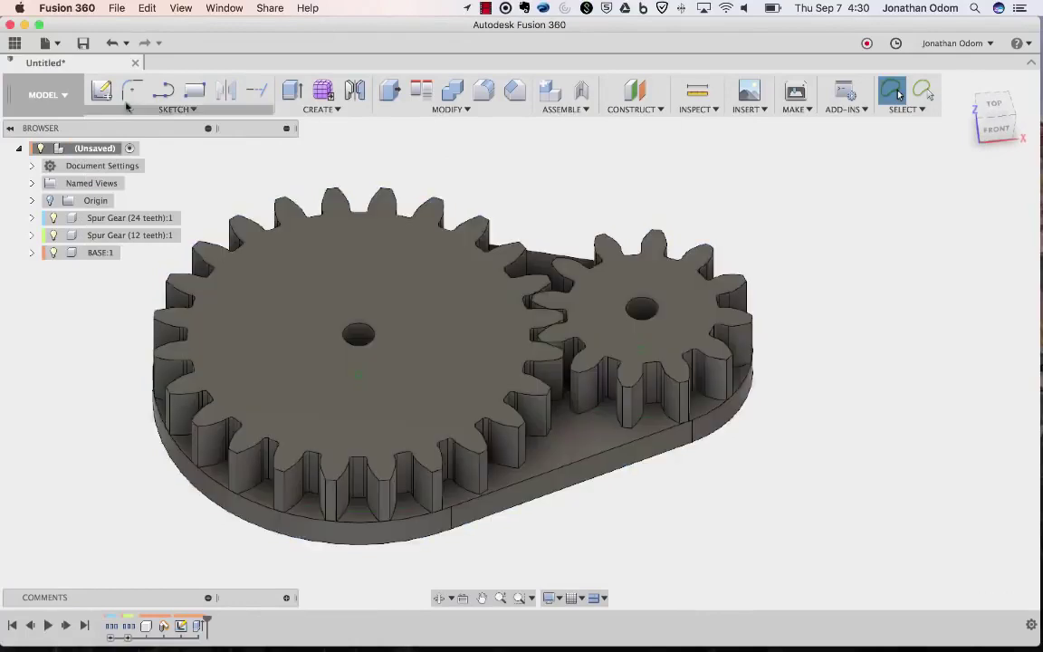
- Save the design as GEAR EXAMPLE in the Mechanisms project's master folder
{"action": "left_click", "coordinate": [82, 43]}
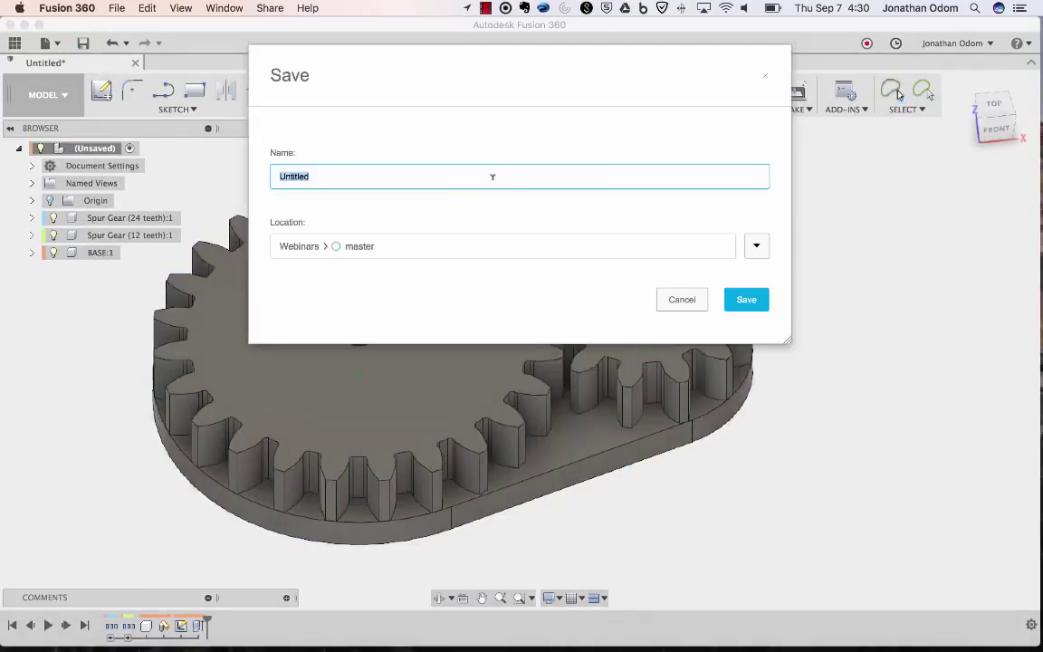
{"action": "left_click", "coordinate": [757, 246]}
{"action": "scroll", "coordinate": [414, 404], "scroll_direction": "down", "scroll_amount": 15}
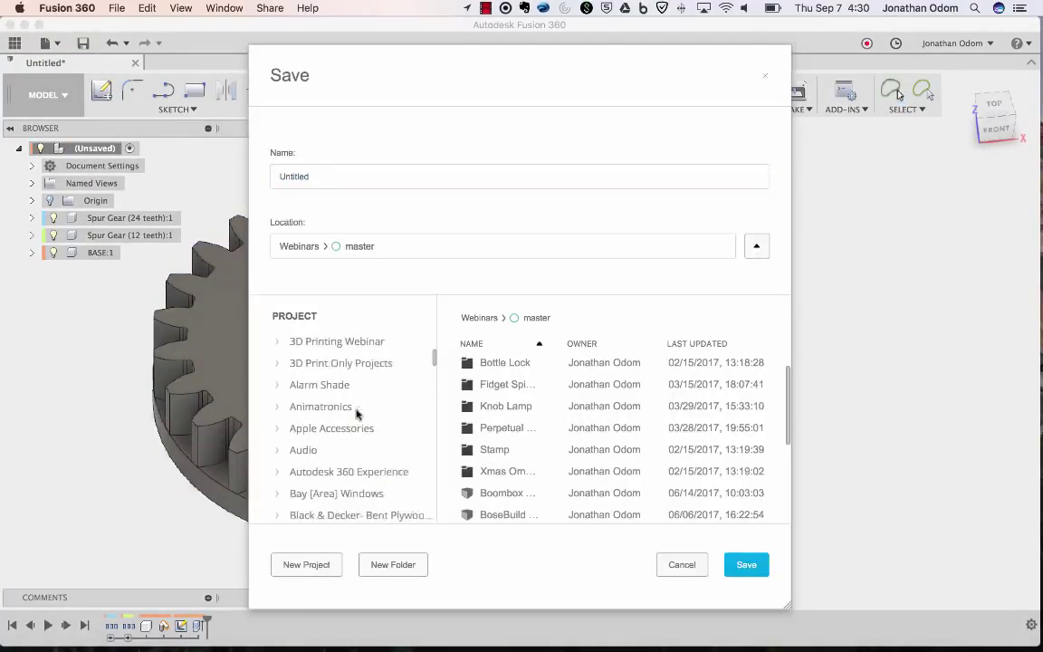
{"action": "scroll", "coordinate": [356, 414], "scroll_direction": "down", "scroll_amount": 3}
{"action": "left_click", "coordinate": [349, 448]}
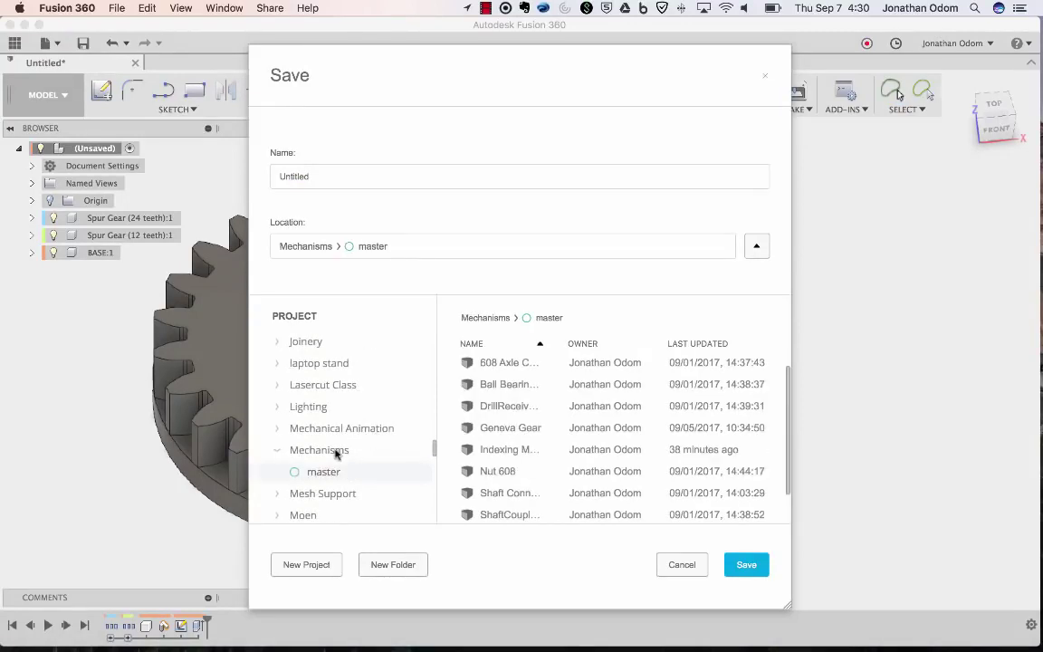
{"action": "left_click", "coordinate": [312, 176]}
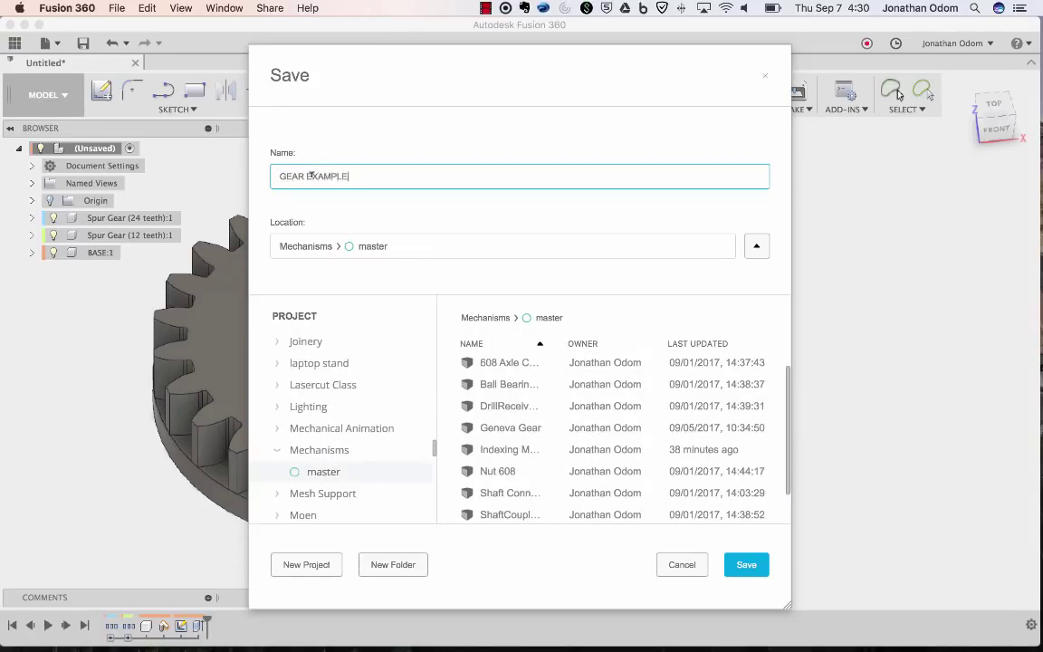
{"action": "key", "text": "Return"}
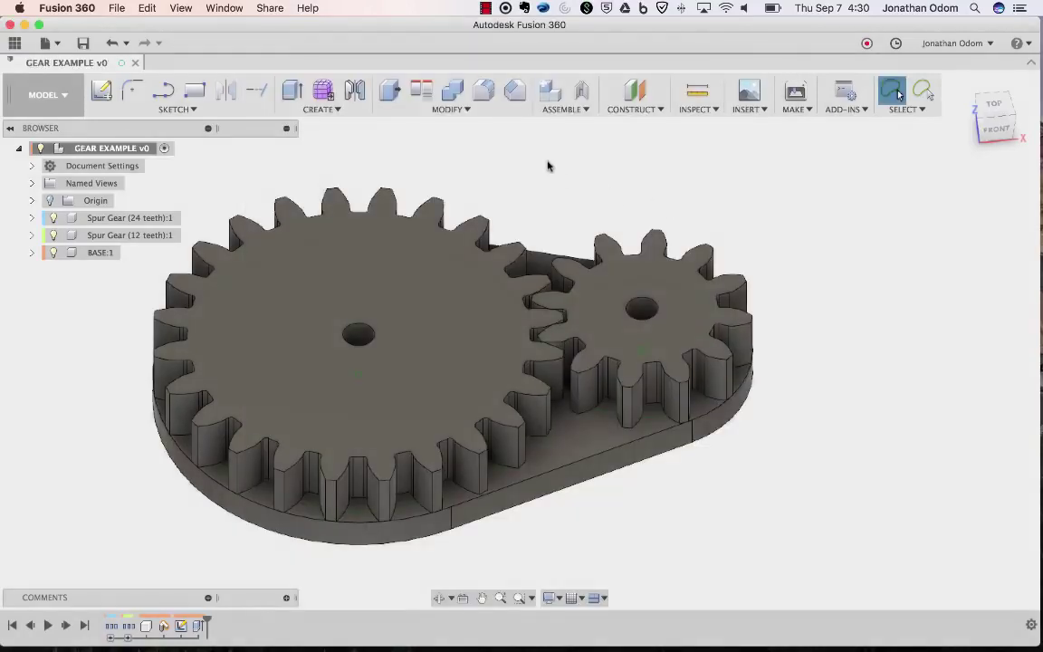
{"action": "middle_click_drag", "start_coordinate": [540, 200], "coordinate": [517, 196], "text": "shift"}
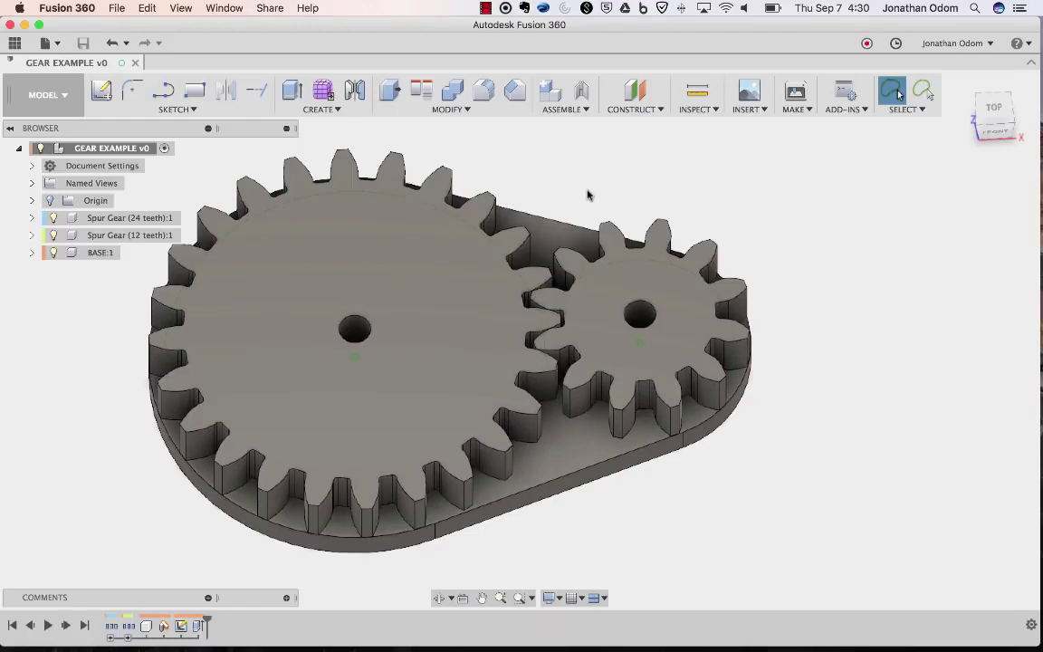
{"action": "middle_click_drag", "start_coordinate": [783, 187], "coordinate": [590, 355], "text": "shift"}
{"action": "left_click_drag", "start_coordinate": [591, 354], "coordinate": [436, 240]}
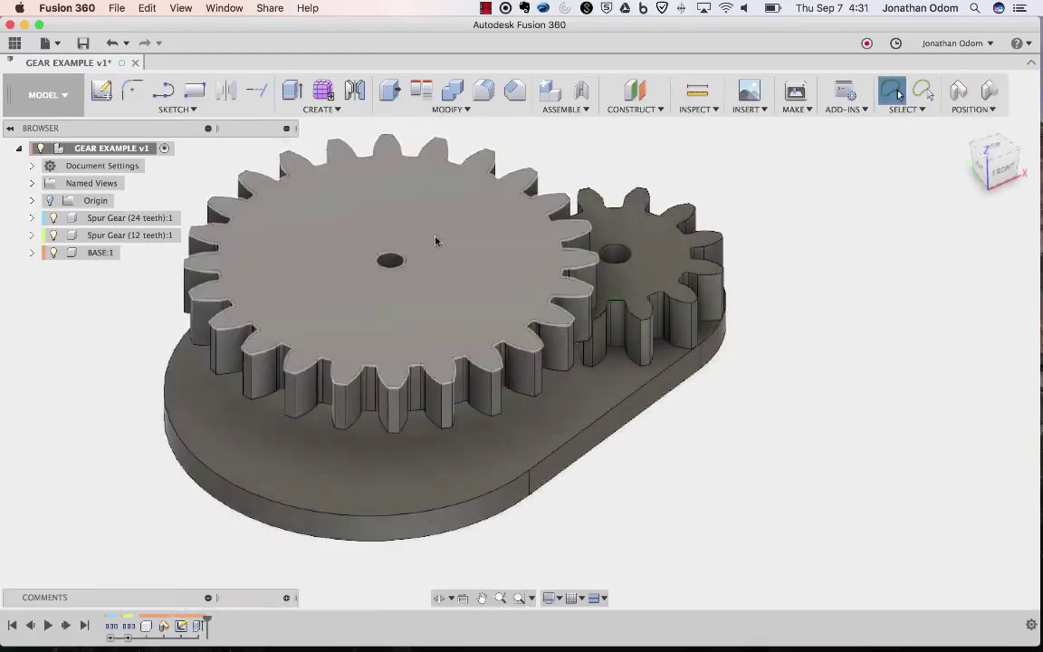
{"action": "mouse_move", "coordinate": [436, 240]}
{"action": "middle_mouse_down", "text": "shift"}
{"action": "mouse_move", "coordinate": [747, 233]}
{"action": "mouse_move", "coordinate": [787, 194]}
{"action": "middle_mouse_up", "text": "shift"}
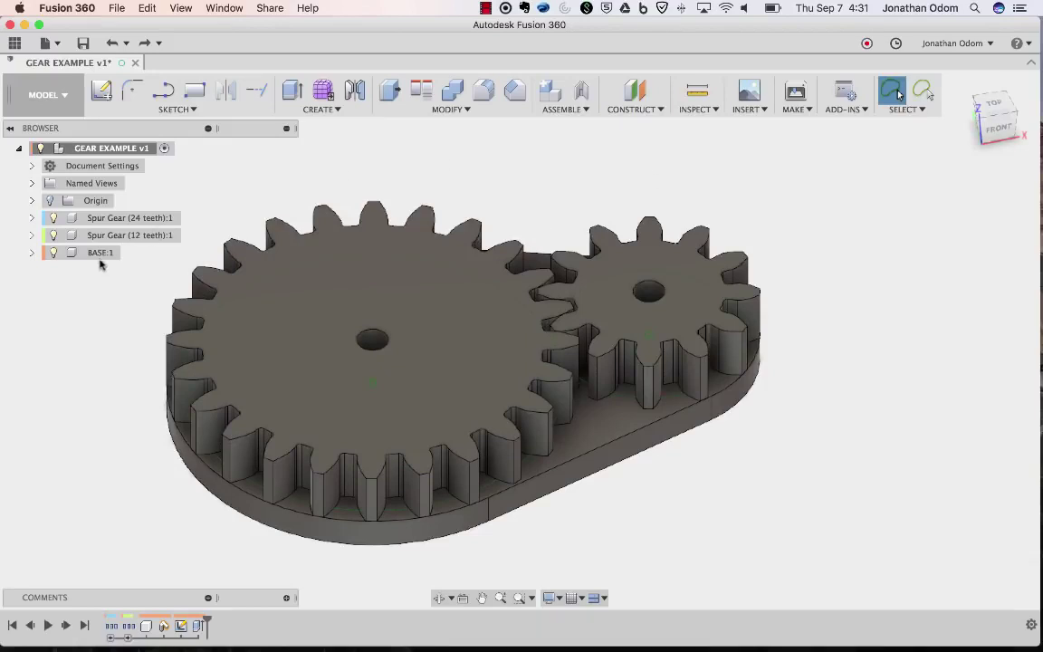
- Add a revolute as-built joint between the 24-tooth gear and BASE at the gear's centre
{"action": "left_click", "coordinate": [574, 110]}
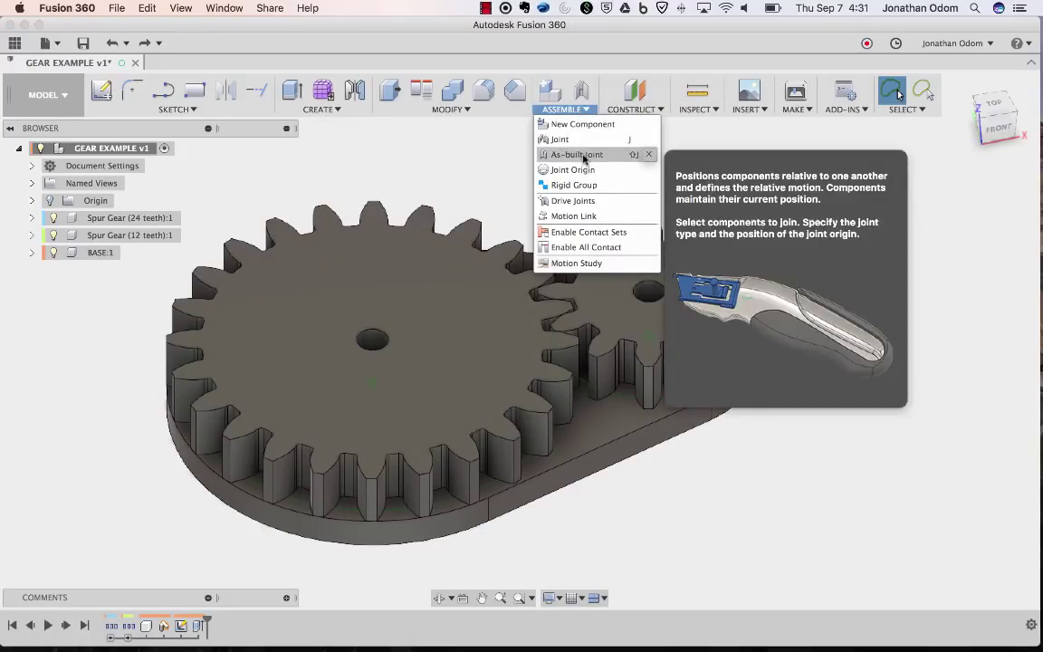
{"action": "left_click", "coordinate": [584, 155]}
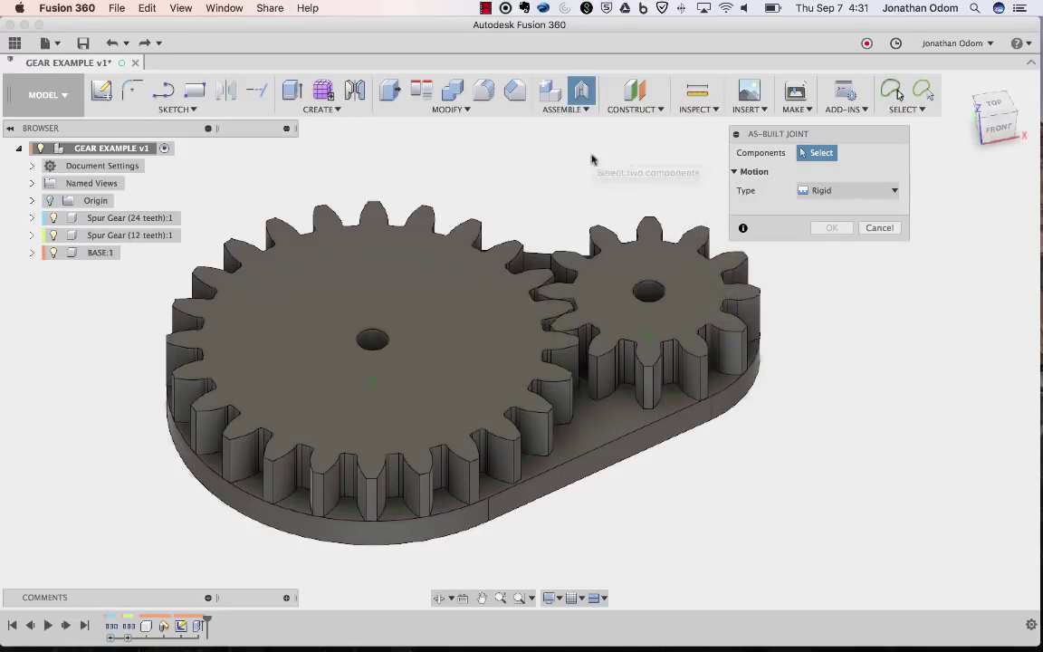
{"action": "left_click", "coordinate": [809, 188]}
{"action": "left_click", "coordinate": [834, 224]}
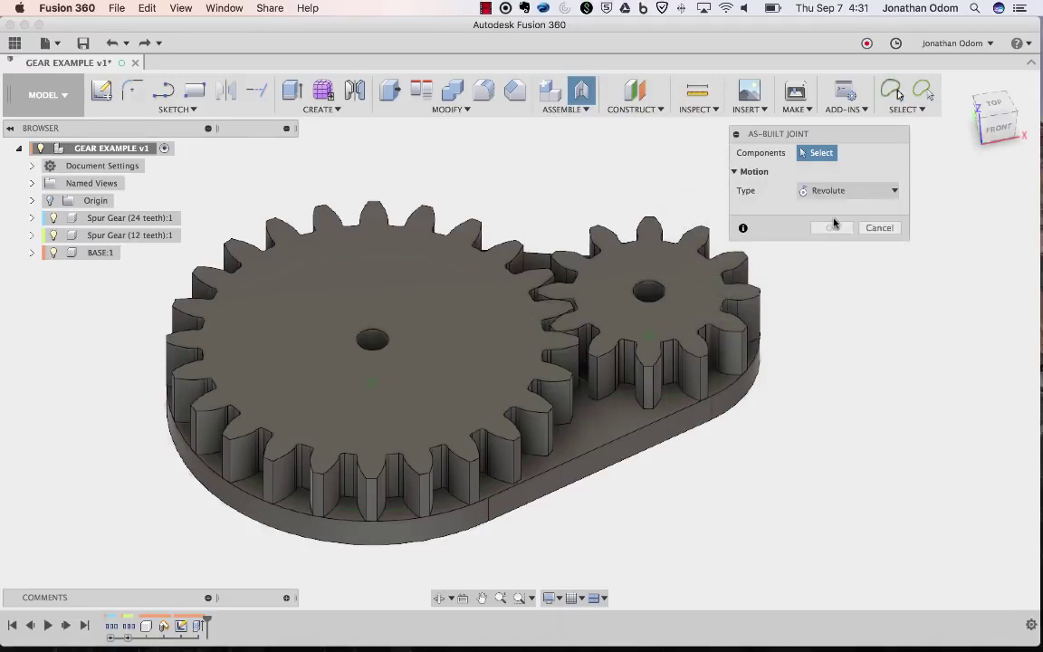
{"action": "left_click", "coordinate": [475, 297]}
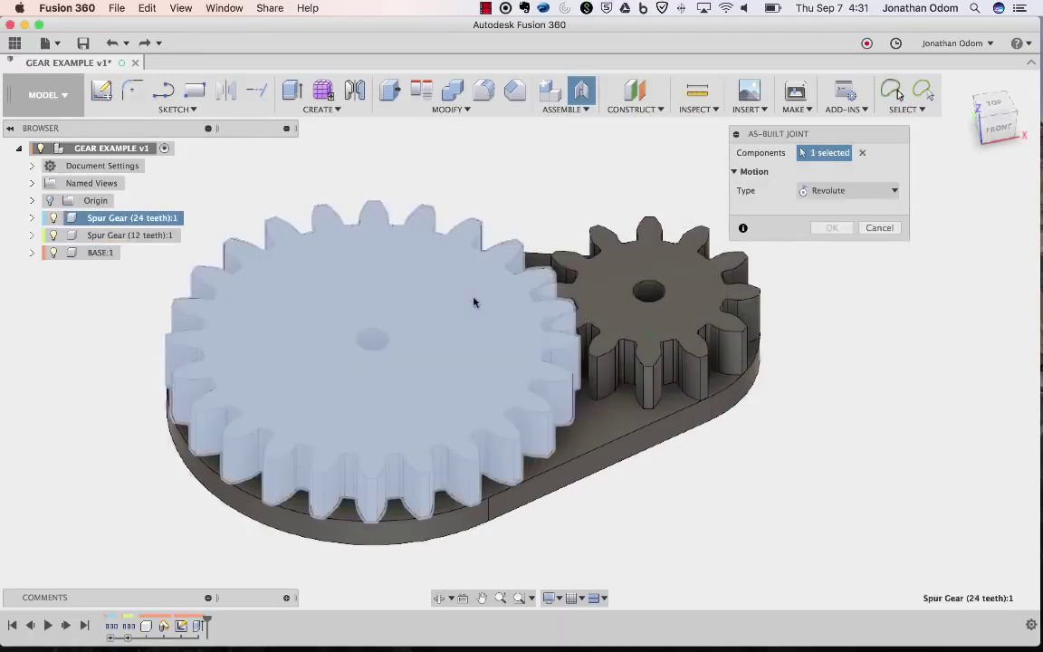
{"action": "left_click", "coordinate": [632, 439]}
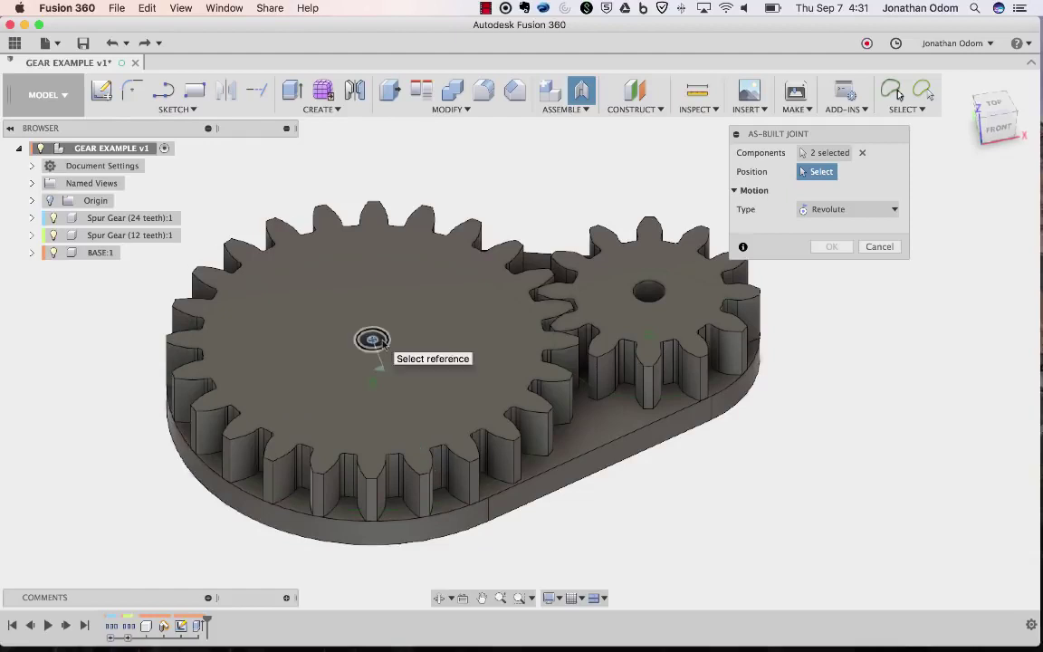
{"action": "left_click", "coordinate": [382, 341]}
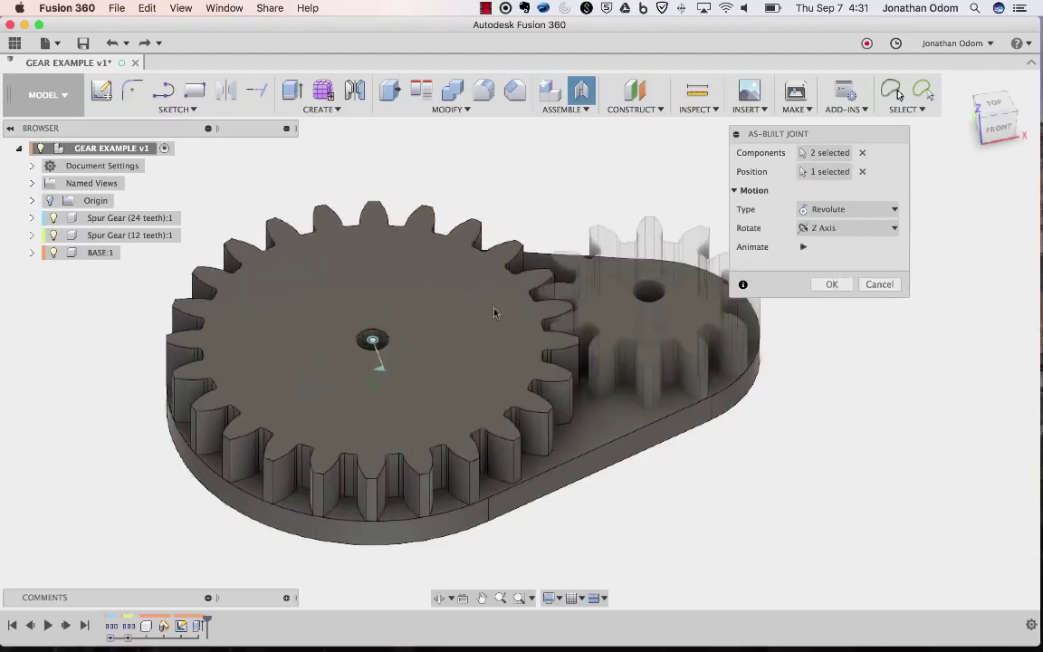
{"action": "left_click", "coordinate": [832, 285]}
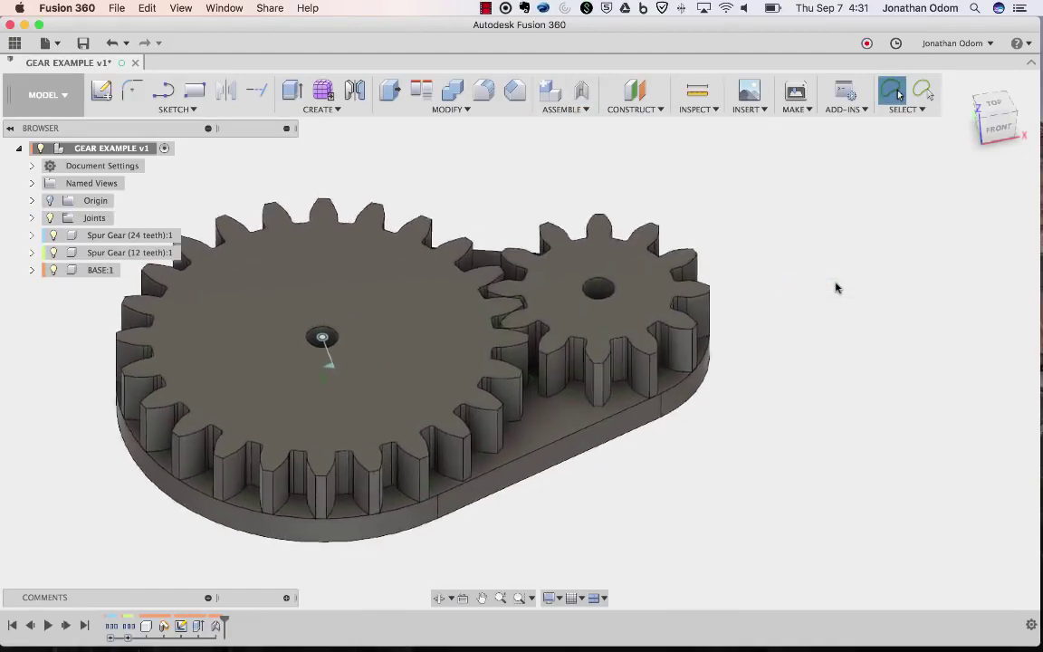
- Join the 12-tooth gear to BASE with a revolute as-built joint at its centre, then test-spin
{"action": "left_click", "coordinate": [579, 91]}
{"action": "left_click", "coordinate": [667, 303]}
{"action": "left_click", "coordinate": [570, 452]}
{"action": "left_click", "coordinate": [636, 302]}
{"action": "left_click", "coordinate": [824, 284]}
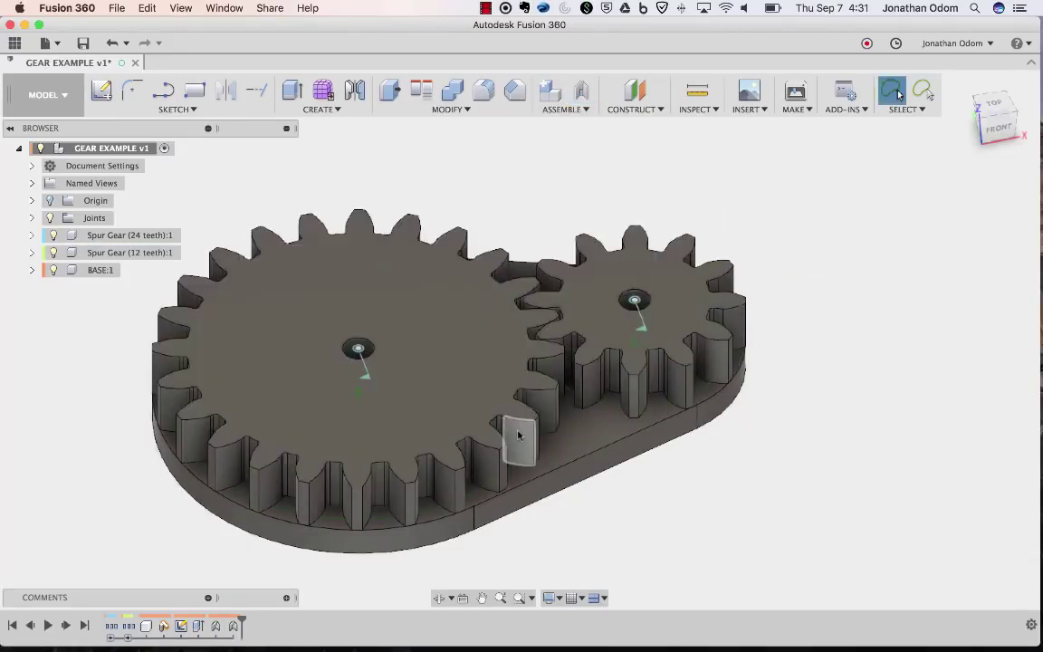
{"action": "mouse_move", "coordinate": [519, 435]}
{"action": "left_mouse_down"}
{"action": "mouse_move", "coordinate": [360, 448]}
{"action": "mouse_move", "coordinate": [342, 431]}
{"action": "mouse_move", "coordinate": [470, 435]}
{"action": "mouse_move", "coordinate": [419, 411]}
{"action": "mouse_move", "coordinate": [373, 413]}
{"action": "mouse_move", "coordinate": [322, 440]}
{"action": "mouse_move", "coordinate": [531, 429]}
{"action": "left_mouse_up"}
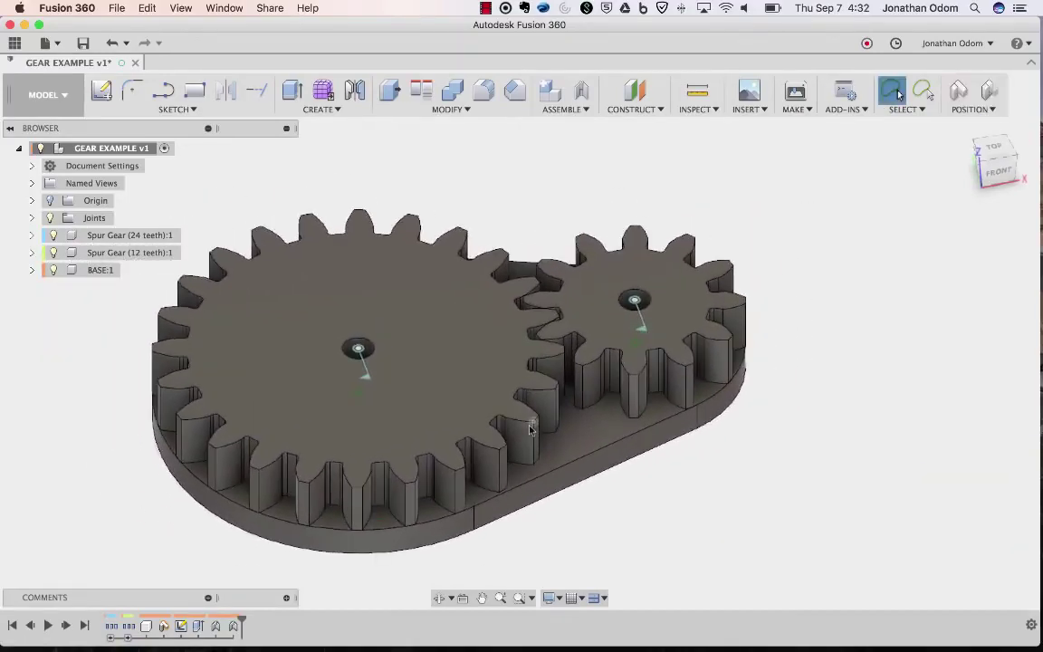
- Ground BASE:1 so the base plate stays fixed
{"action": "left_click", "coordinate": [97, 270]}
{"action": "right_click", "coordinate": [97, 271]}
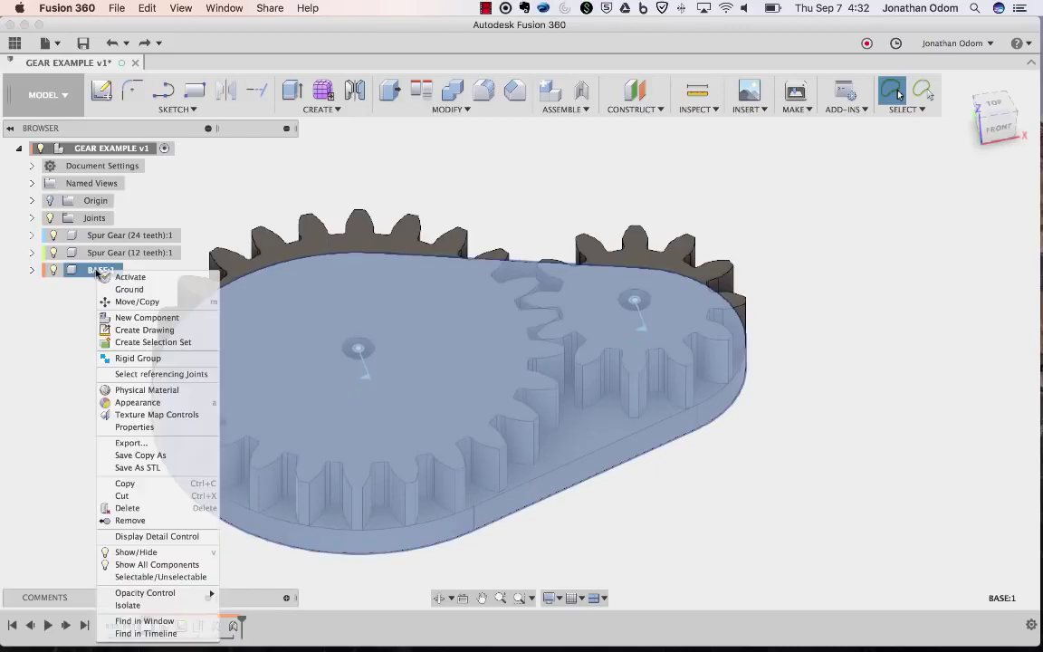
{"action": "left_click", "coordinate": [109, 262]}
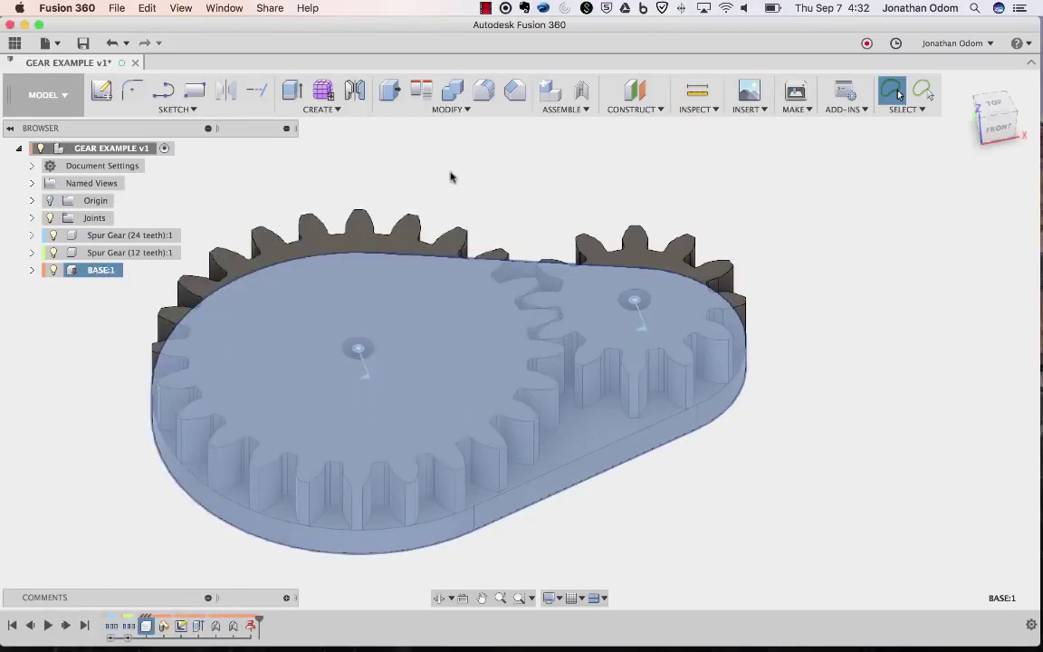
{"action": "left_click", "coordinate": [400, 172]}
- Drag each gear to test its rotation, then view the assembly from the top
{"action": "left_click_drag", "start_coordinate": [425, 231], "coordinate": [619, 205]}
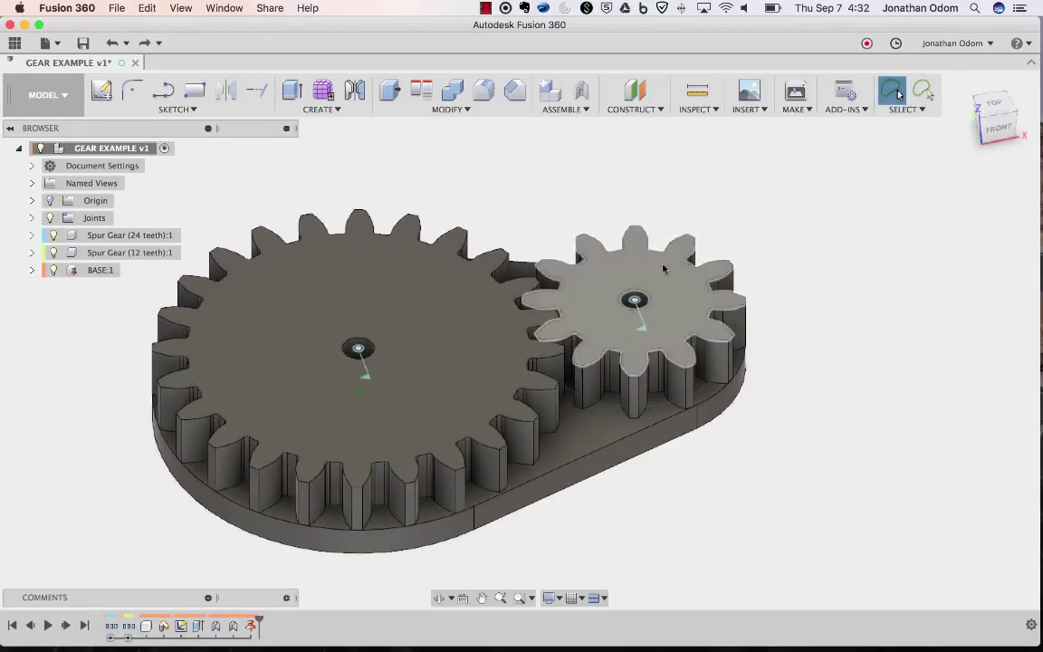
{"action": "left_click_drag", "start_coordinate": [599, 243], "coordinate": [615, 270]}
{"action": "mouse_move", "coordinate": [994, 110]}
{"action": "left_mouse_down"}
{"action": "mouse_move", "coordinate": [994, 135]}
{"action": "mouse_move", "coordinate": [995, 109]}
{"action": "left_mouse_up"}
{"action": "left_click", "coordinate": [994, 107]}
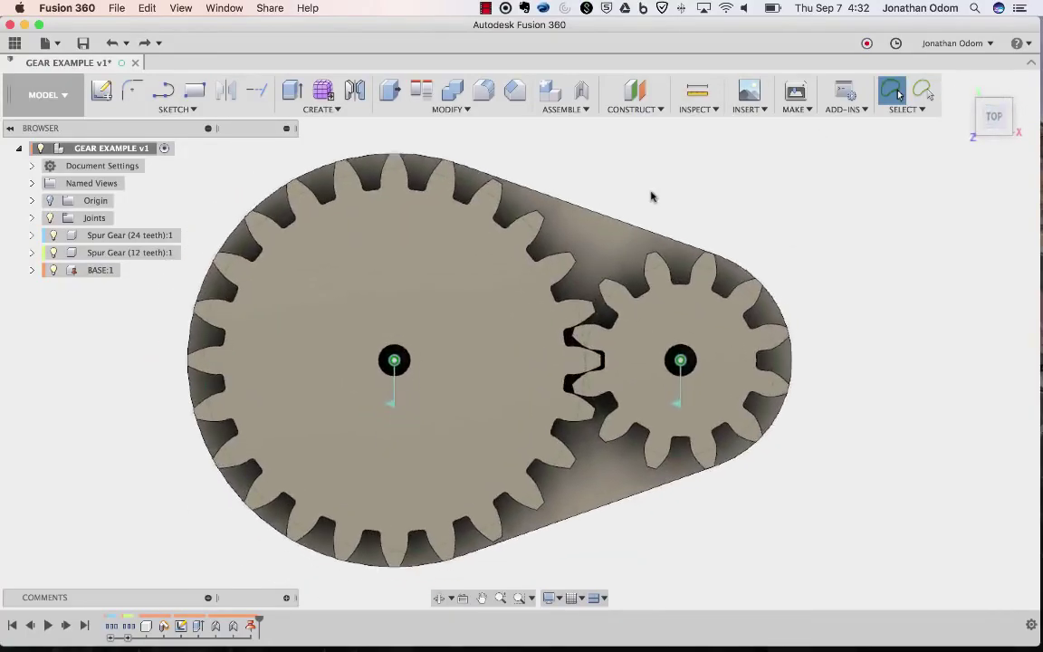
- Enable Contact Sets, then return to the Home view and zoom to inspect the meshing teeth
{"action": "left_click", "coordinate": [563, 109]}
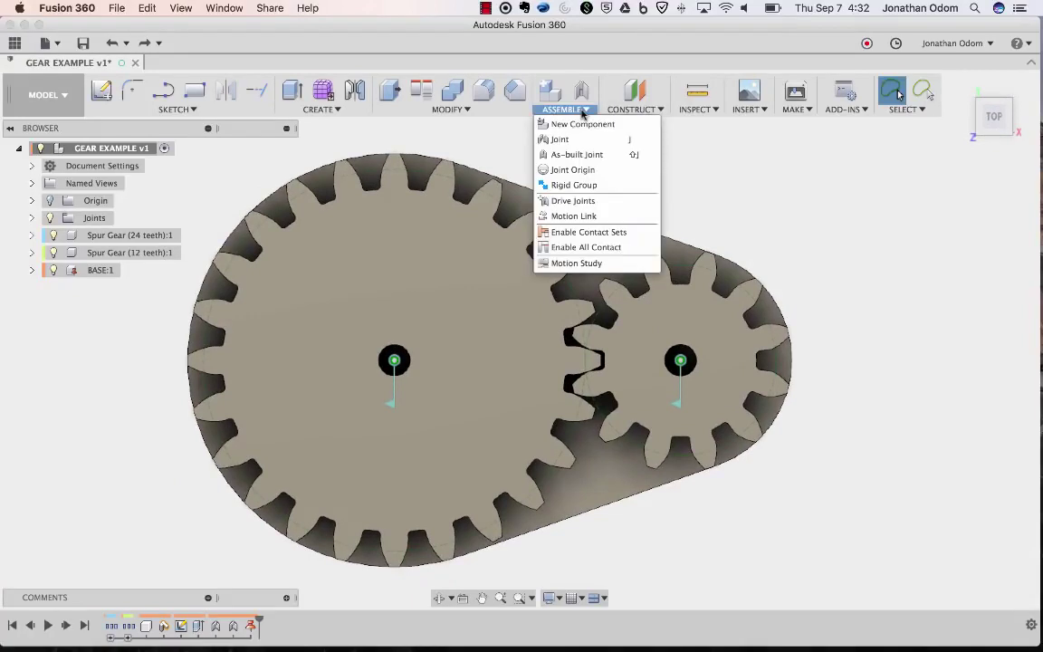
{"action": "left_click", "coordinate": [619, 234]}
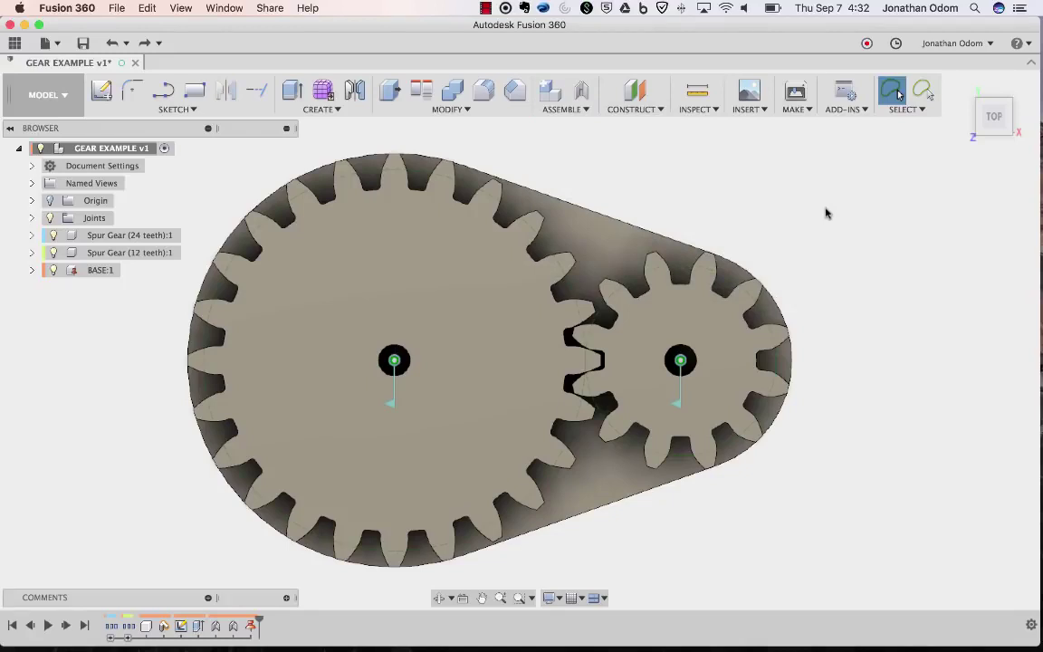
{"action": "key", "text": "F6"}
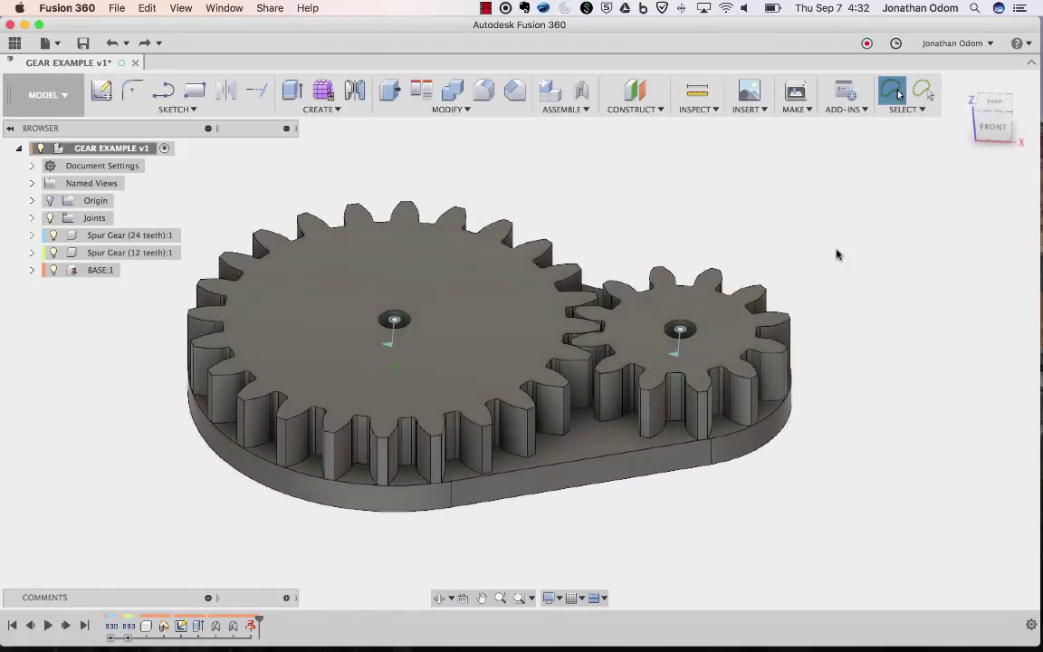
{"action": "scroll", "coordinate": [836, 255], "scroll_direction": "up", "scroll_amount": 5}
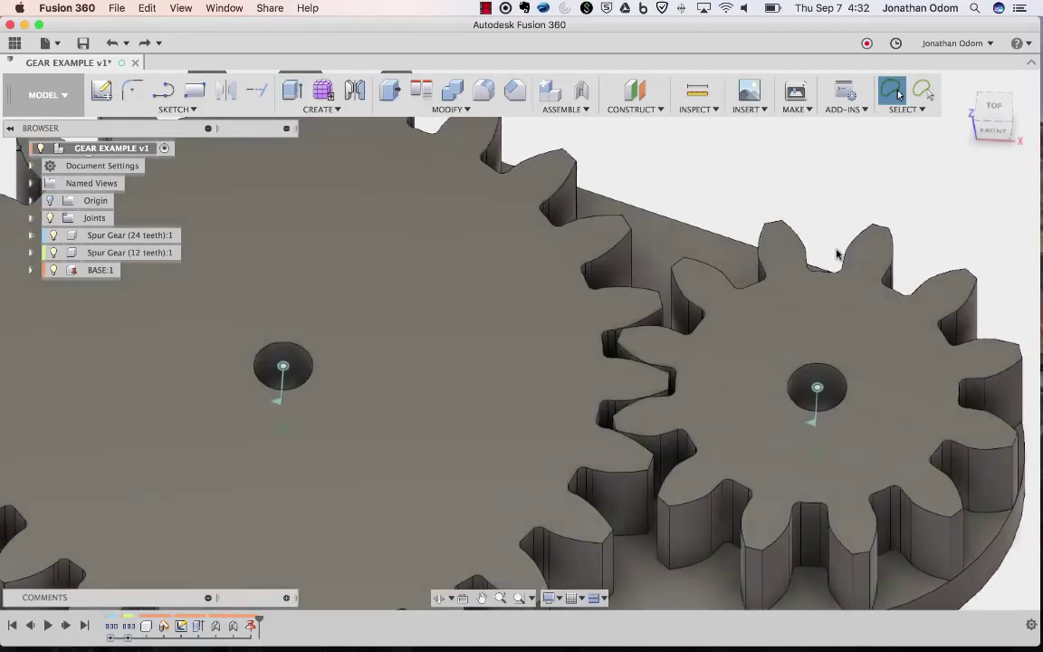
{"action": "scroll", "coordinate": [837, 255], "scroll_direction": "down", "scroll_amount": 3}
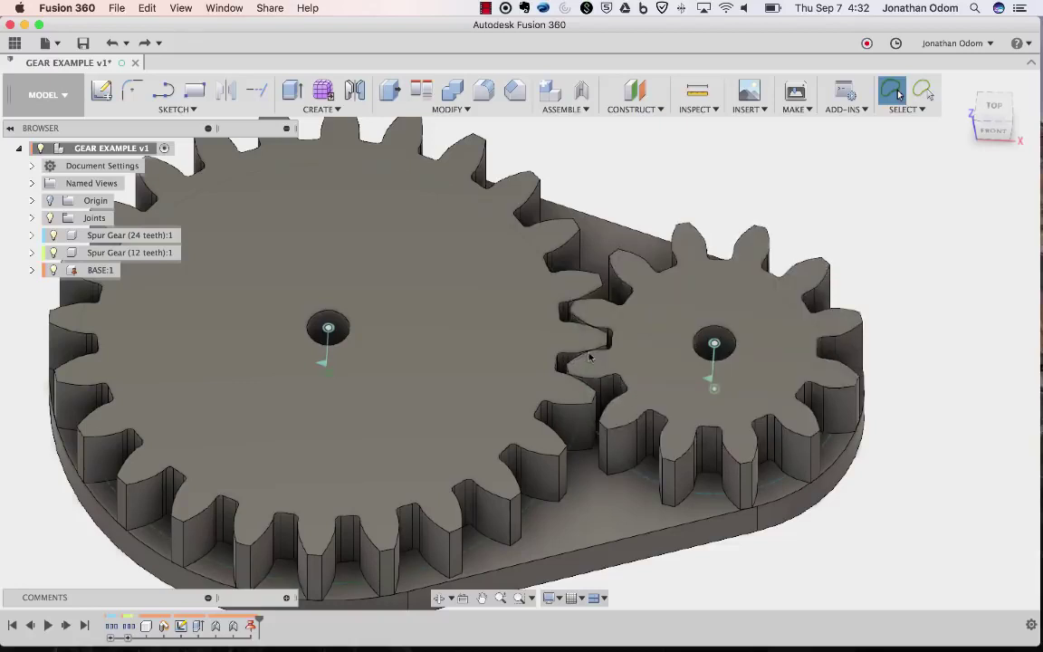
{"action": "scroll", "coordinate": [731, 176], "scroll_direction": "down", "scroll_amount": 3}
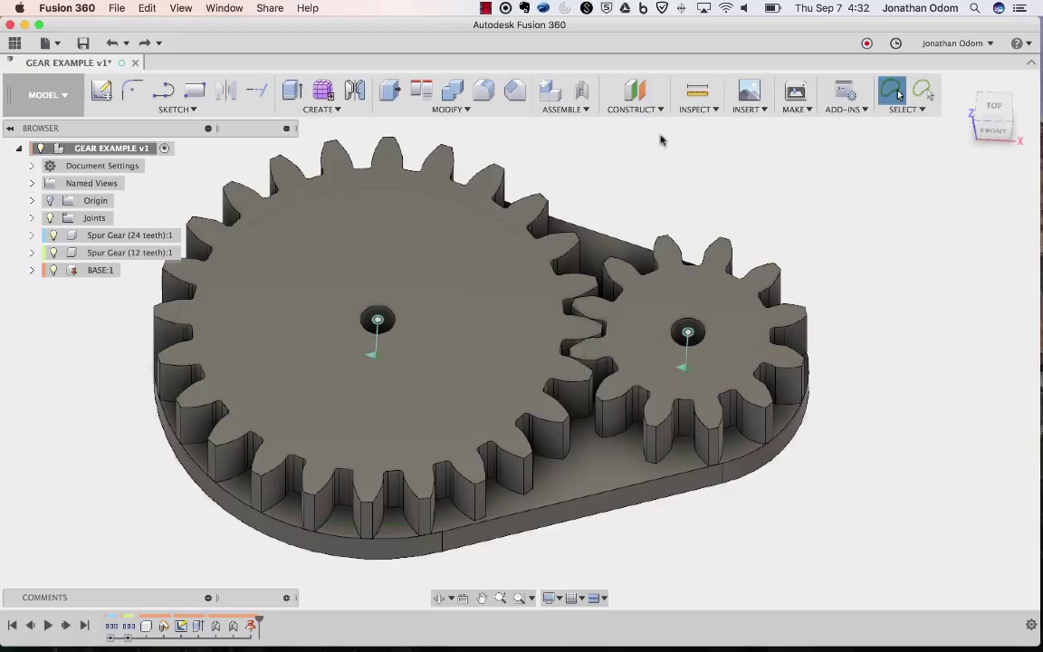
- Create a motion link between both gear joints with Rev1 Angle 1 deg and Rev2 Angle -2 deg
{"action": "left_click", "coordinate": [580, 110]}
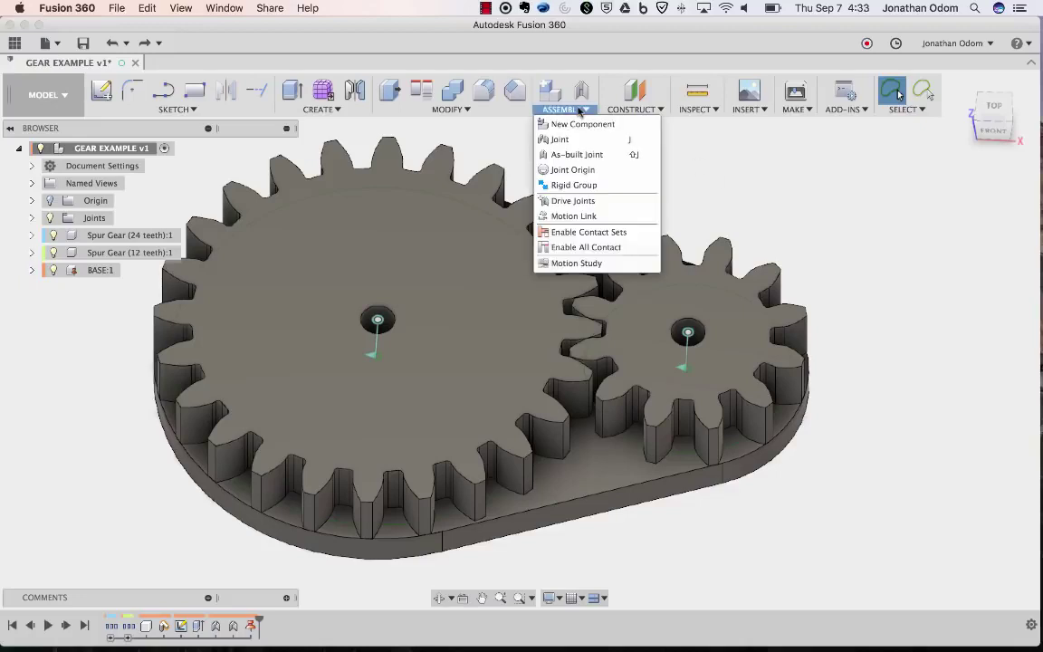
{"action": "left_click", "coordinate": [579, 215]}
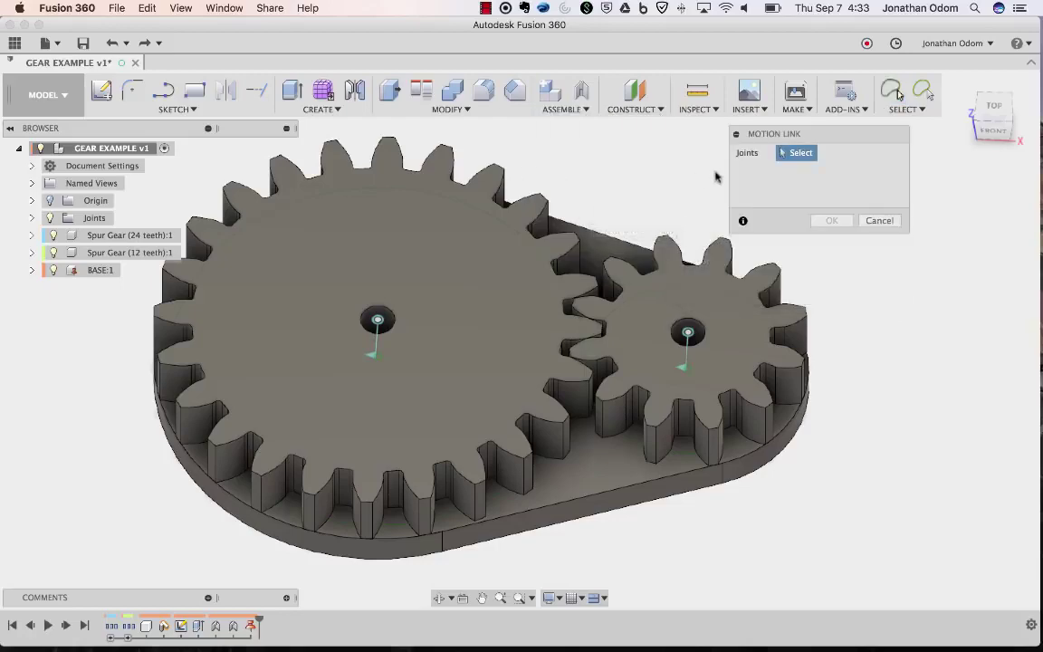
{"action": "left_click", "coordinate": [377, 326]}
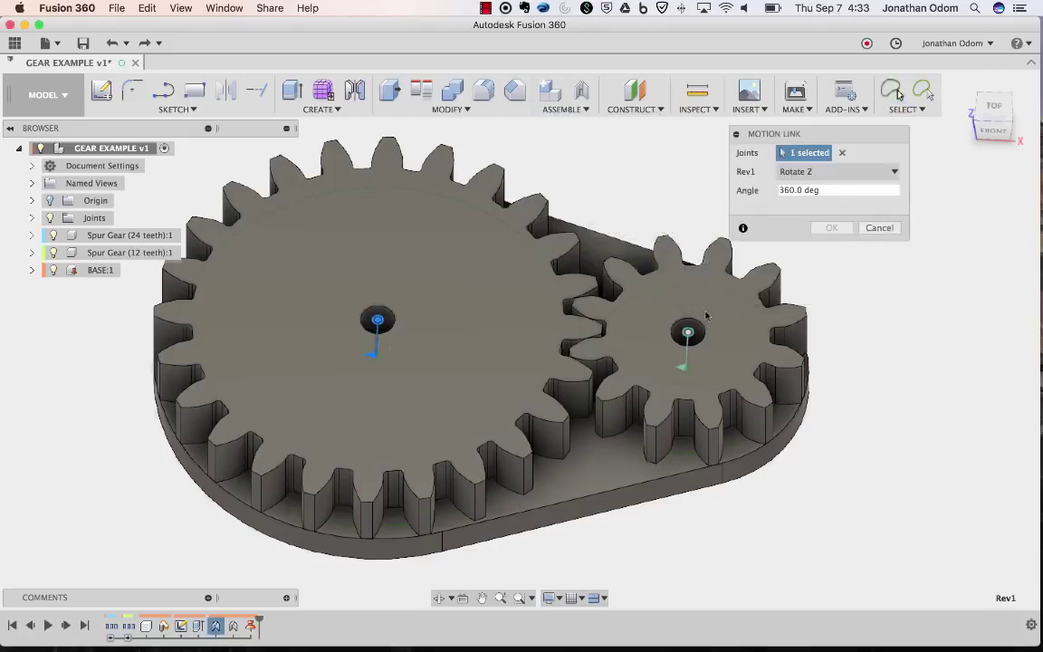
{"action": "left_click", "coordinate": [689, 334]}
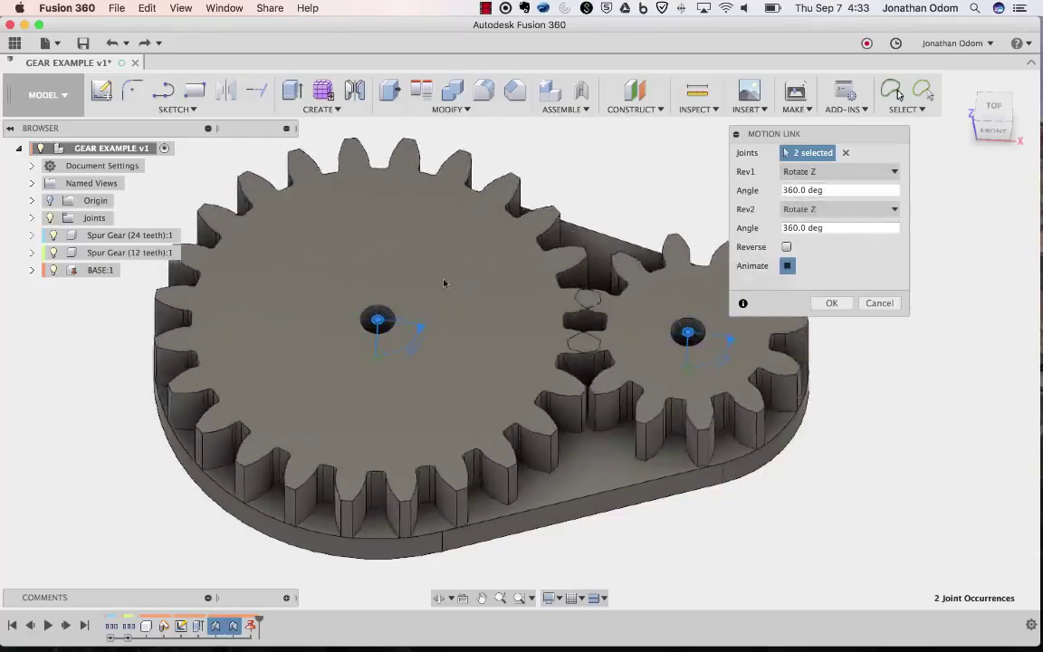
{"action": "left_click", "coordinate": [784, 227]}
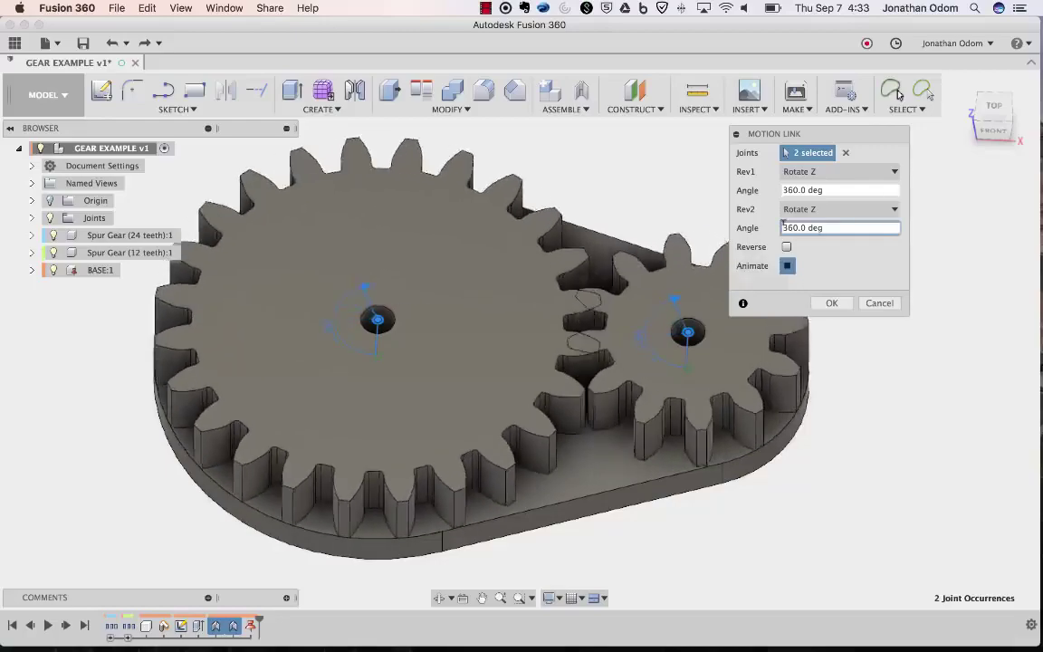
{"action": "type", "text": "-"}
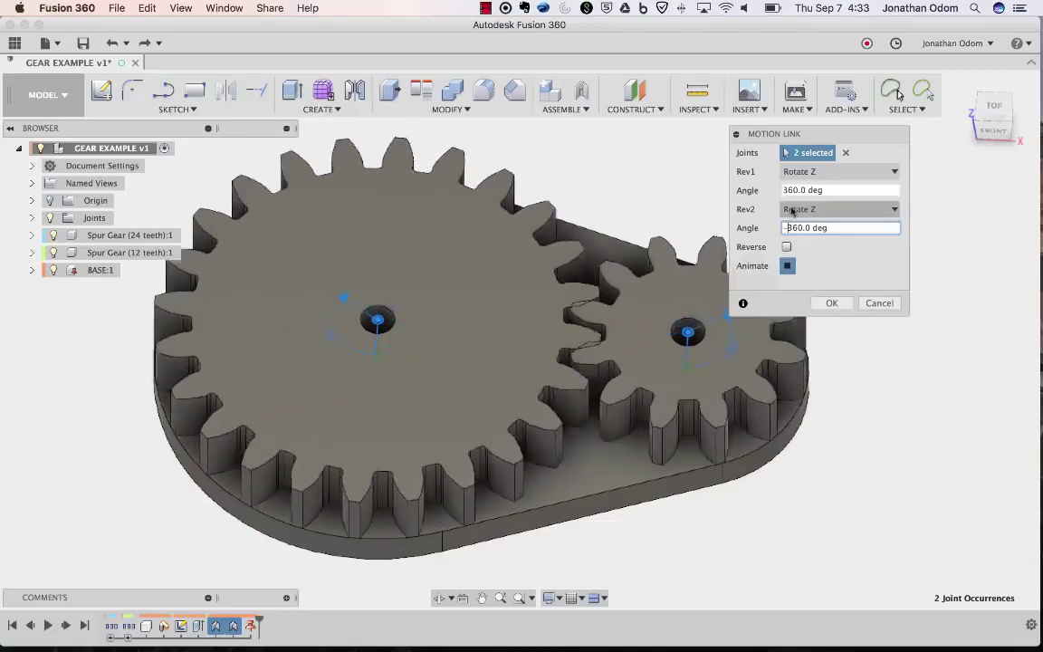
{"action": "left_click", "coordinate": [807, 189]}
{"action": "double_click", "coordinate": [805, 190]}
{"action": "type", "text": "1"}
{"action": "double_click", "coordinate": [805, 227]}
{"action": "type", "text": "2"}
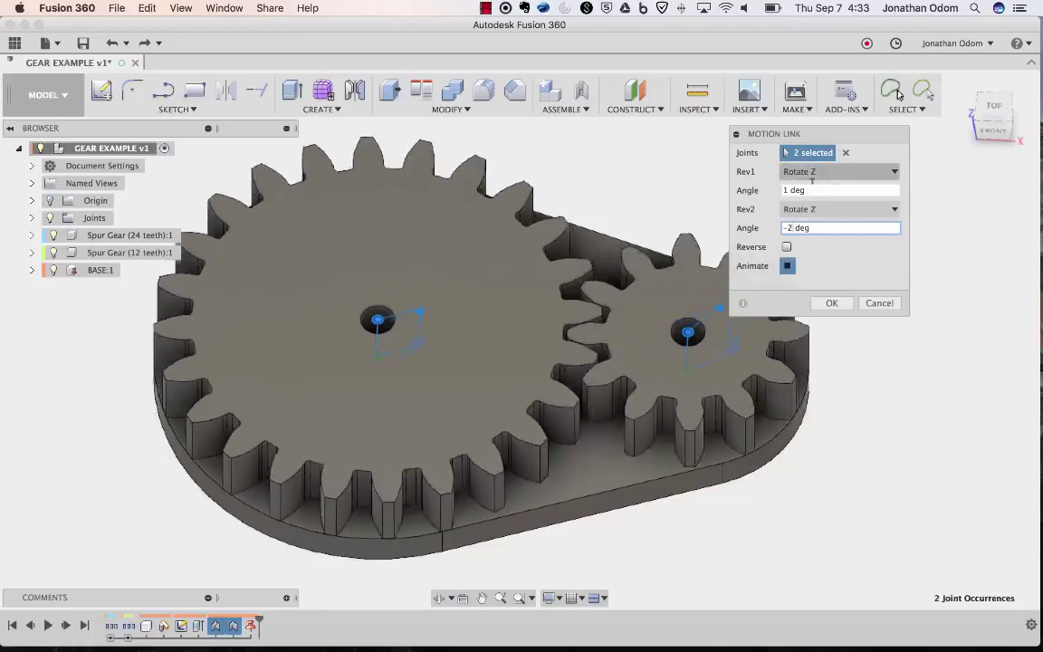
{"action": "left_click", "coordinate": [832, 303]}
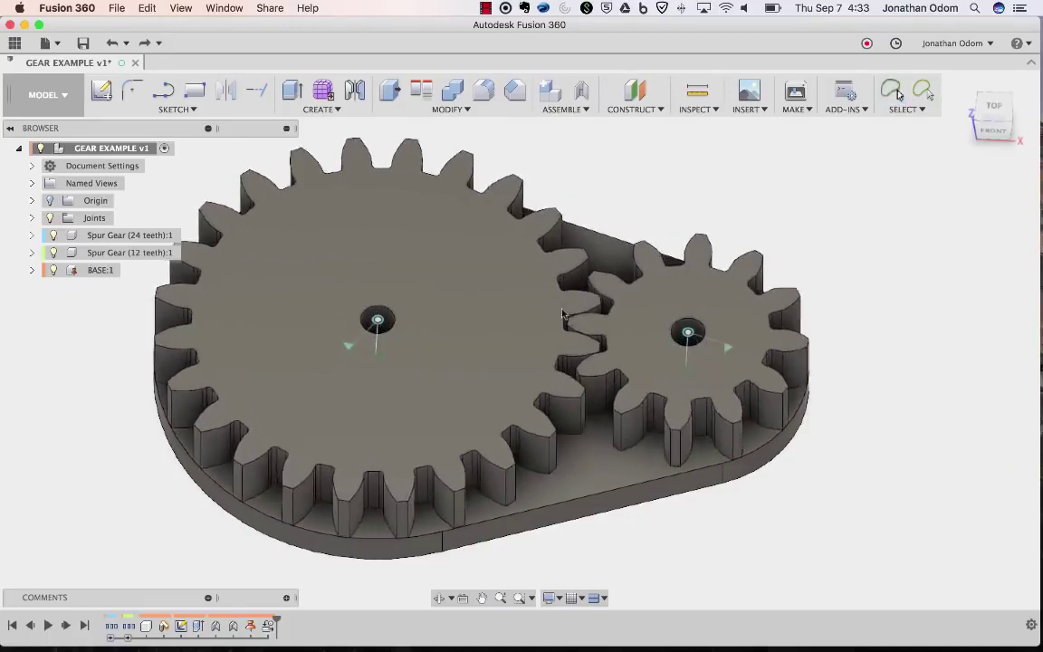
{"action": "left_click", "coordinate": [894, 93]}
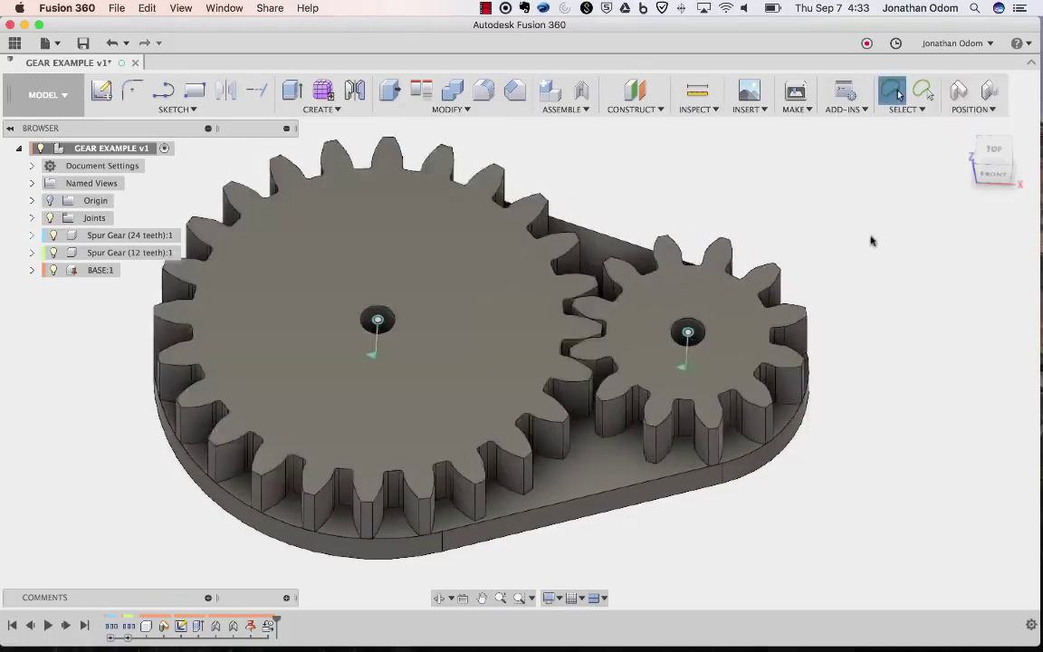